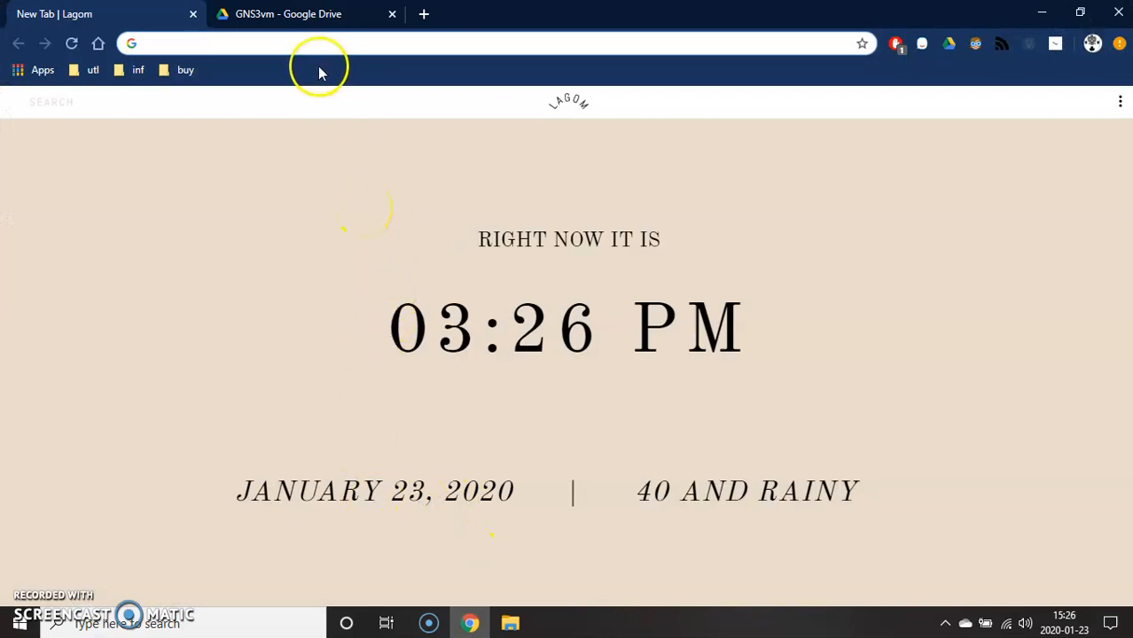
{"action": "left_click", "coordinate": [319, 39]}
{"action": "left_click", "coordinate": [1042, 13]}
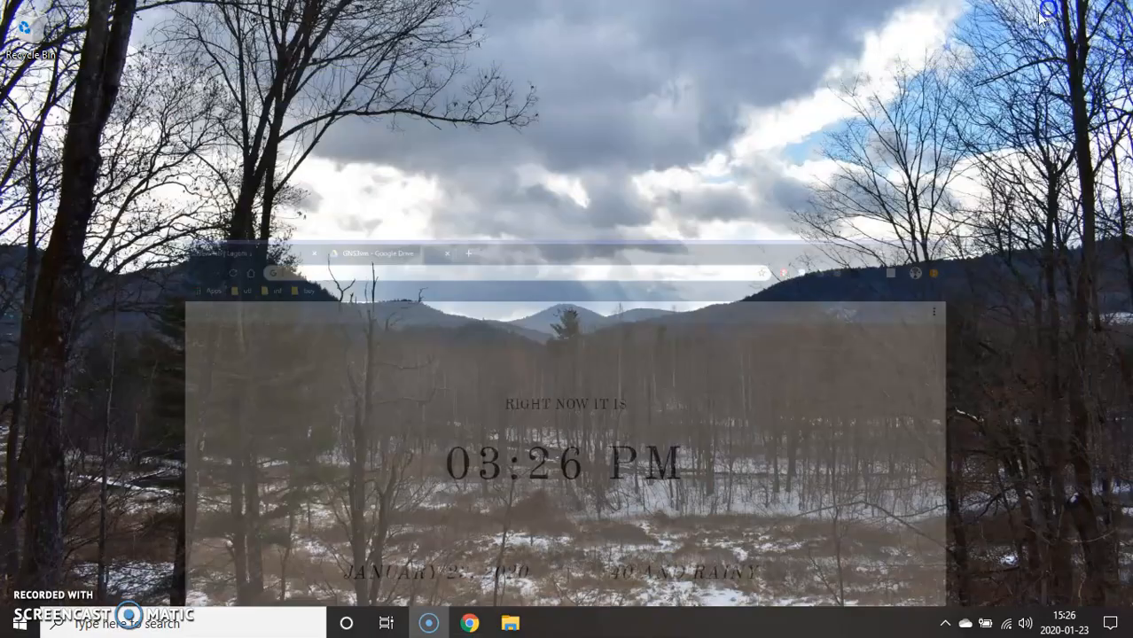
{"action": "left_click", "coordinate": [18, 623]}
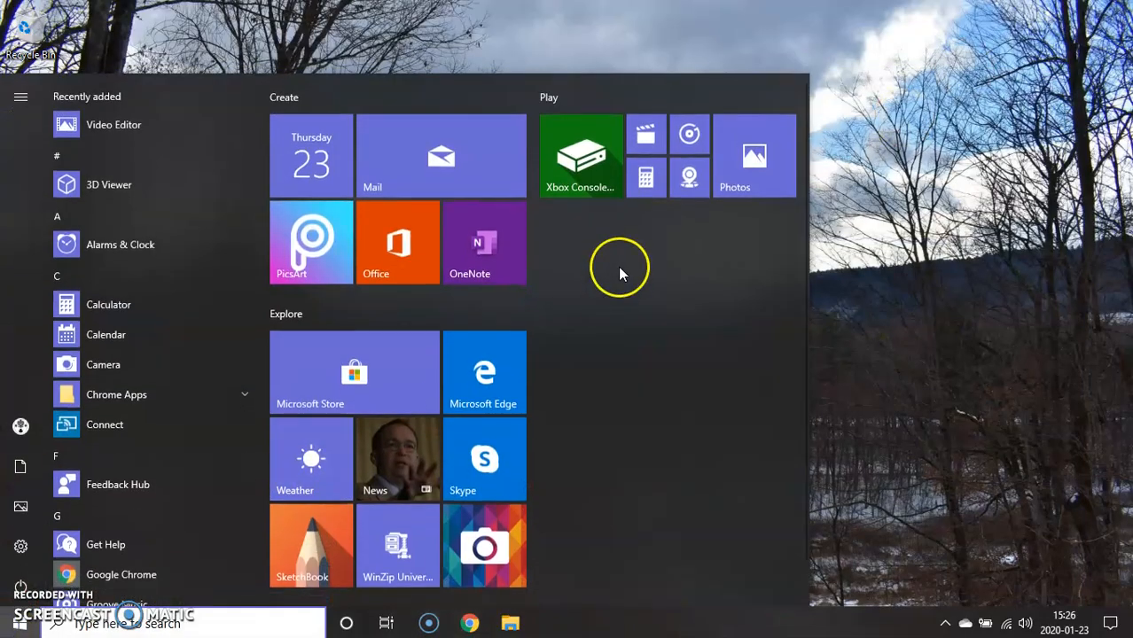
{"action": "left_click", "coordinate": [975, 340]}
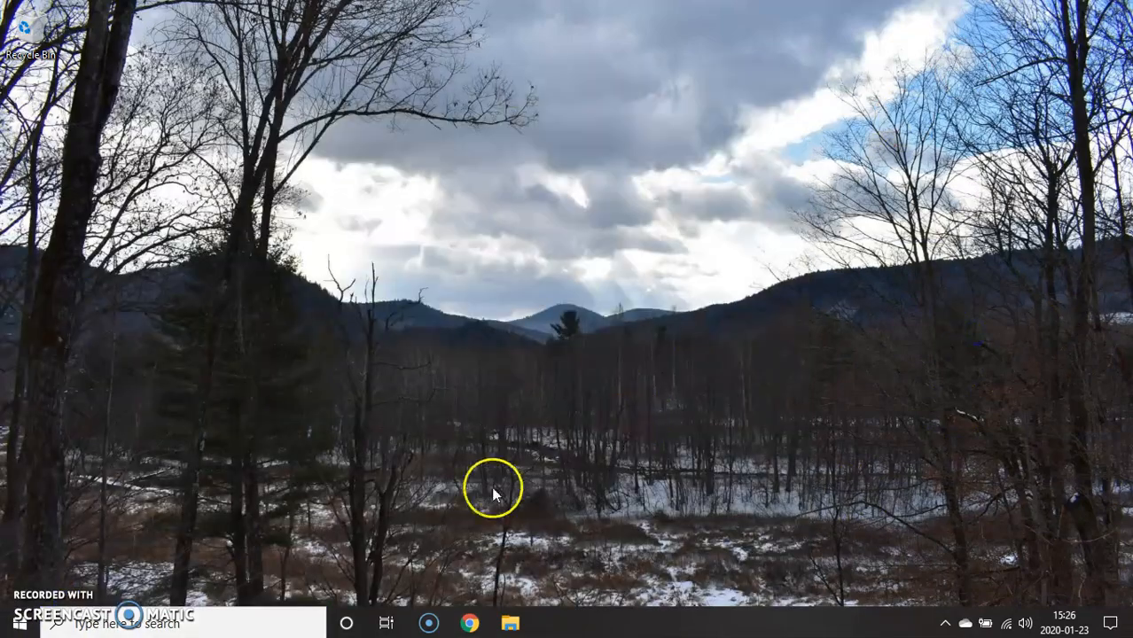
{"action": "left_click", "coordinate": [469, 623]}
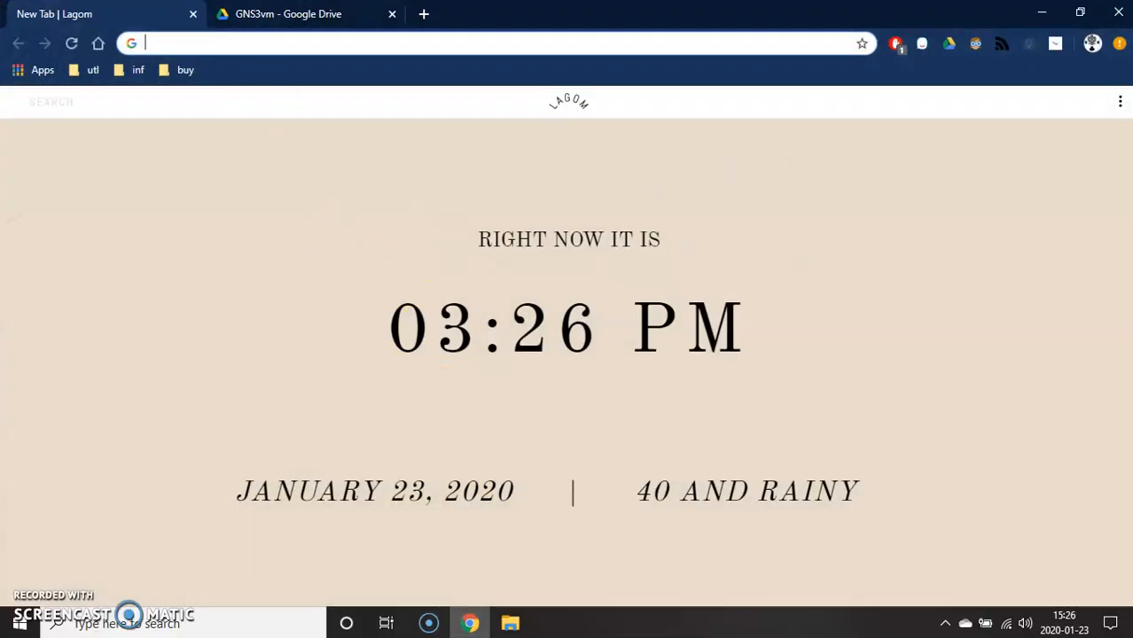
Go to the VMware official site at vmware.com
{"action": "left_click", "coordinate": [227, 43]}
{"action": "type", "text": "vmware "}
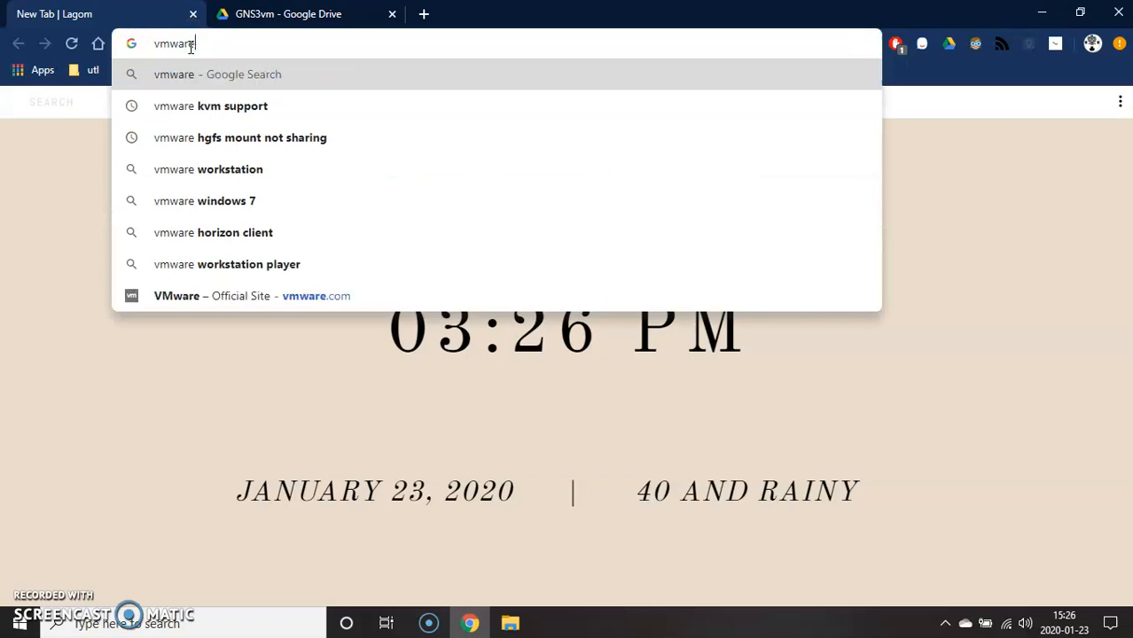
{"action": "type", "text": ".co"}
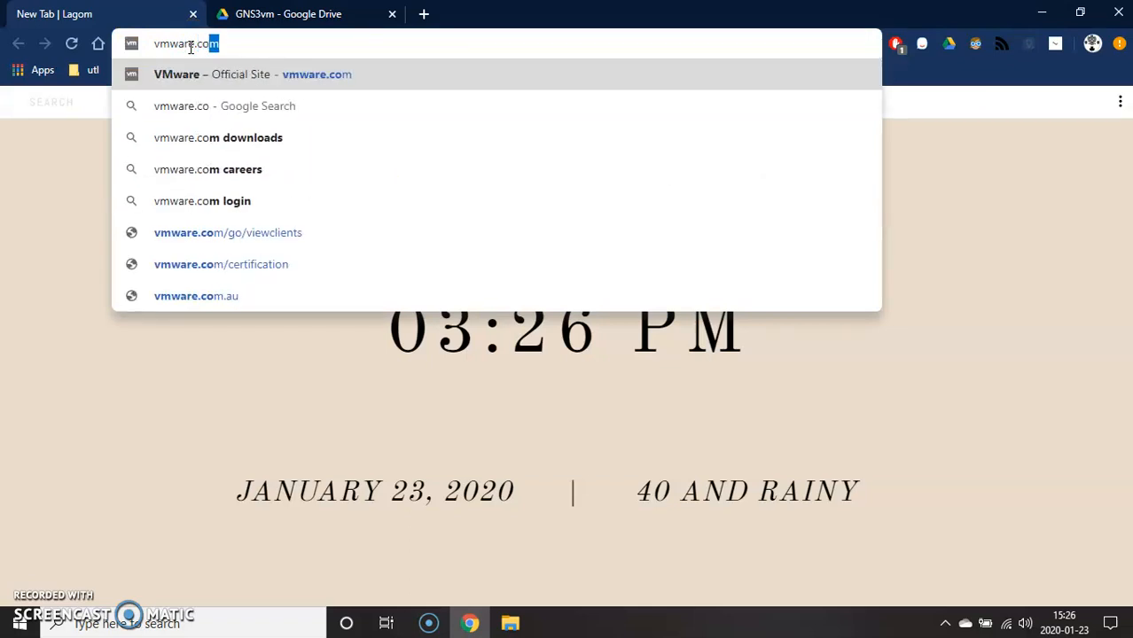
{"action": "type", "text": "m"}
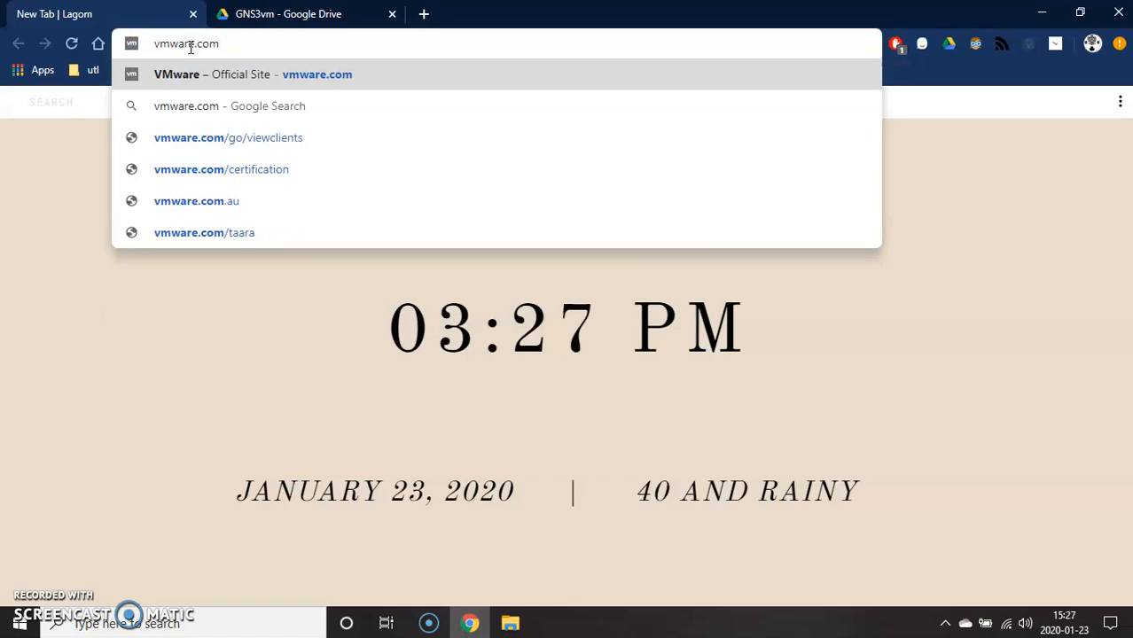
{"action": "key", "text": "Return"}
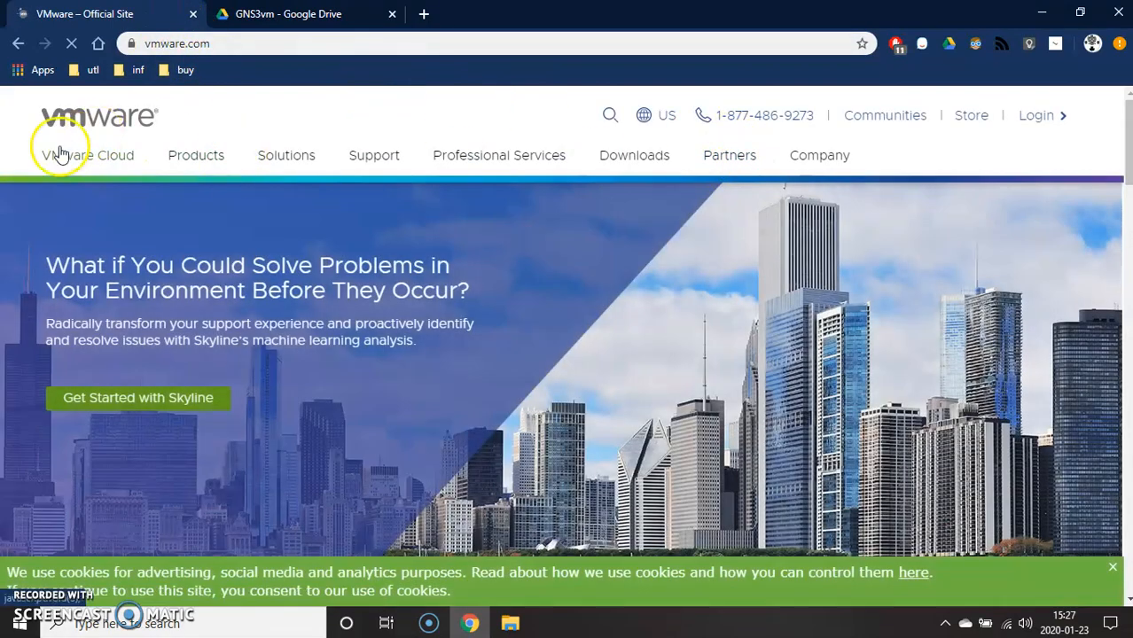
Open the Workstation Player page from VMware's free product downloads
{"action": "left_click", "coordinate": [186, 158]}
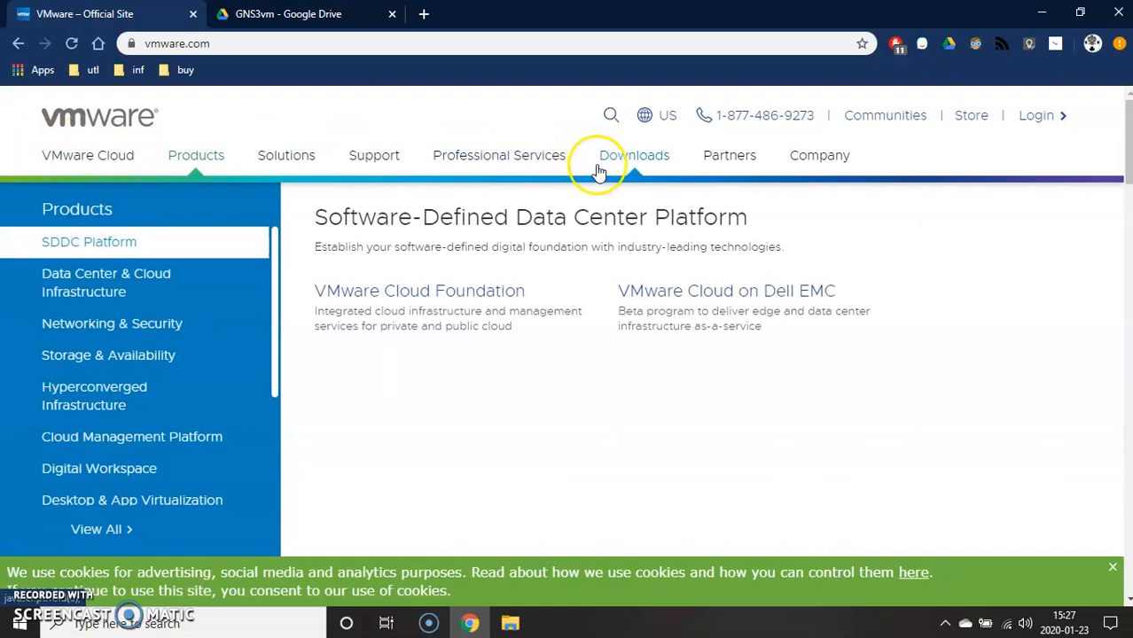
{"action": "mouse_move", "coordinate": [635, 157]}
{"action": "left_click", "coordinate": [102, 306]}
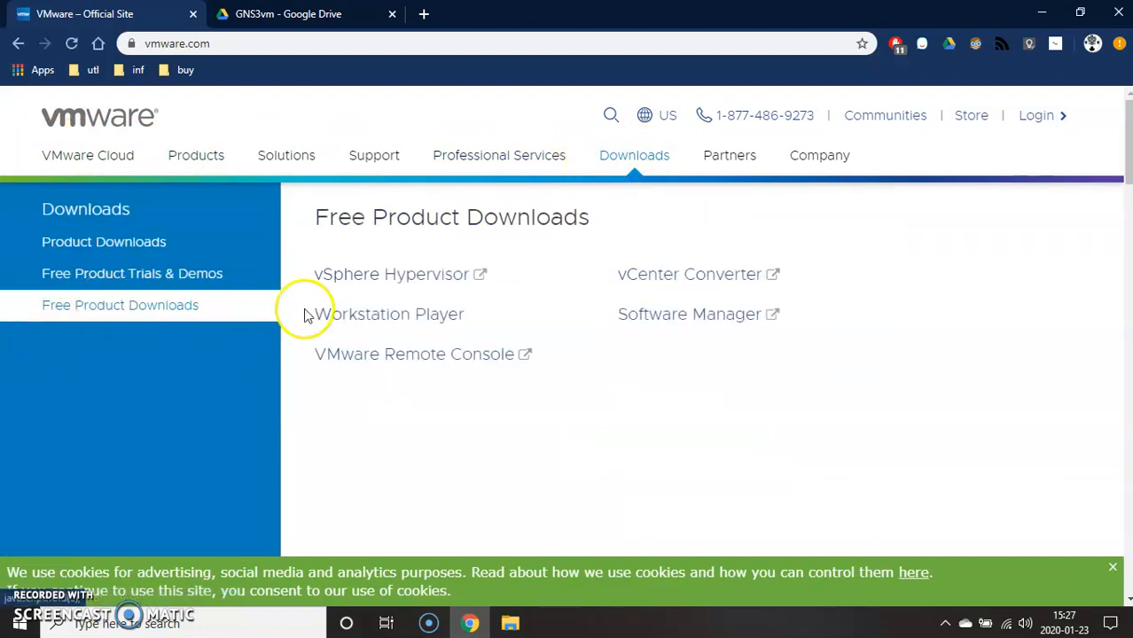
{"action": "left_click", "coordinate": [436, 319]}
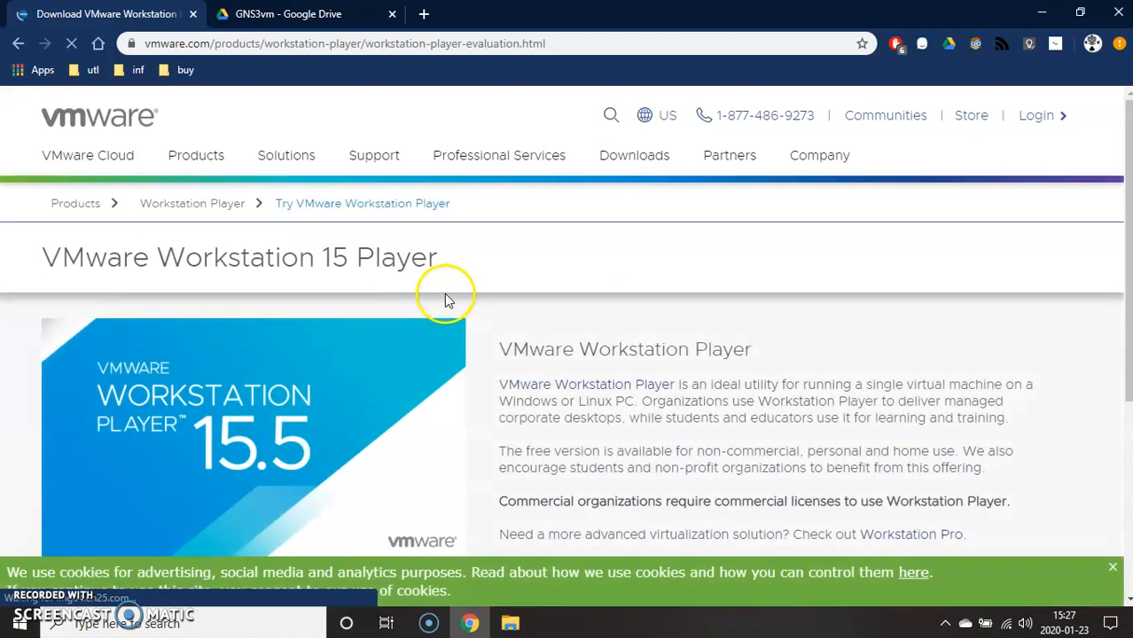
Start downloading Workstation 15.5 Player for Windows
{"action": "scroll", "coordinate": [425, 301], "scroll_direction": "down", "scroll_amount": 4}
{"action": "scroll", "coordinate": [372, 297], "scroll_direction": "up", "scroll_amount": 1}
{"action": "scroll", "coordinate": [371, 306], "scroll_direction": "down", "scroll_amount": 1}
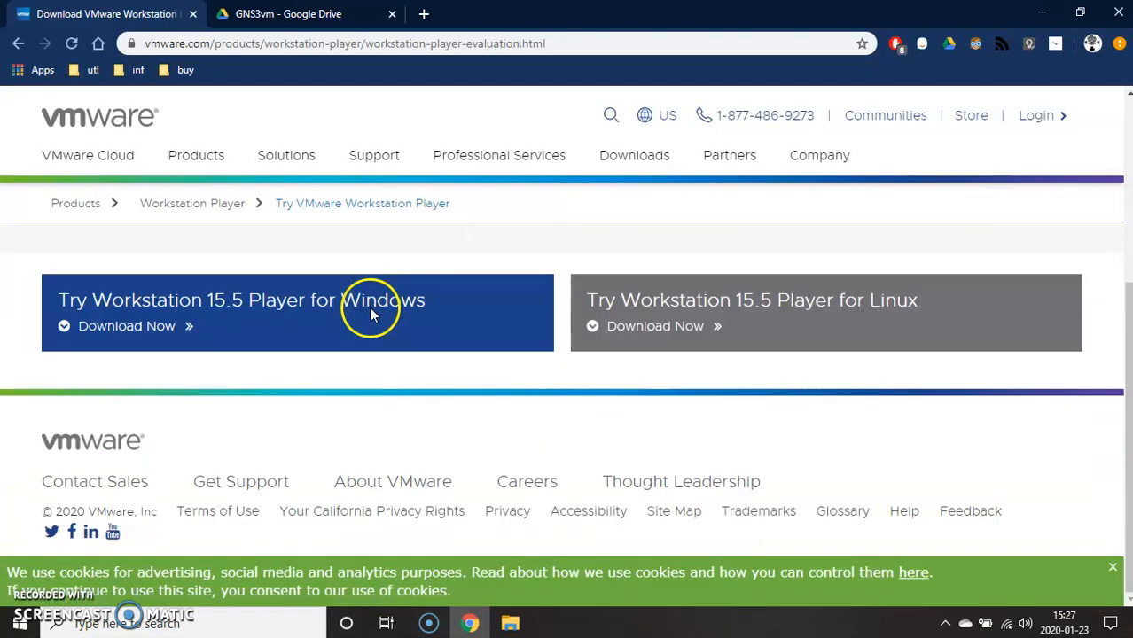
{"action": "left_click", "coordinate": [366, 308]}
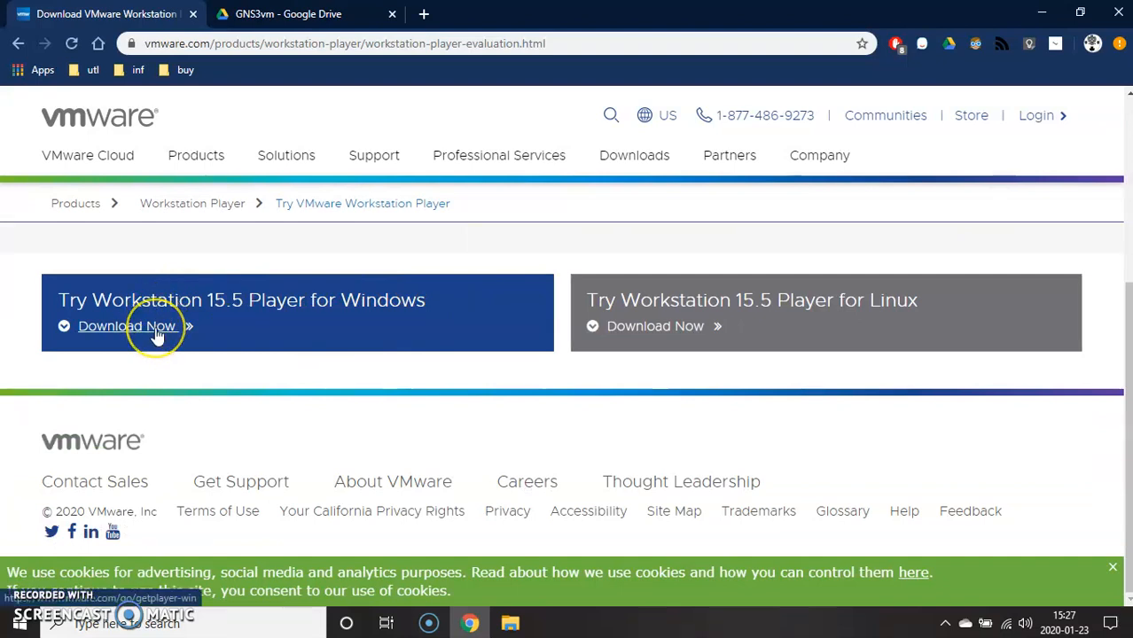
{"action": "scroll", "coordinate": [228, 330], "scroll_direction": "up", "scroll_amount": 3}
{"action": "scroll", "coordinate": [228, 336], "scroll_direction": "down", "scroll_amount": 3}
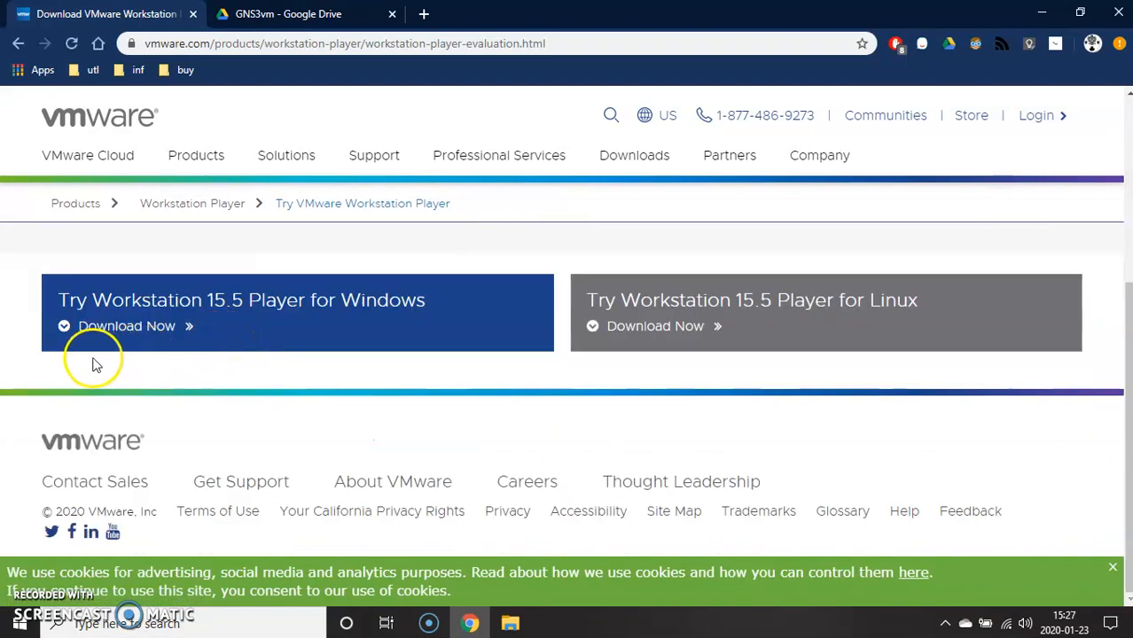
{"action": "scroll", "coordinate": [138, 342], "scroll_direction": "up", "scroll_amount": 3}
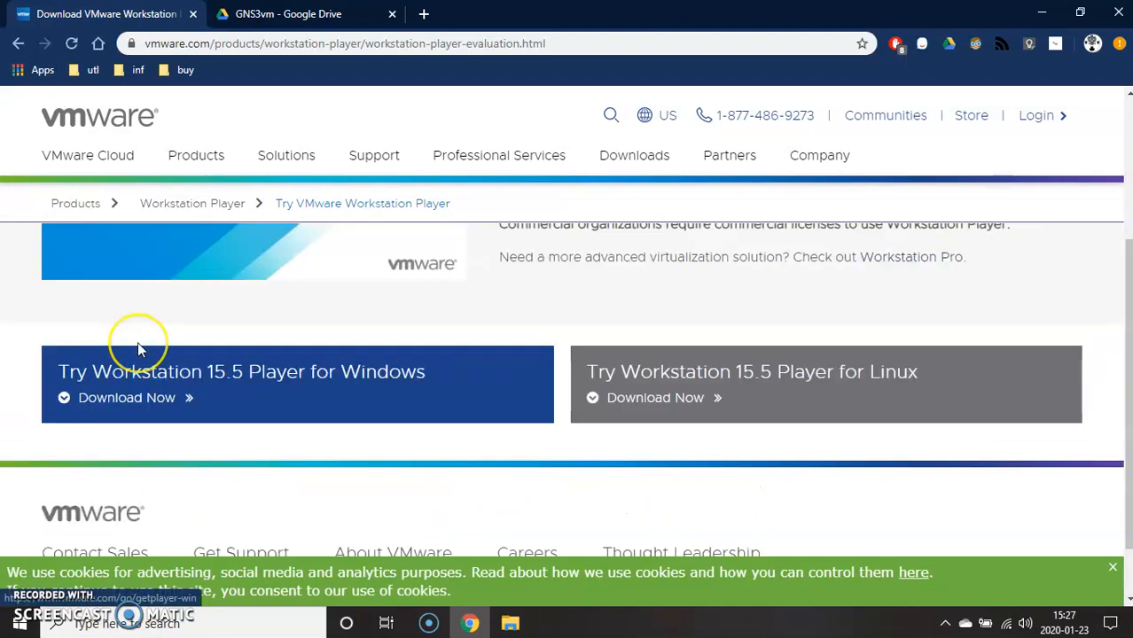
{"action": "scroll", "coordinate": [138, 341], "scroll_direction": "down", "scroll_amount": 3}
{"action": "left_click", "coordinate": [115, 327]}
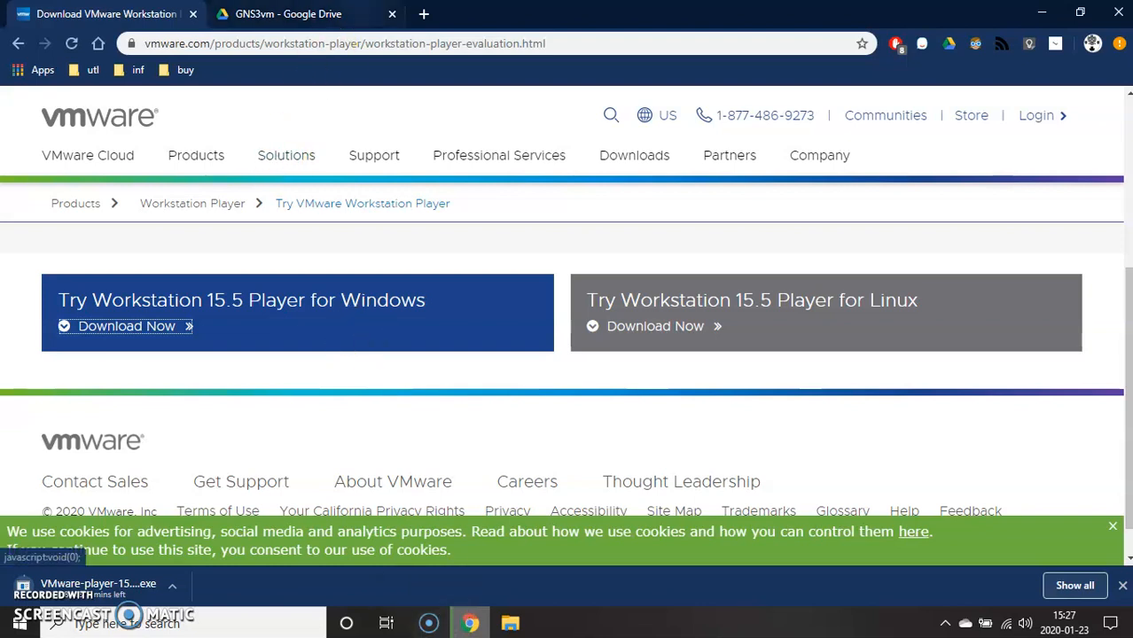
View the GNS3vm folder and My Drive's bin folder in Google Drive, and return to the VMware download page
{"action": "left_click", "coordinate": [321, 14]}
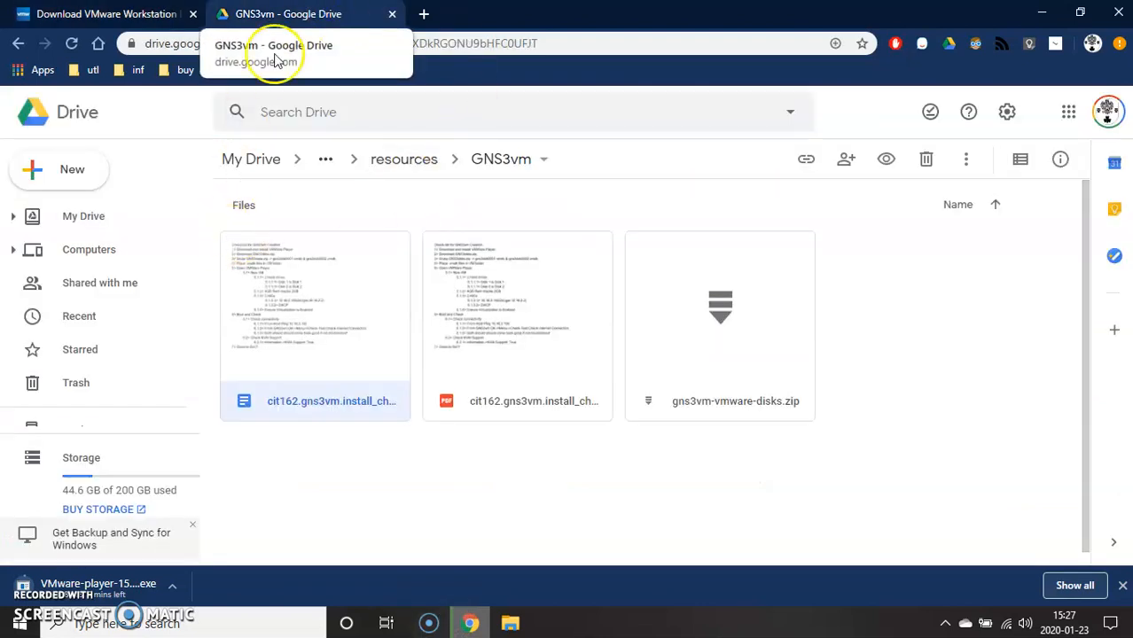
{"action": "left_click", "coordinate": [248, 165]}
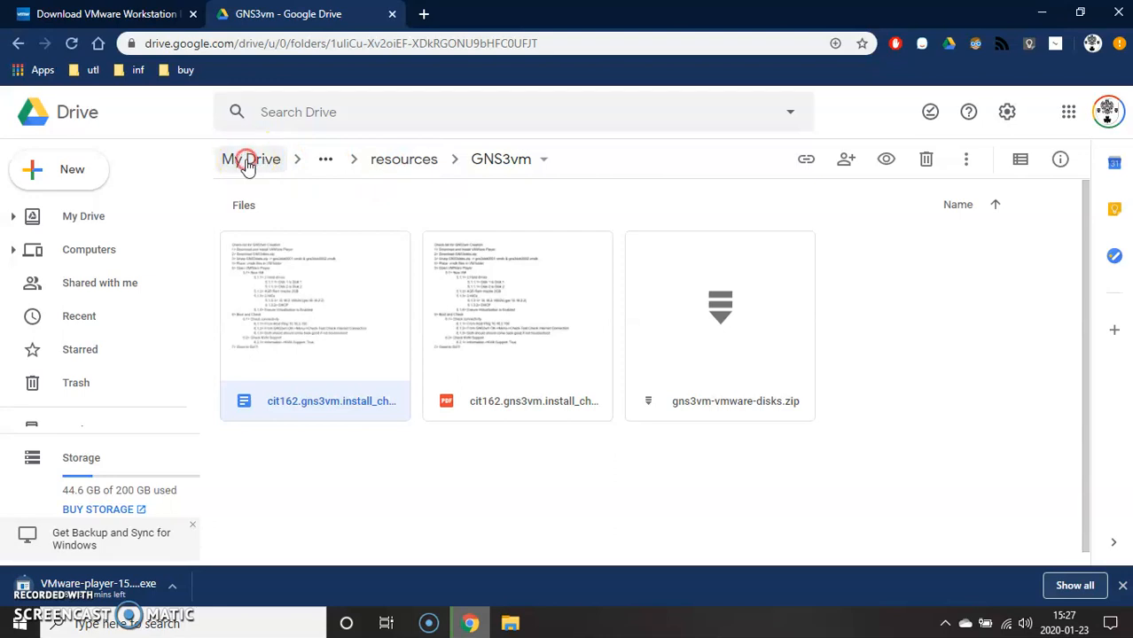
{"action": "left_click", "coordinate": [72, 213]}
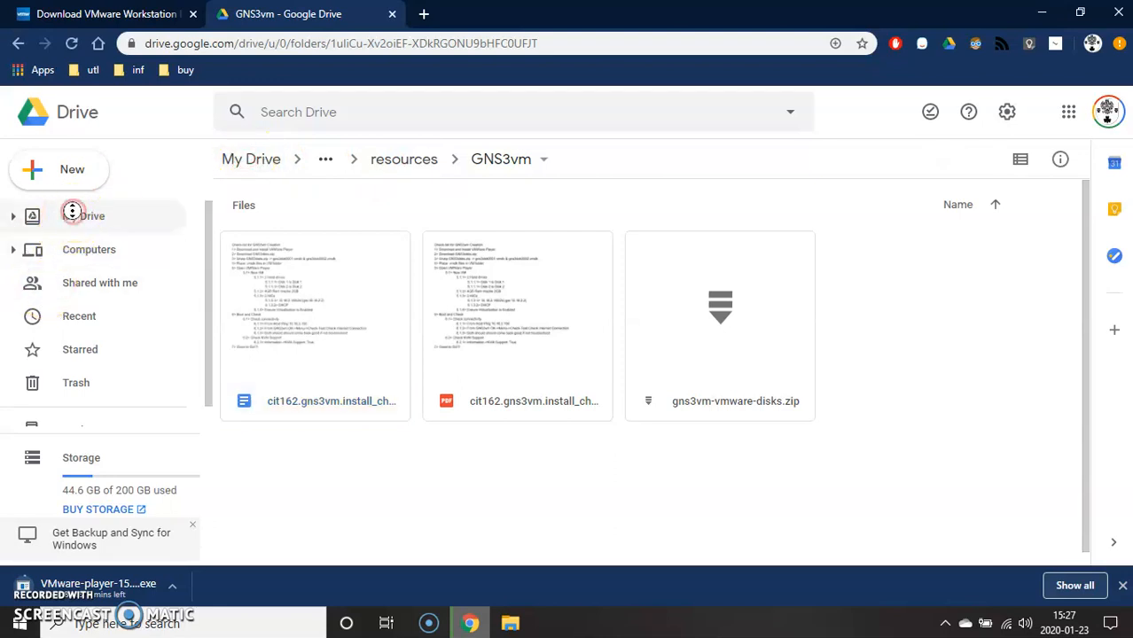
{"action": "left_click", "coordinate": [270, 157]}
{"action": "double_click", "coordinate": [275, 456]}
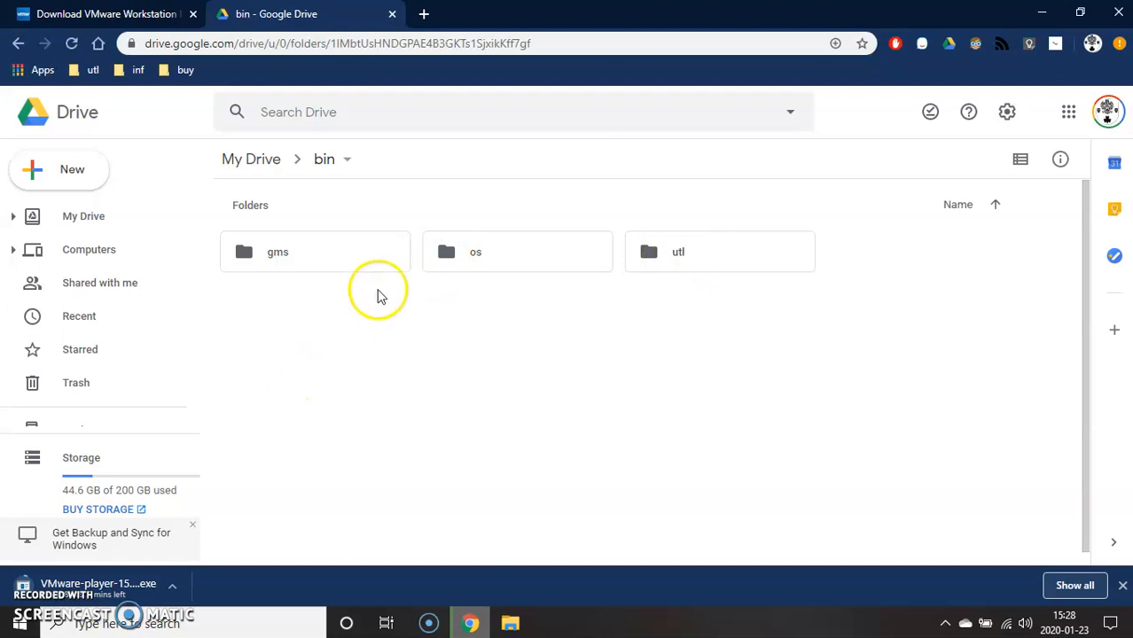
{"action": "left_click", "coordinate": [18, 43]}
{"action": "left_click", "coordinate": [19, 44]}
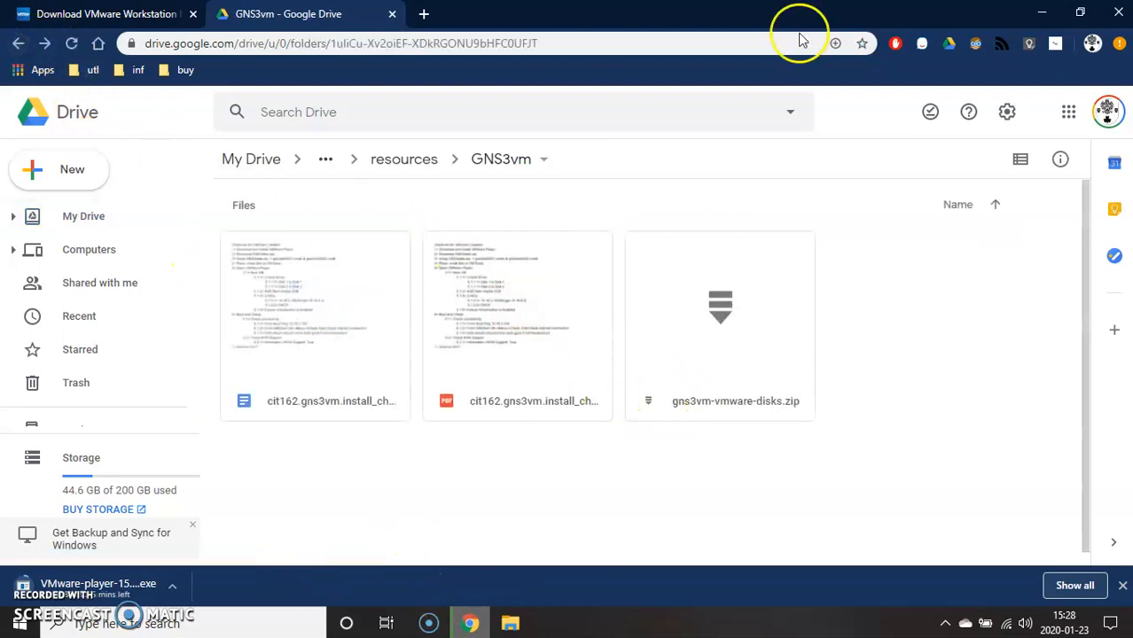
{"action": "left_click", "coordinate": [163, 15]}
Switch to File Explorer and locate VMware-player-15.5.1-15018445.exe in the Downloads folder
{"action": "left_click", "coordinate": [511, 623]}
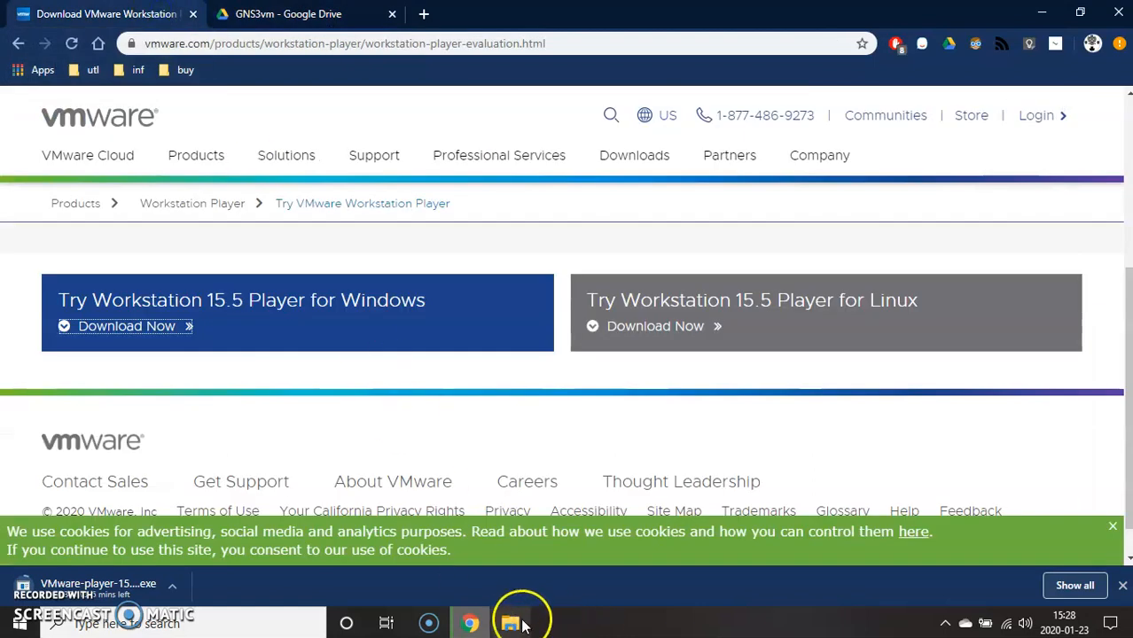
{"action": "left_click_drag", "start_coordinate": [134, 177], "coordinate": [315, 197]}
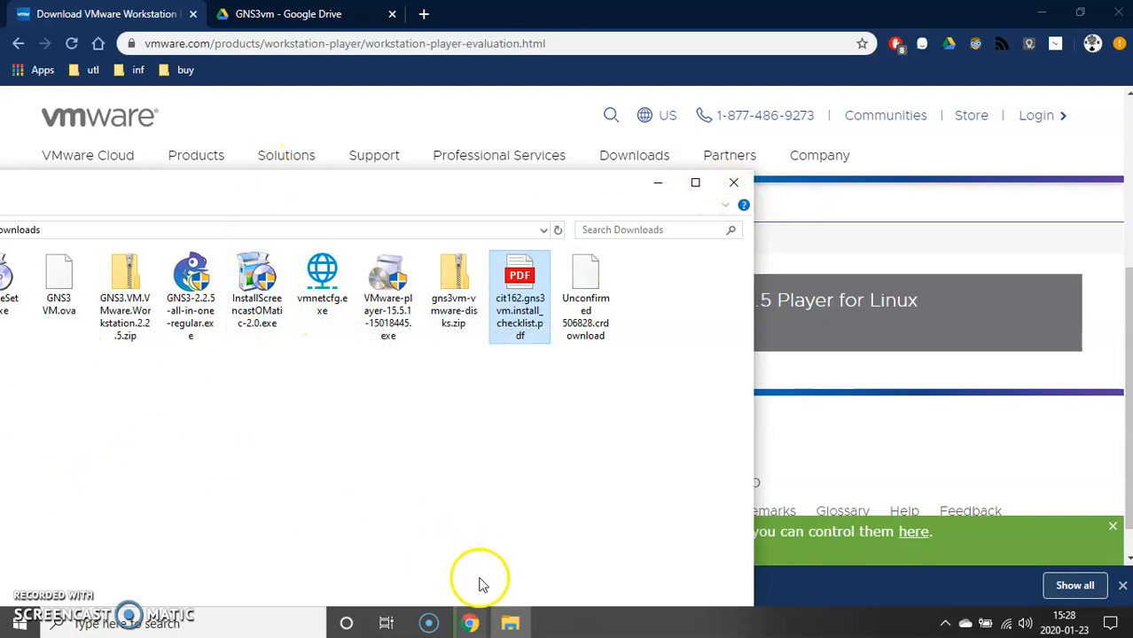
{"action": "left_click_drag", "start_coordinate": [581, 182], "coordinate": [1123, 134]}
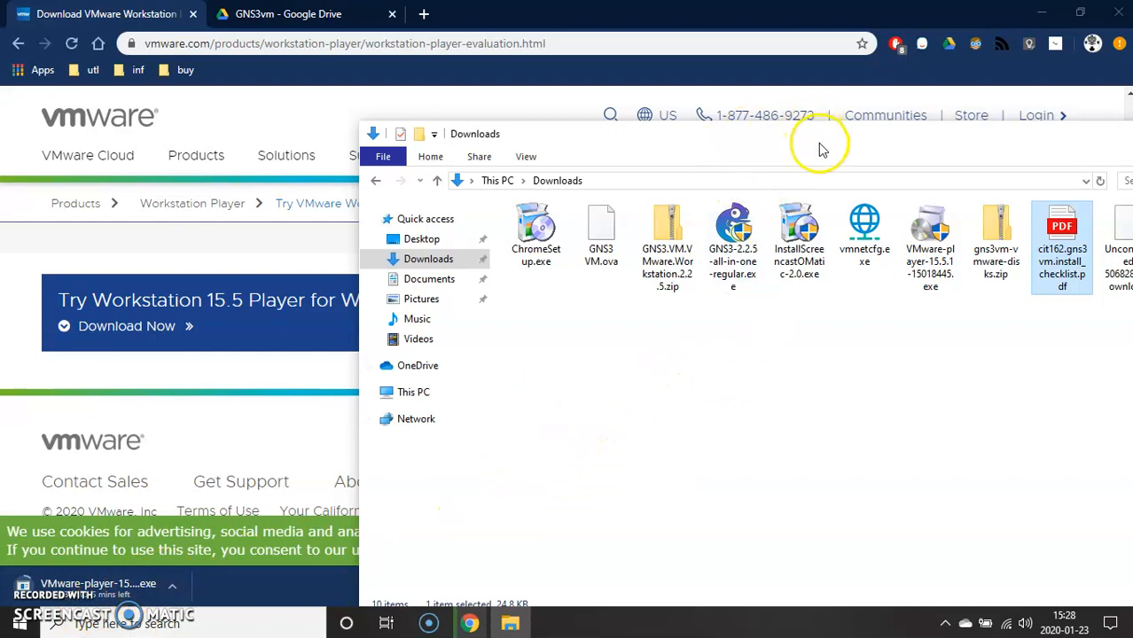
{"action": "left_click_drag", "start_coordinate": [819, 143], "coordinate": [580, 162]}
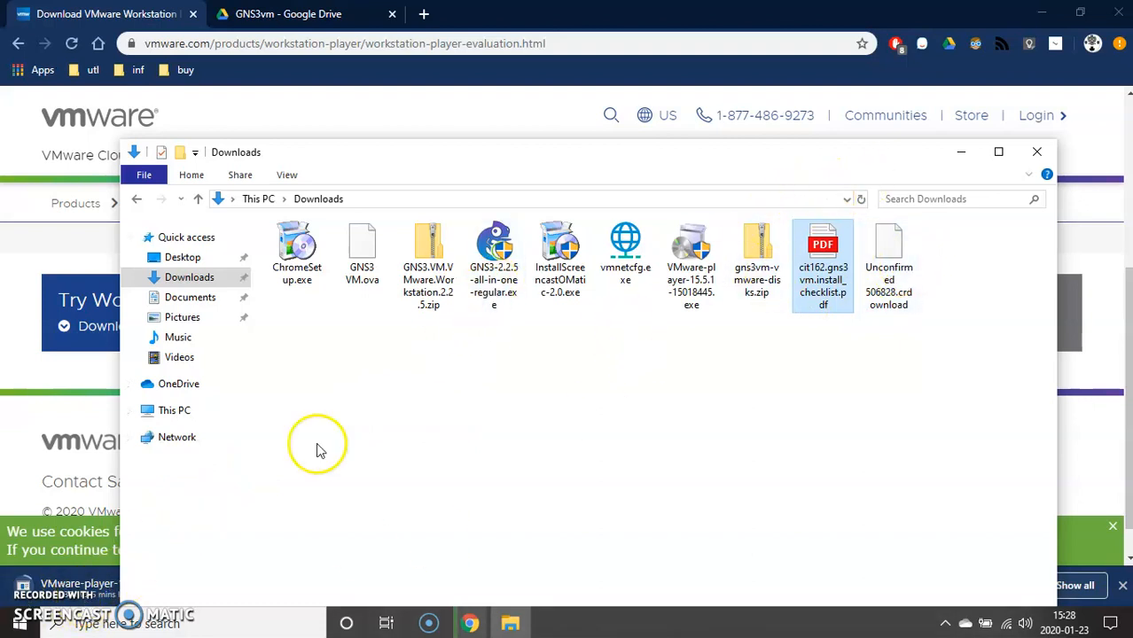
{"action": "left_click", "coordinate": [691, 262]}
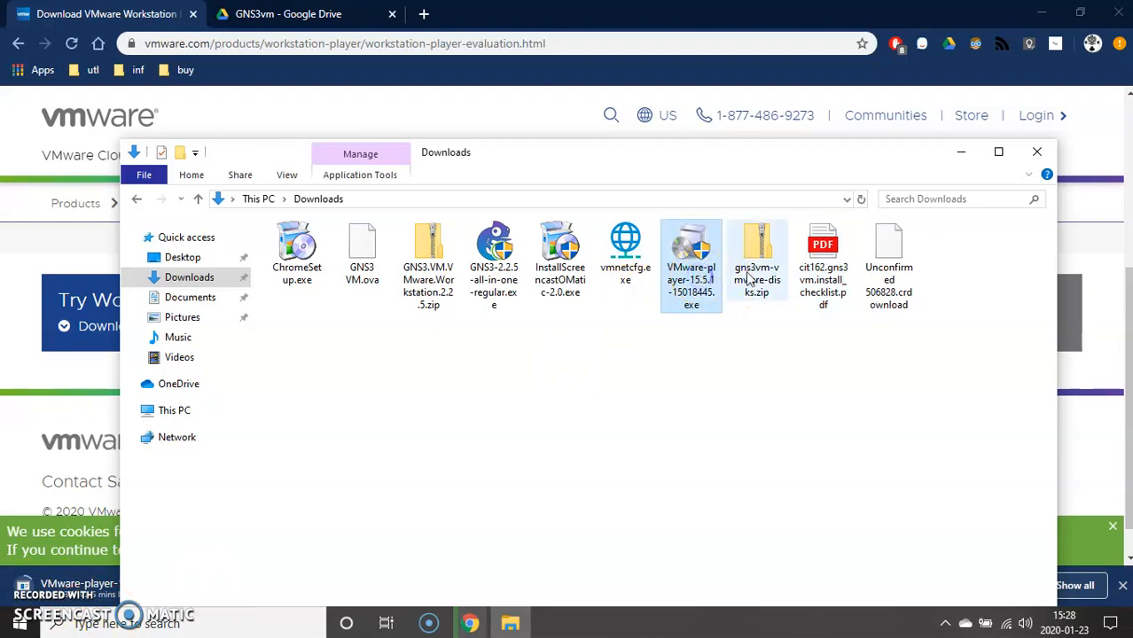
Put the Downloads window away and cancel the running VMware Player download in the browser
{"action": "left_click", "coordinate": [961, 152]}
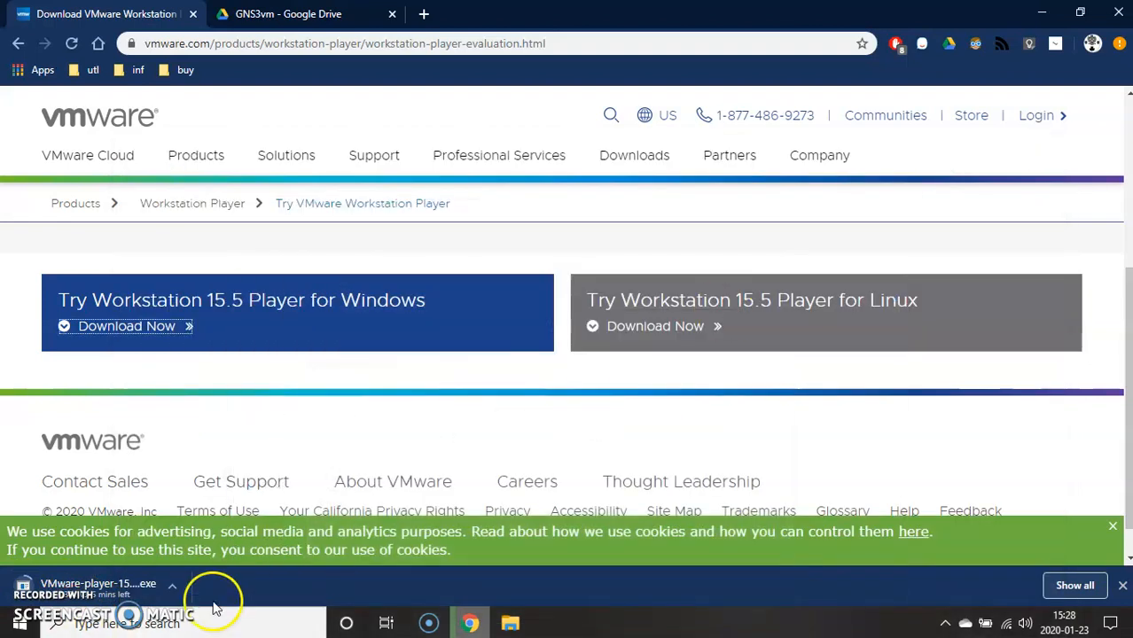
{"action": "left_click", "coordinate": [174, 594]}
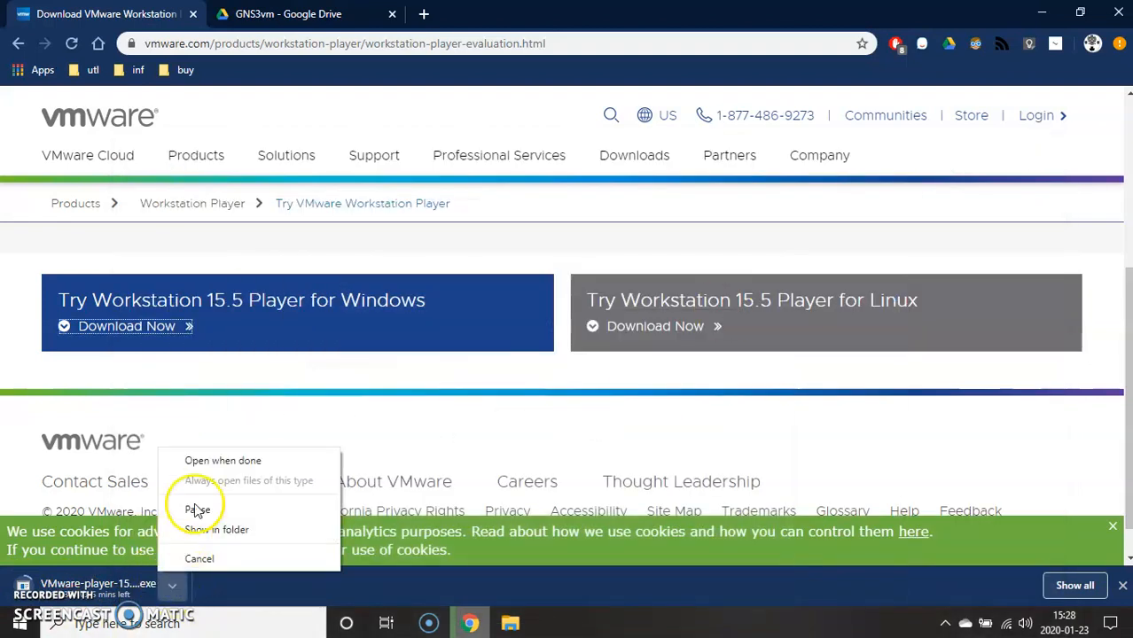
{"action": "left_click", "coordinate": [209, 552]}
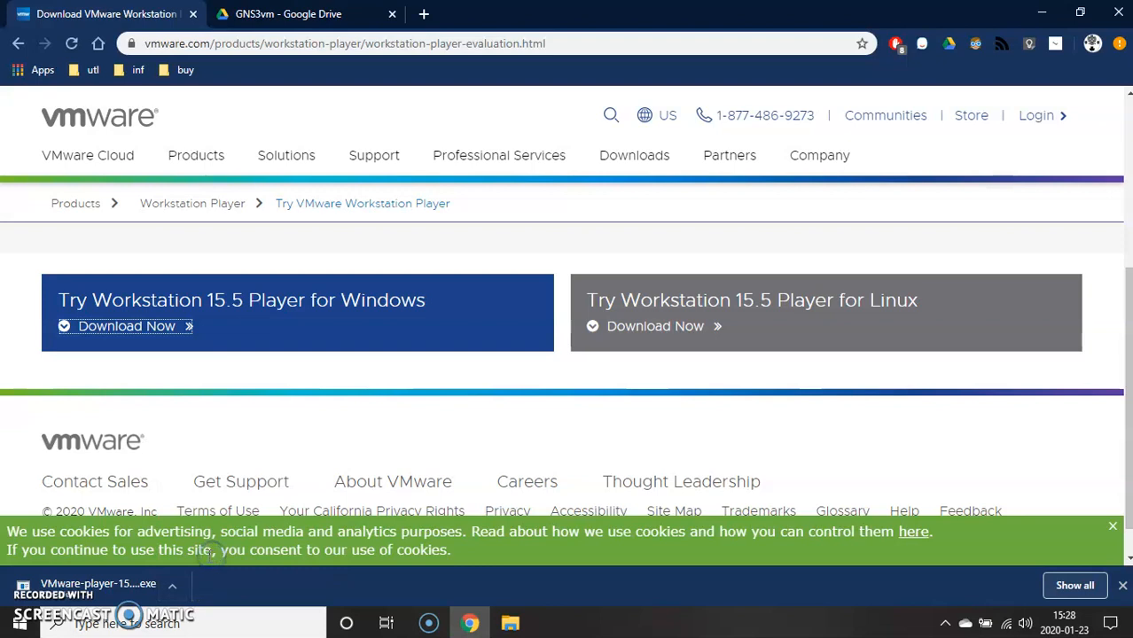
Launch the VMware-player-15.5.1-15018445.exe installer from the Downloads folder and bring its setup wizard to the front
{"action": "left_click", "coordinate": [509, 623]}
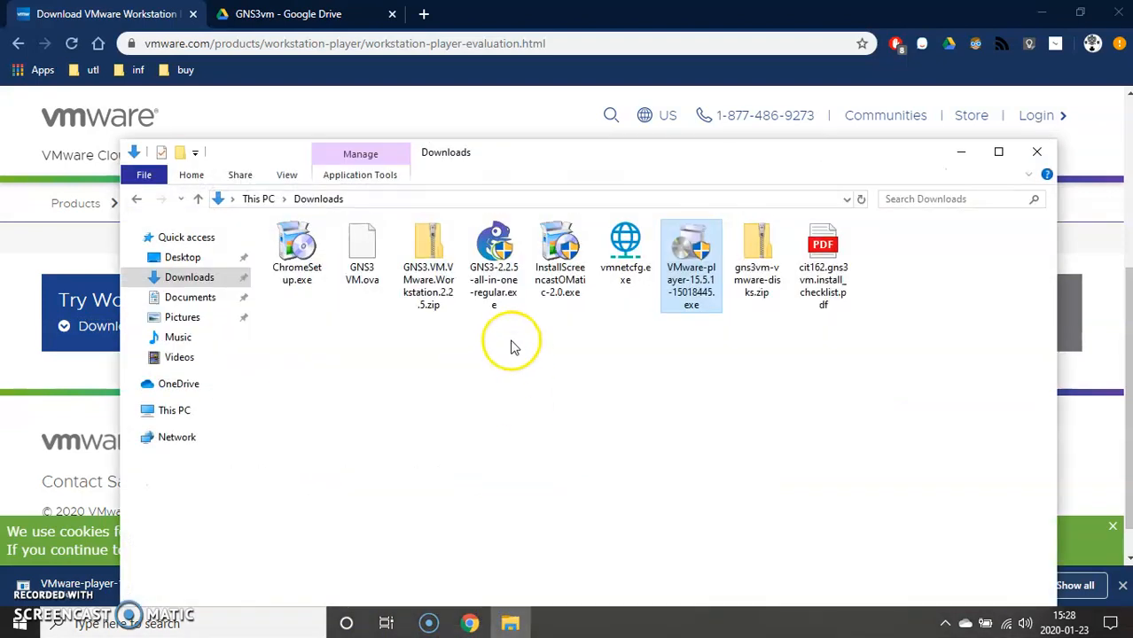
{"action": "double_click", "coordinate": [691, 250]}
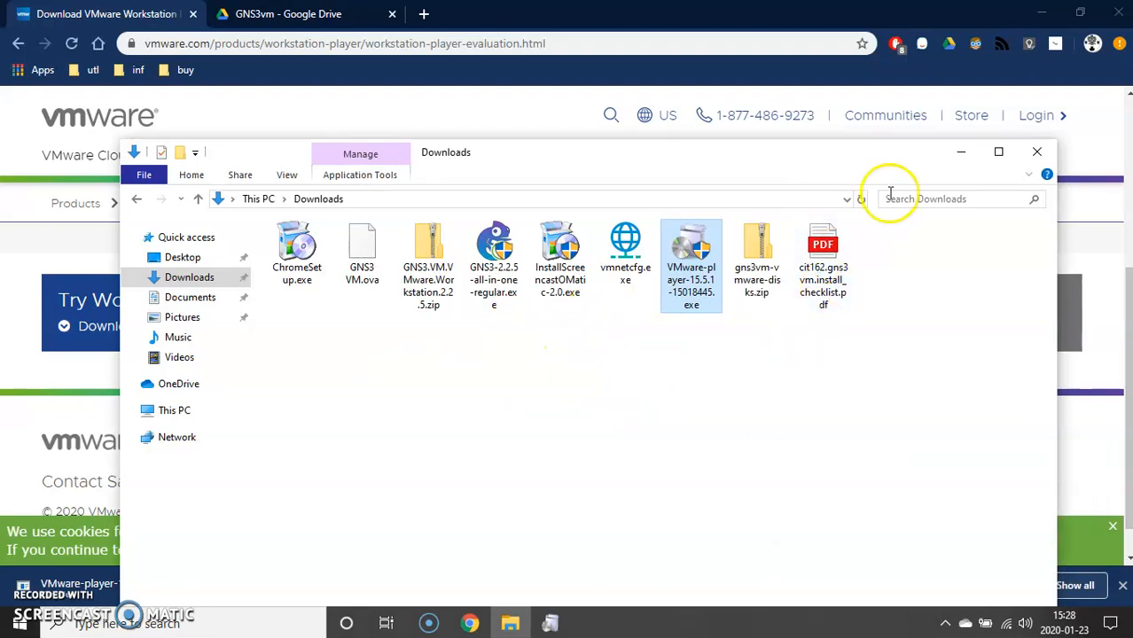
{"action": "left_click", "coordinate": [960, 152]}
{"action": "left_click", "coordinate": [539, 632]}
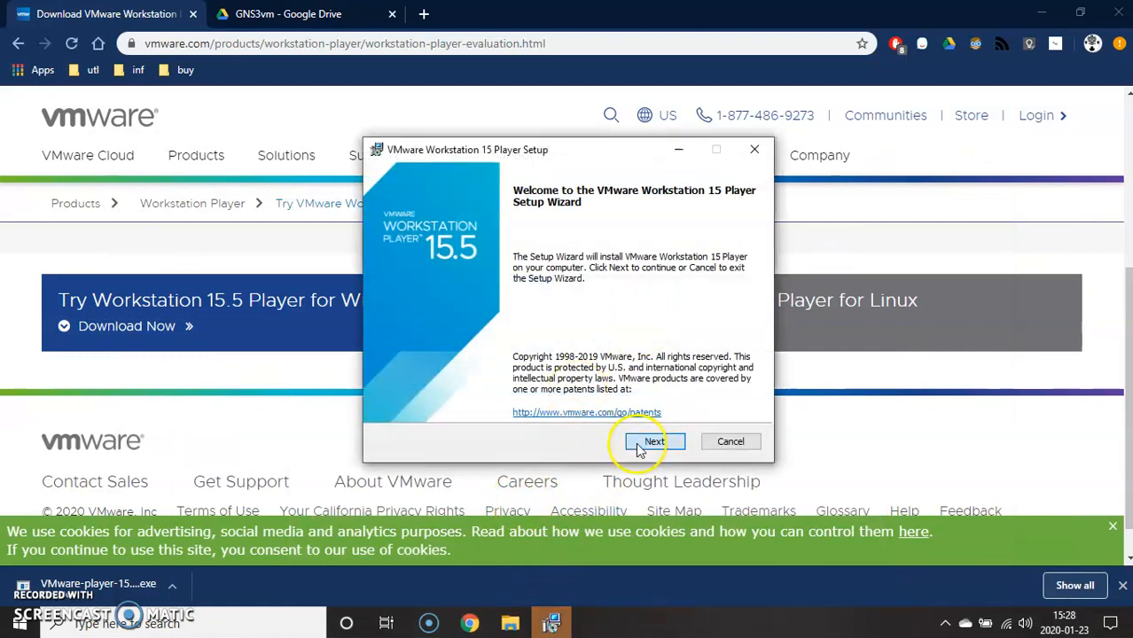
Go through the VMware Workstation 15 Player setup wizard with only the Start Menu Programs Folder shortcut selected, and start the installation
{"action": "left_click", "coordinate": [645, 441]}
{"action": "left_click", "coordinate": [656, 441]}
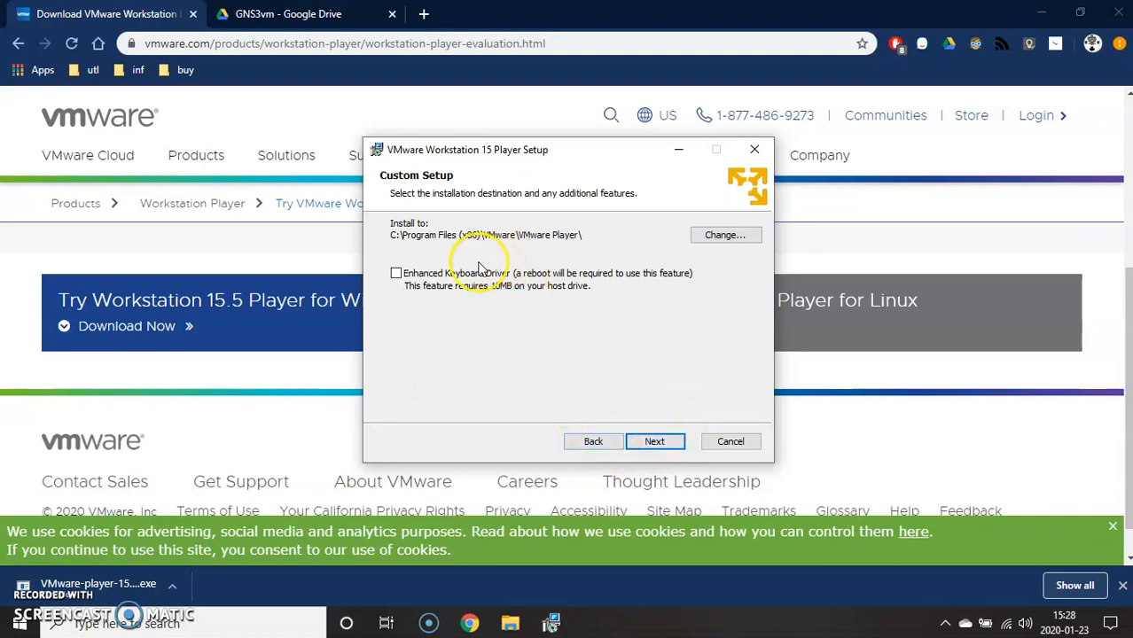
{"action": "left_click", "coordinate": [654, 442]}
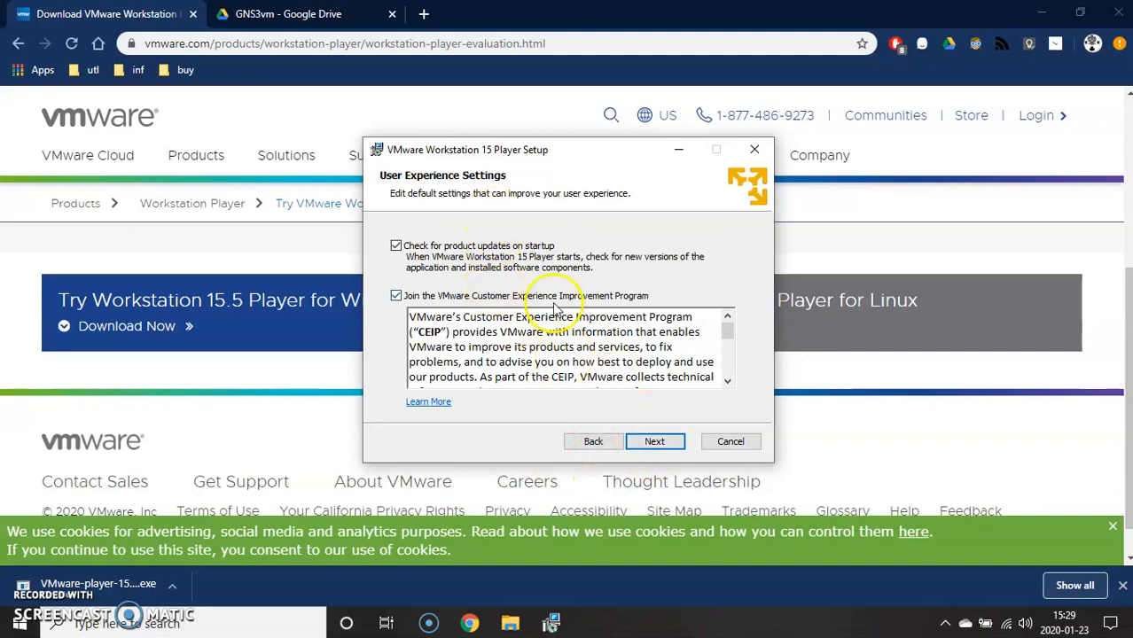
{"action": "left_click", "coordinate": [654, 440]}
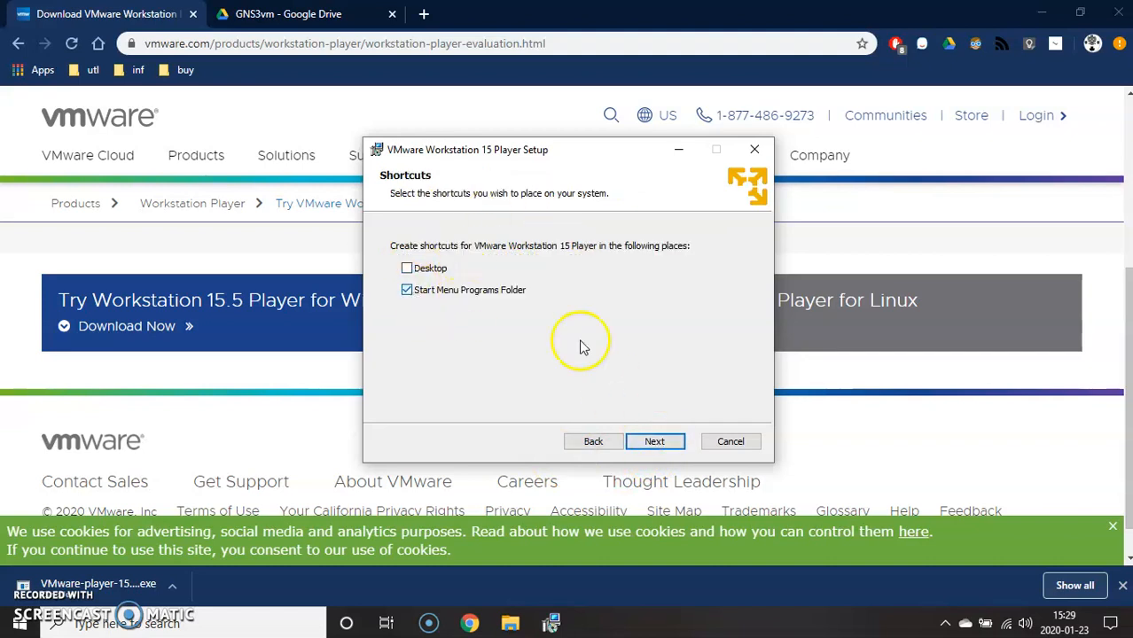
{"action": "left_click", "coordinate": [665, 444]}
{"action": "left_click", "coordinate": [653, 442]}
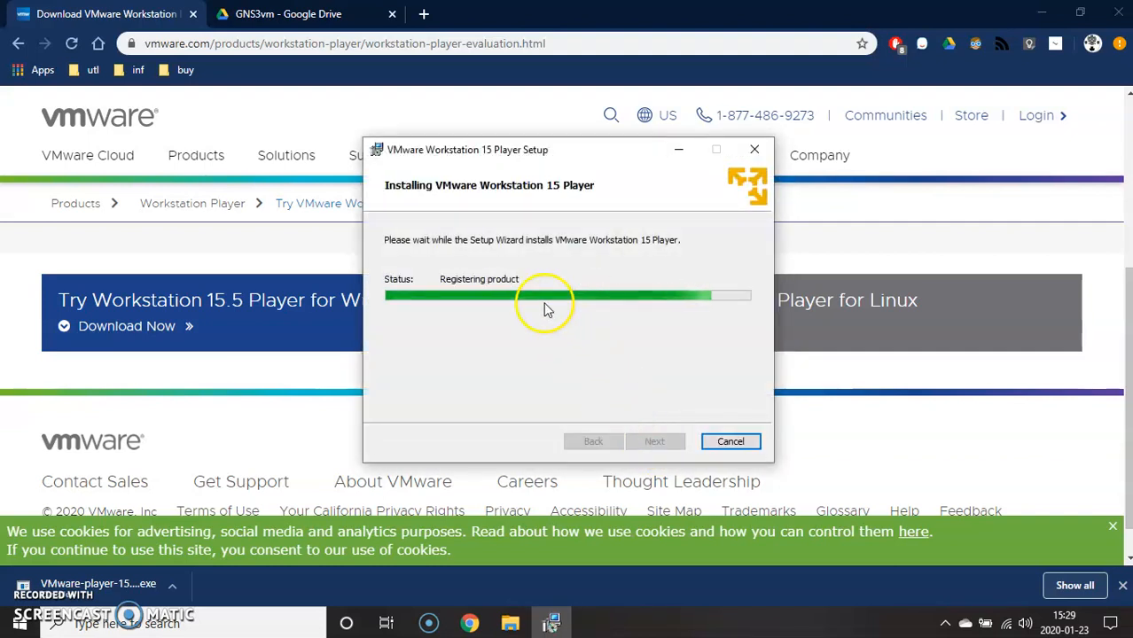
Switch to the Downloads folder in File Explorer and copy vmnetcfg.exe
{"action": "left_click", "coordinate": [510, 623]}
{"action": "double_click", "coordinate": [625, 253]}
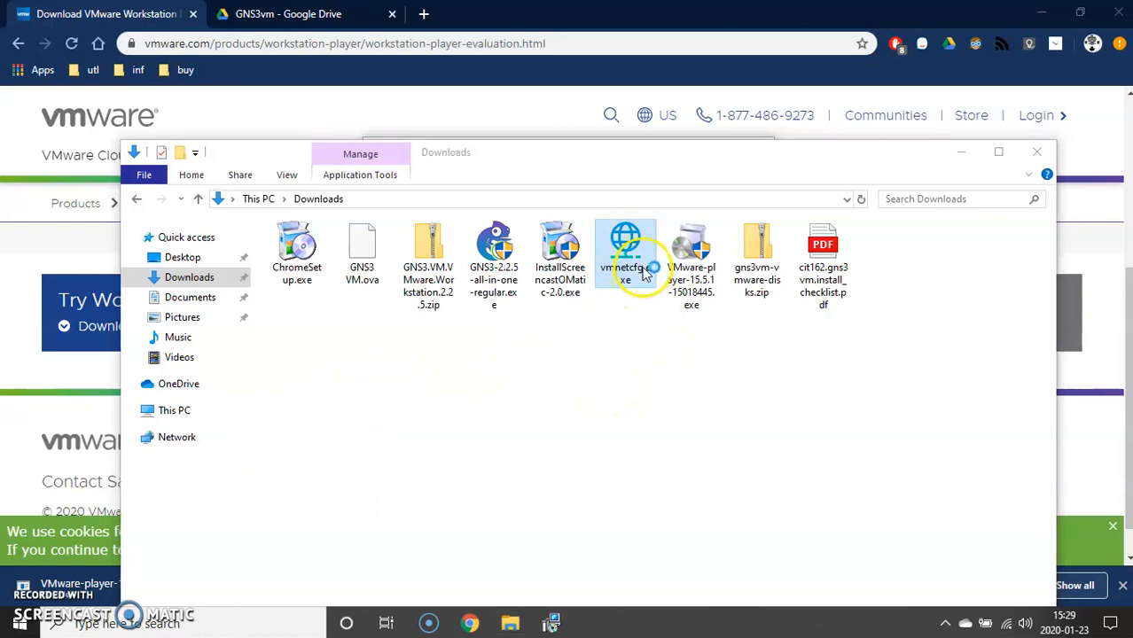
{"action": "left_click", "coordinate": [271, 460]}
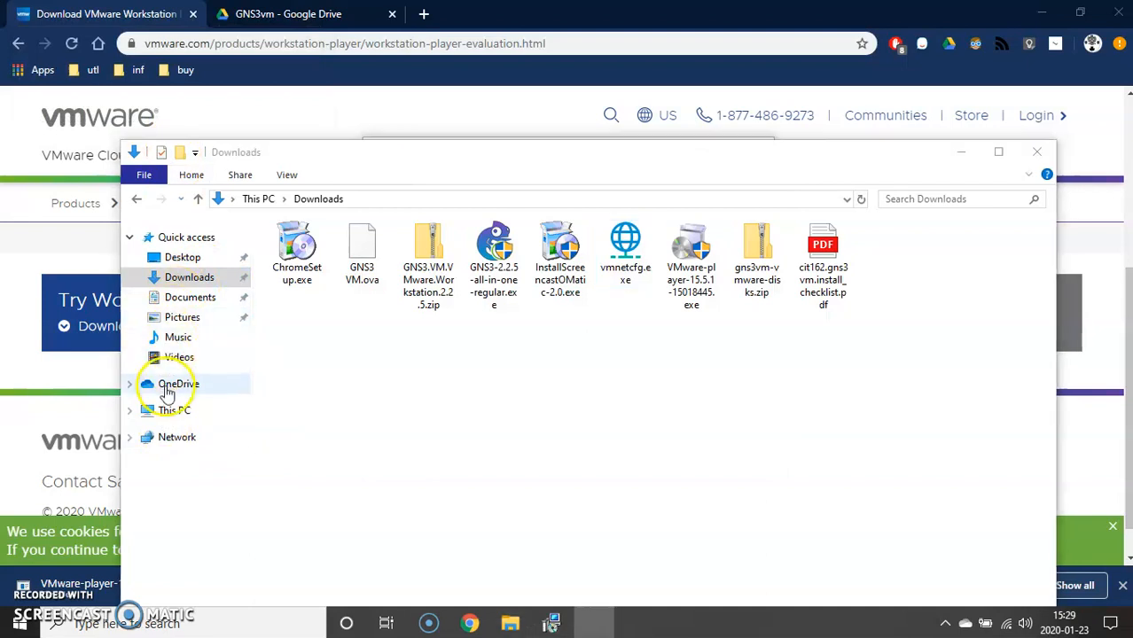
Navigate to the C:\Program Files (x86)\VMware\VMware Player folder
{"action": "left_click", "coordinate": [168, 410]}
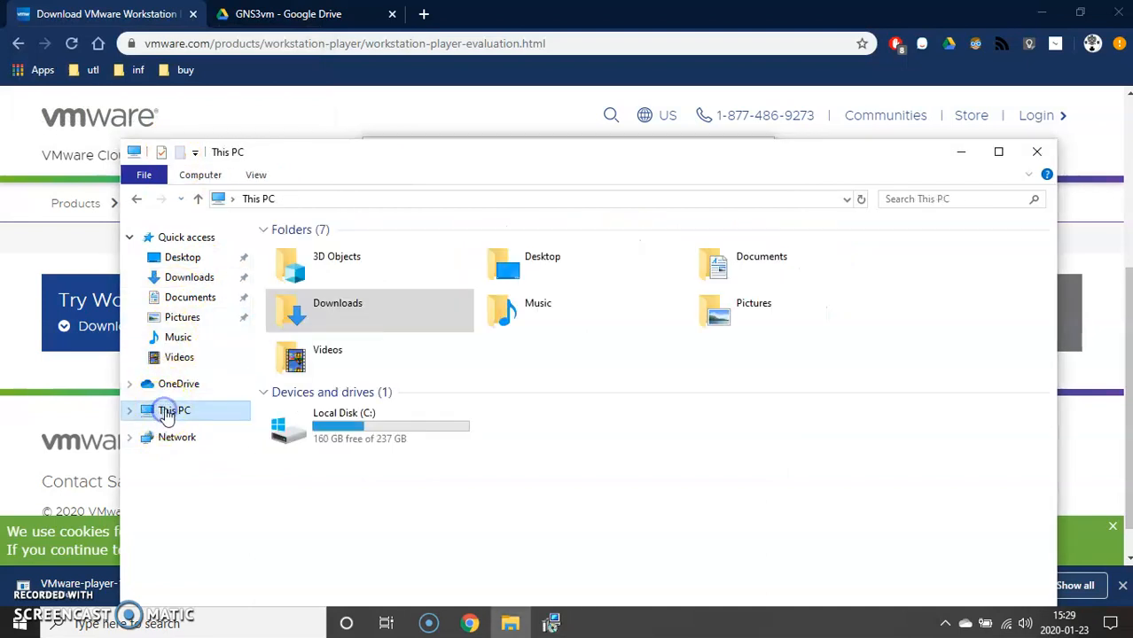
{"action": "double_click", "coordinate": [352, 440]}
{"action": "left_click", "coordinate": [328, 319]}
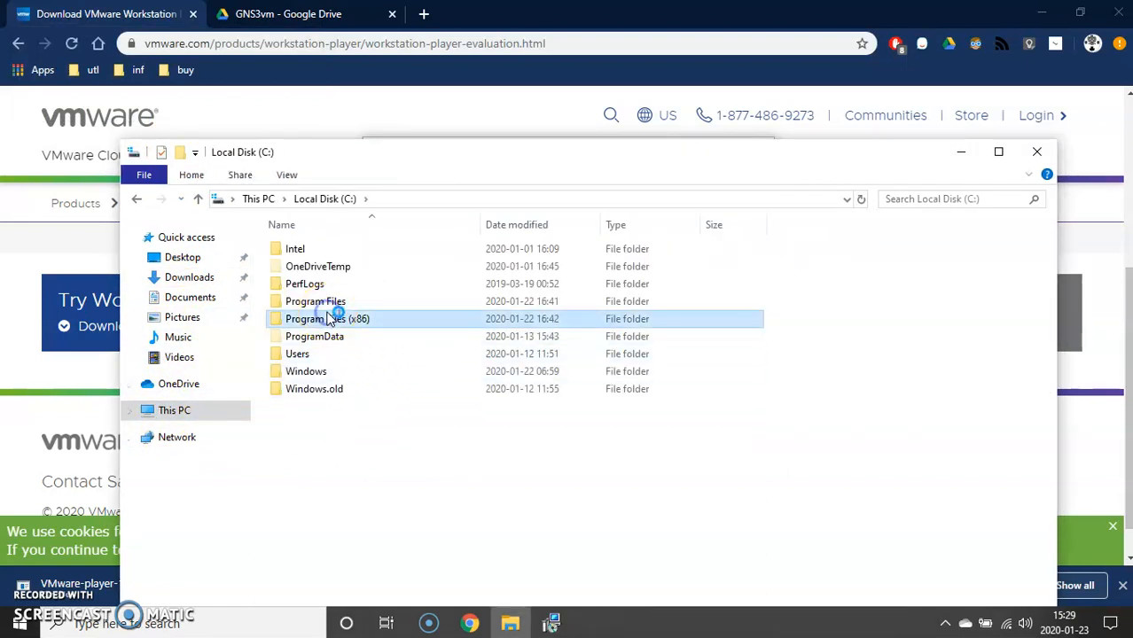
{"action": "double_click", "coordinate": [328, 319]}
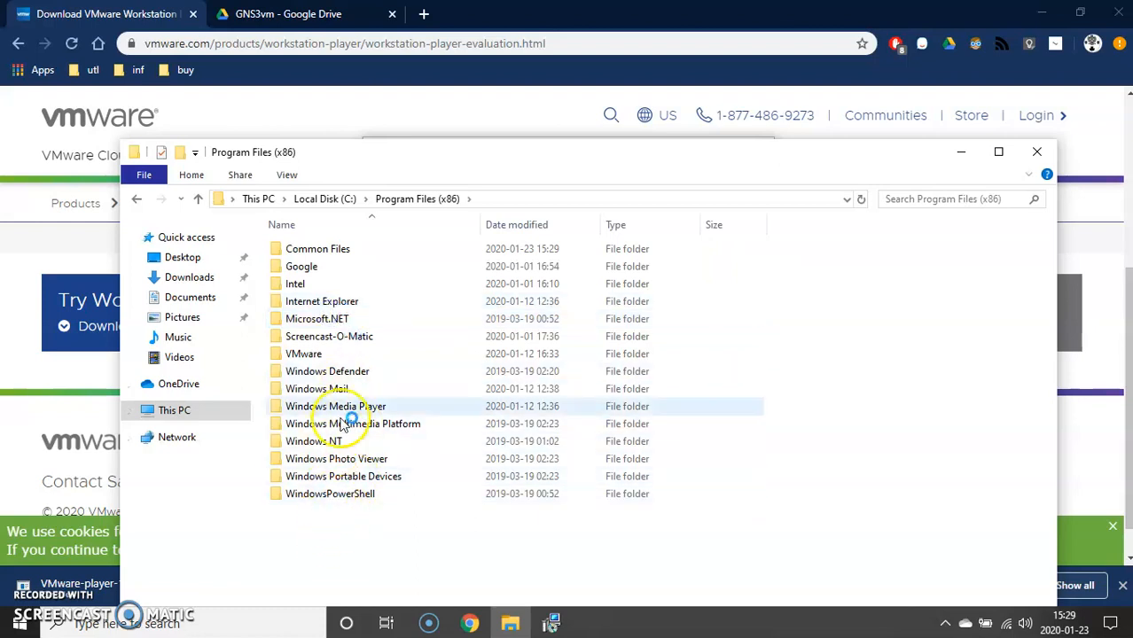
{"action": "left_click", "coordinate": [303, 354]}
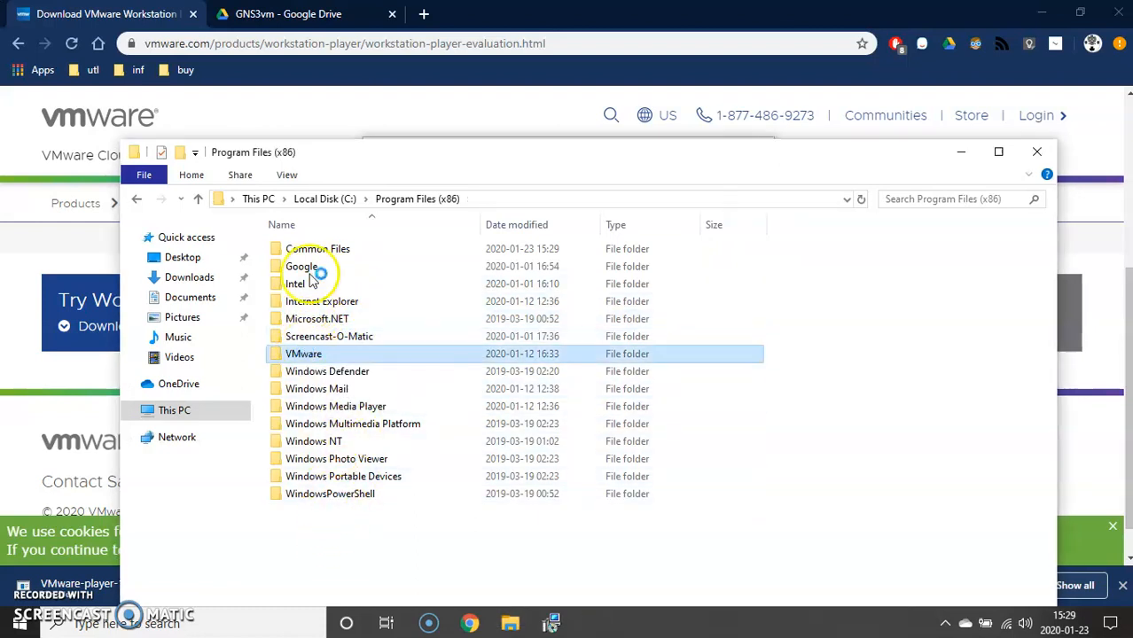
{"action": "left_click", "coordinate": [321, 355]}
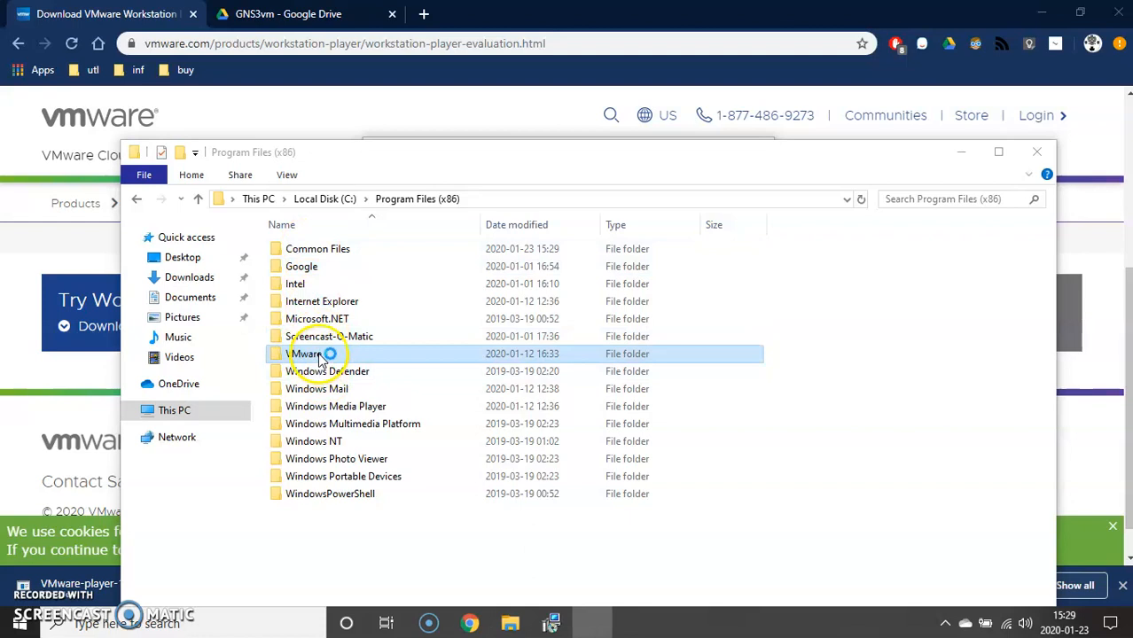
{"action": "left_click", "coordinate": [310, 352]}
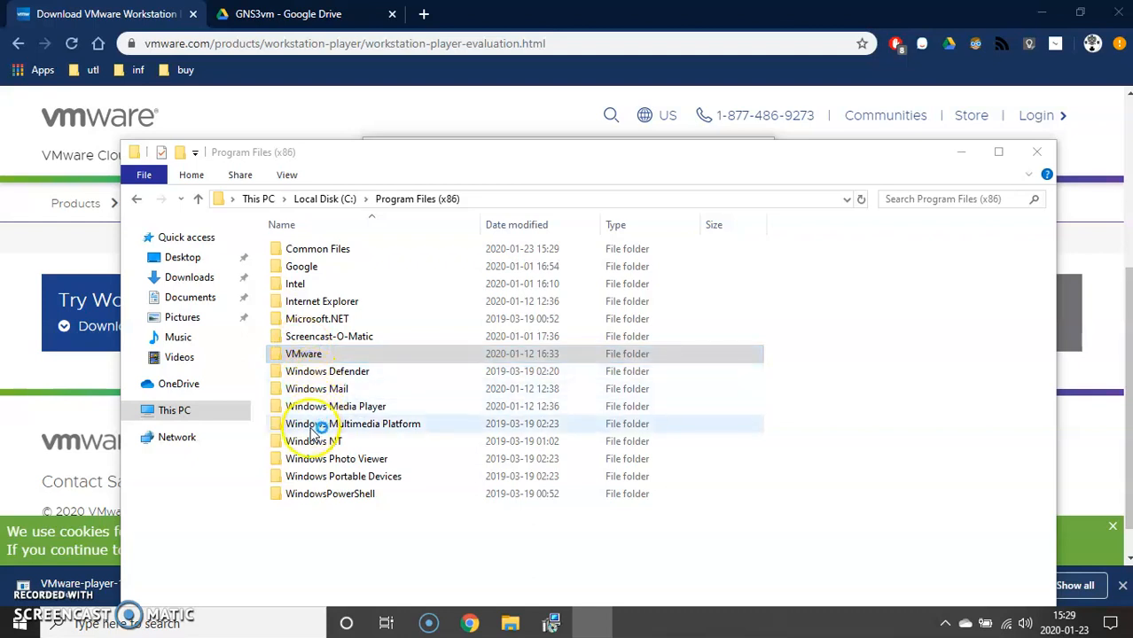
{"action": "double_click", "coordinate": [301, 354]}
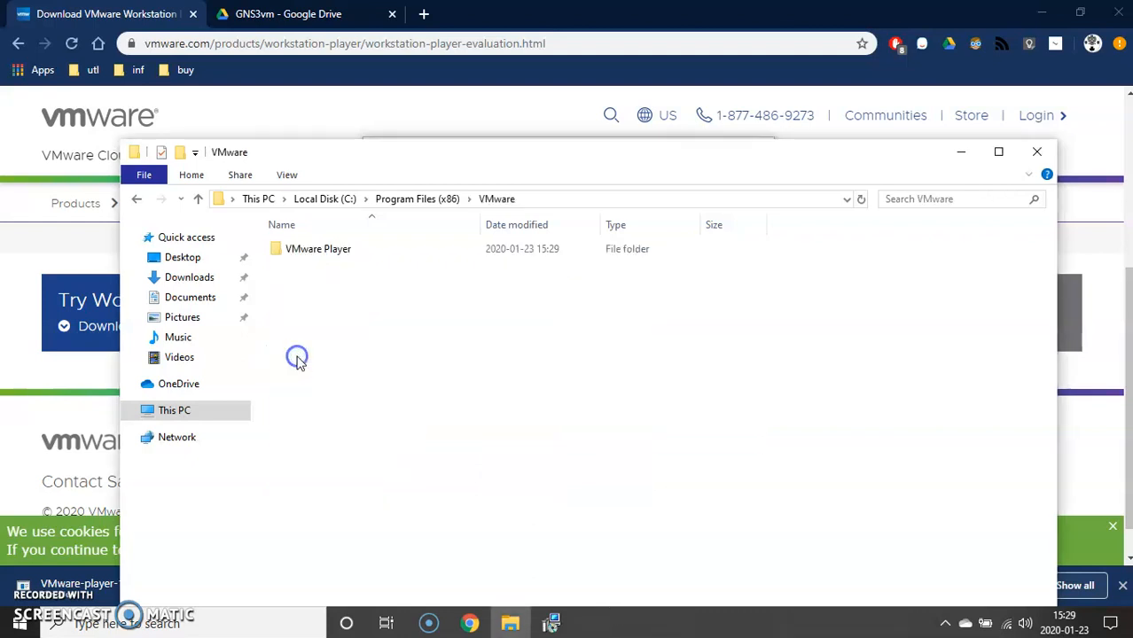
{"action": "double_click", "coordinate": [317, 248]}
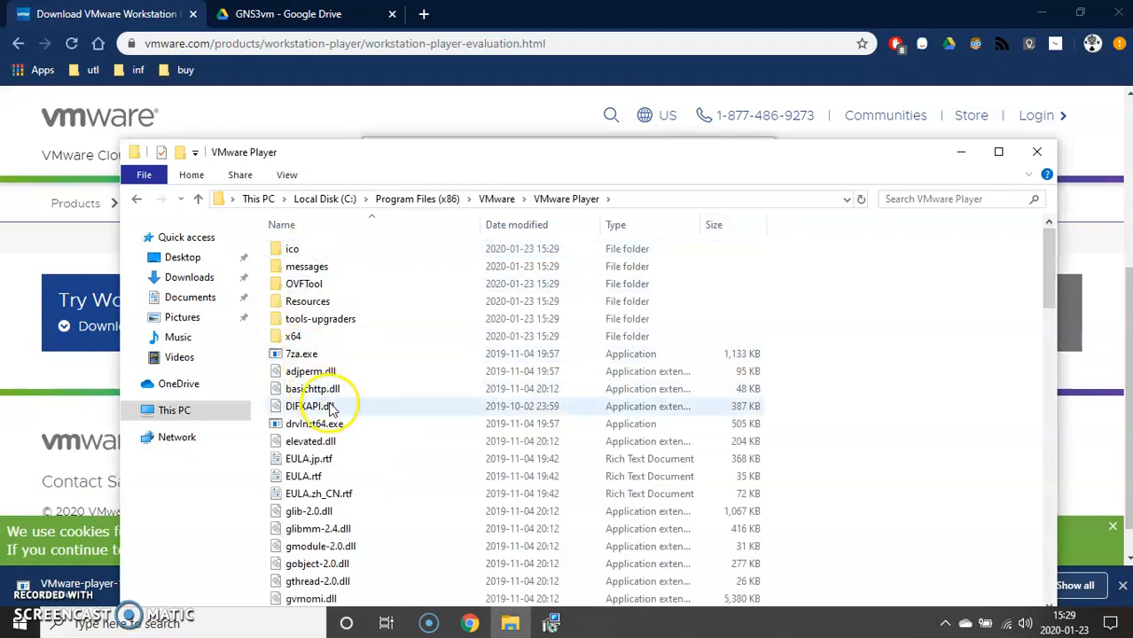
Try to paste vmnetcfg.exe into the VMware Player folder, skipping the file instead of replacing the existing one
{"action": "scroll", "coordinate": [321, 406], "scroll_direction": "down", "scroll_amount": 20}
{"action": "scroll", "coordinate": [332, 415], "scroll_direction": "down", "scroll_amount": 10}
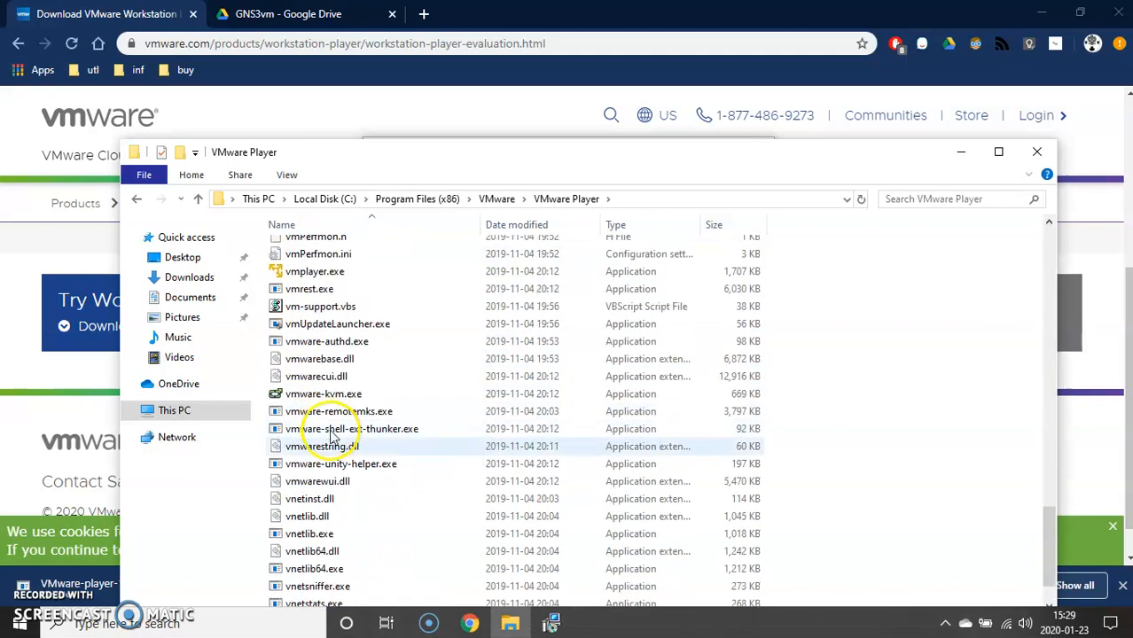
{"action": "left_click", "coordinate": [259, 481]}
{"action": "key", "text": "ctrl+v"}
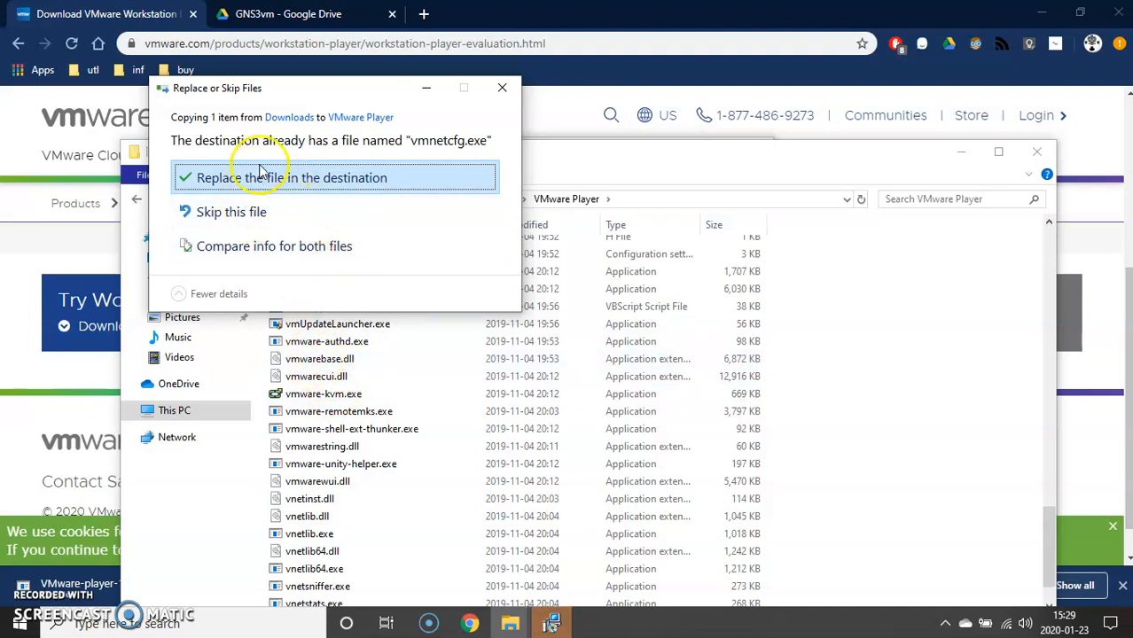
{"action": "left_click", "coordinate": [236, 219]}
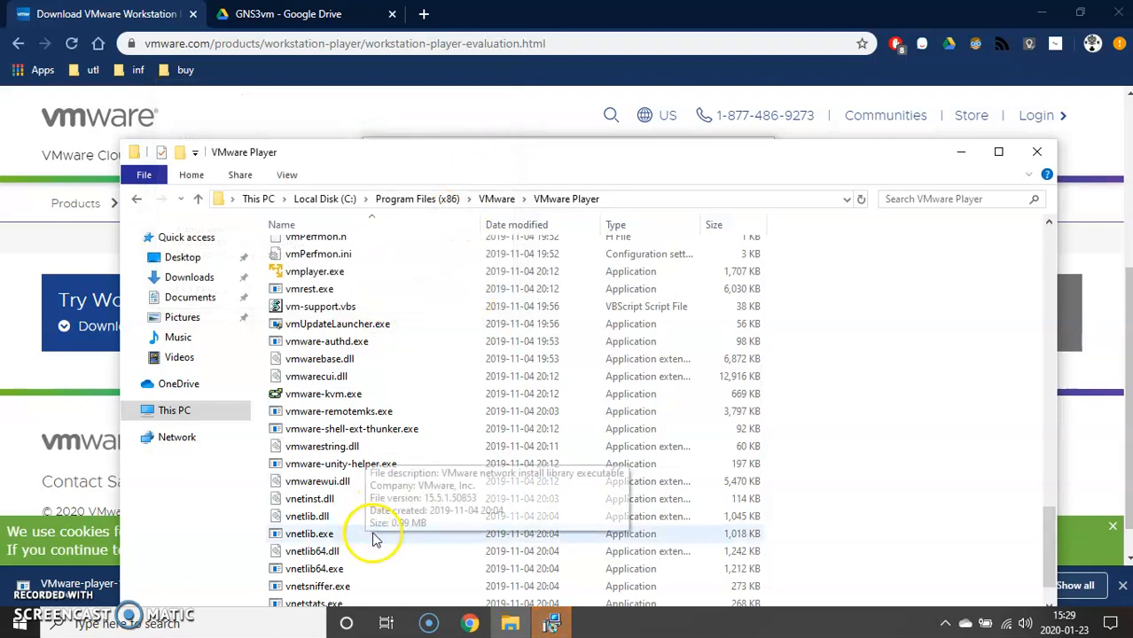
Locate vmnetcfg.exe in the VMware Player folder and pin it to the taskbar
{"action": "scroll", "coordinate": [289, 516], "scroll_direction": "down", "scroll_amount": 1}
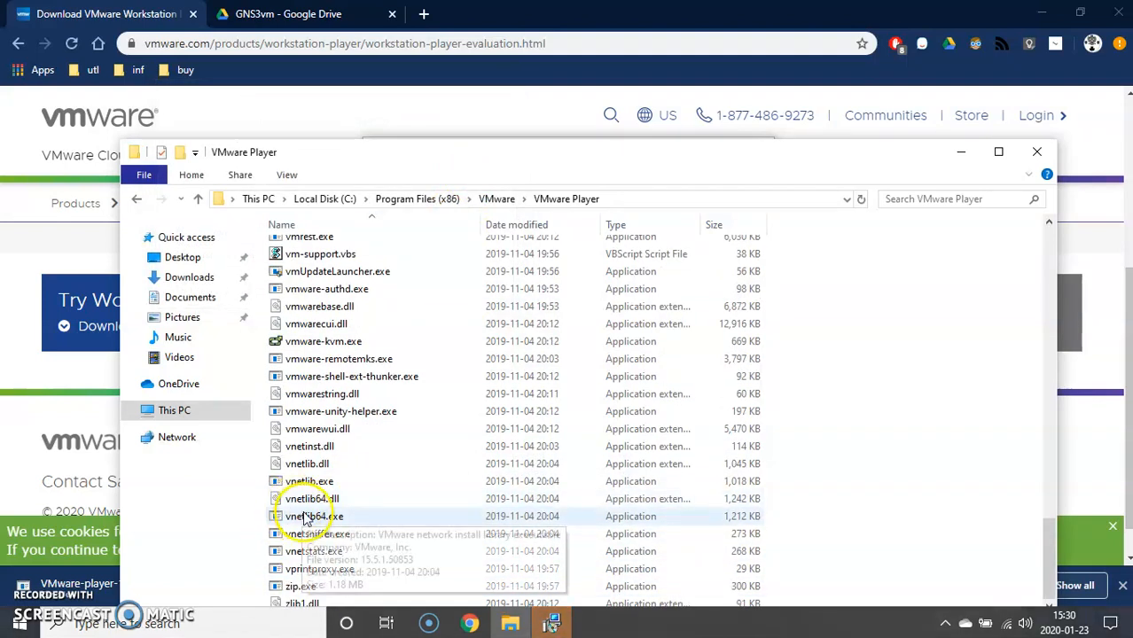
{"action": "scroll", "coordinate": [291, 516], "scroll_direction": "up", "scroll_amount": 15}
{"action": "scroll", "coordinate": [270, 461], "scroll_direction": "up", "scroll_amount": 4}
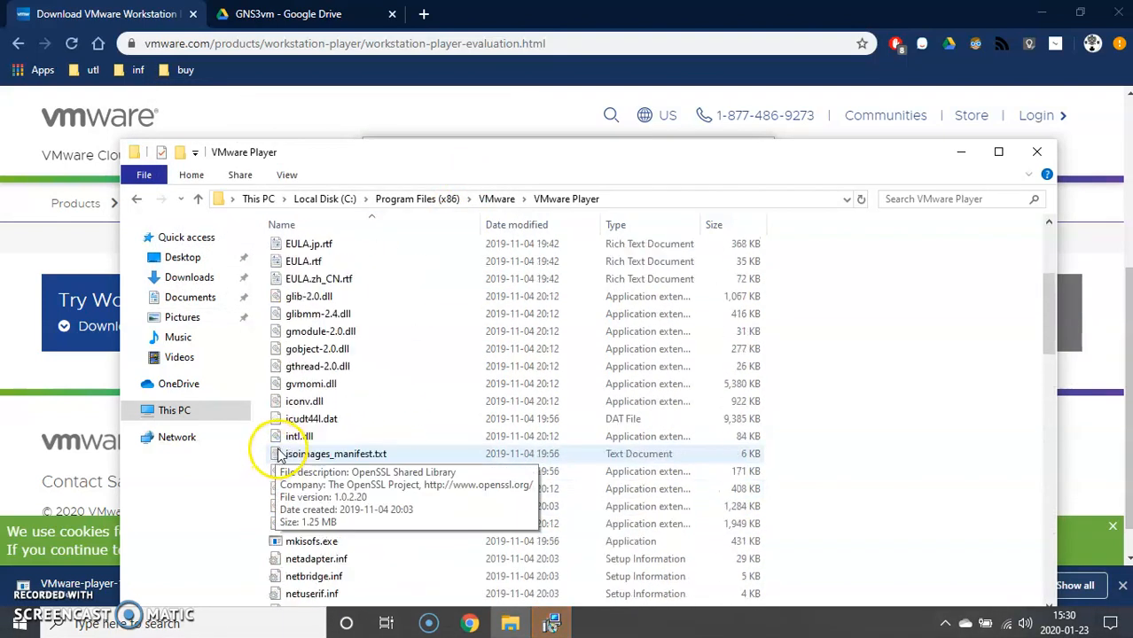
{"action": "scroll", "coordinate": [266, 468], "scroll_direction": "down", "scroll_amount": 10}
{"action": "scroll", "coordinate": [355, 465], "scroll_direction": "down", "scroll_amount": 7}
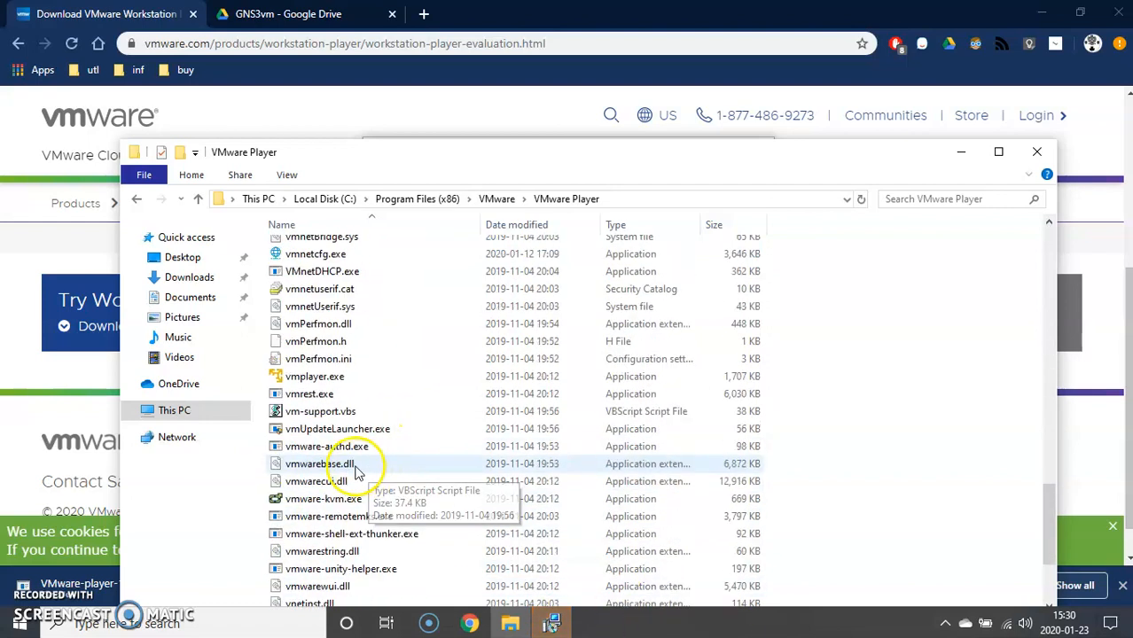
{"action": "scroll", "coordinate": [362, 469], "scroll_direction": "down", "scroll_amount": 3}
{"action": "scroll", "coordinate": [346, 483], "scroll_direction": "up", "scroll_amount": 1}
{"action": "scroll", "coordinate": [346, 483], "scroll_direction": "up", "scroll_amount": 6}
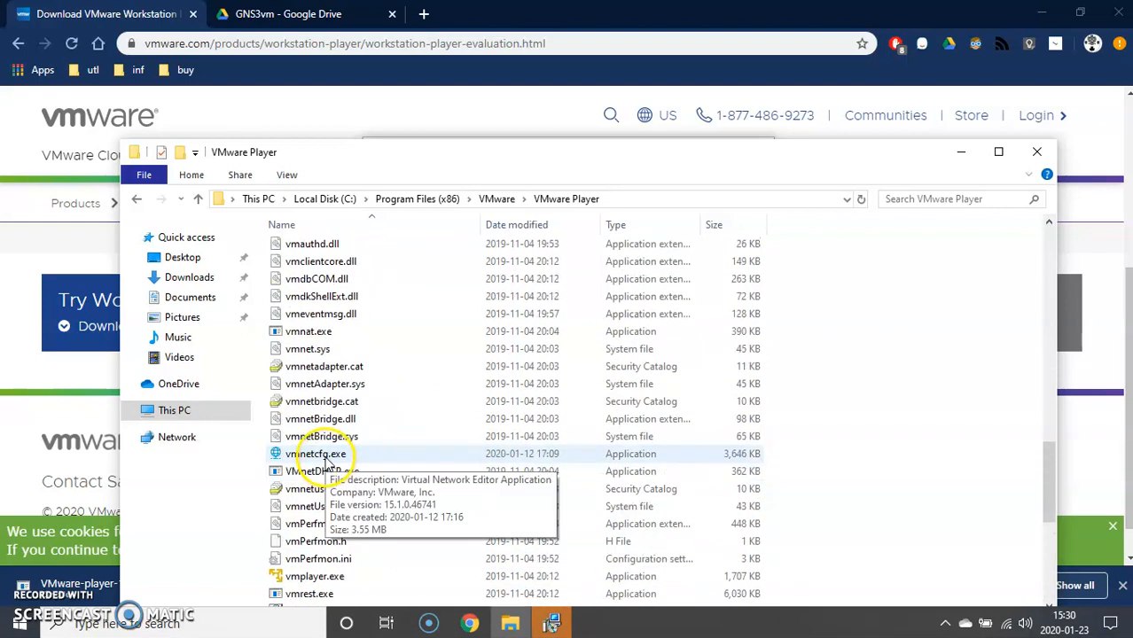
{"action": "left_click_drag", "start_coordinate": [294, 457], "coordinate": [615, 628]}
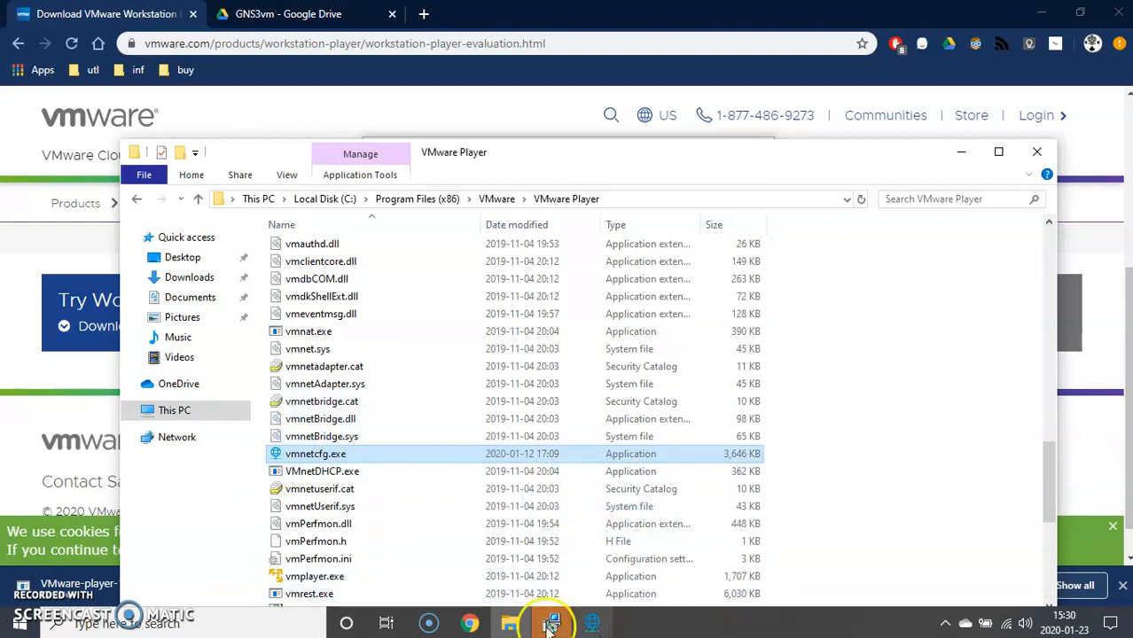
Minimize the VMware Player folder window and finish the VMware Workstation 15 Player setup wizard without entering a license
{"action": "left_click", "coordinate": [960, 151]}
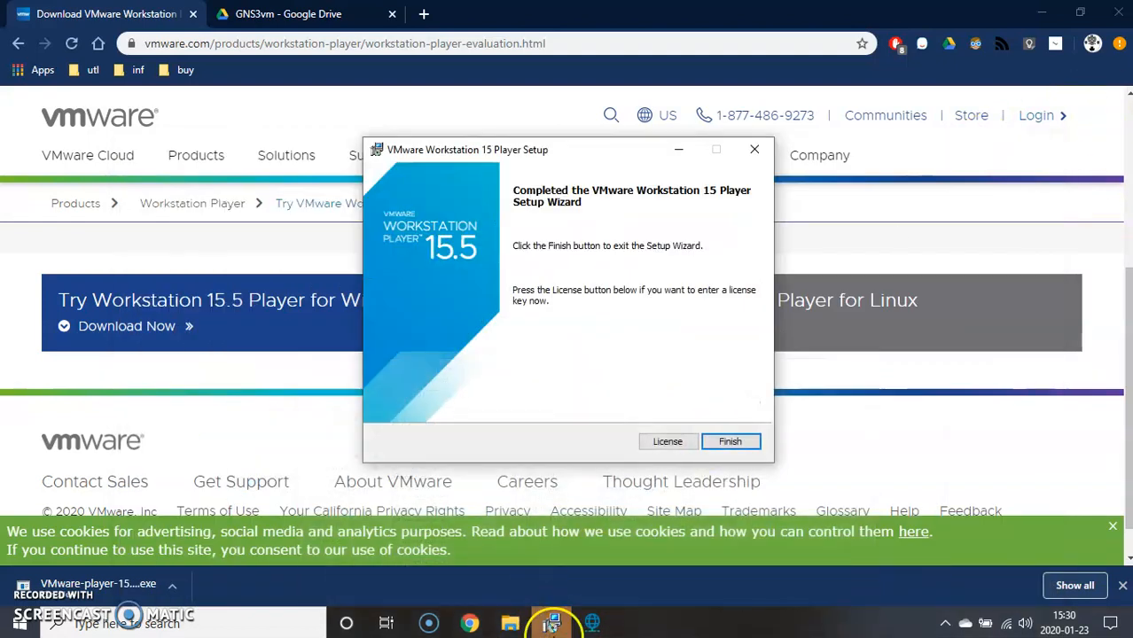
{"action": "left_click", "coordinate": [549, 623]}
{"action": "left_click", "coordinate": [549, 623]}
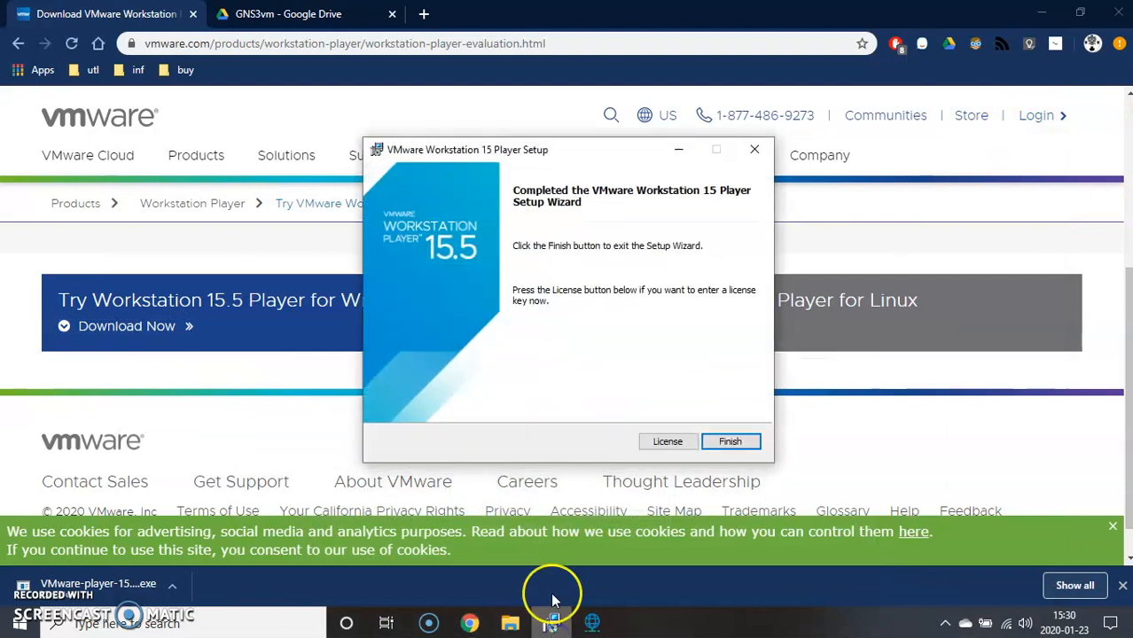
{"action": "left_click", "coordinate": [729, 443]}
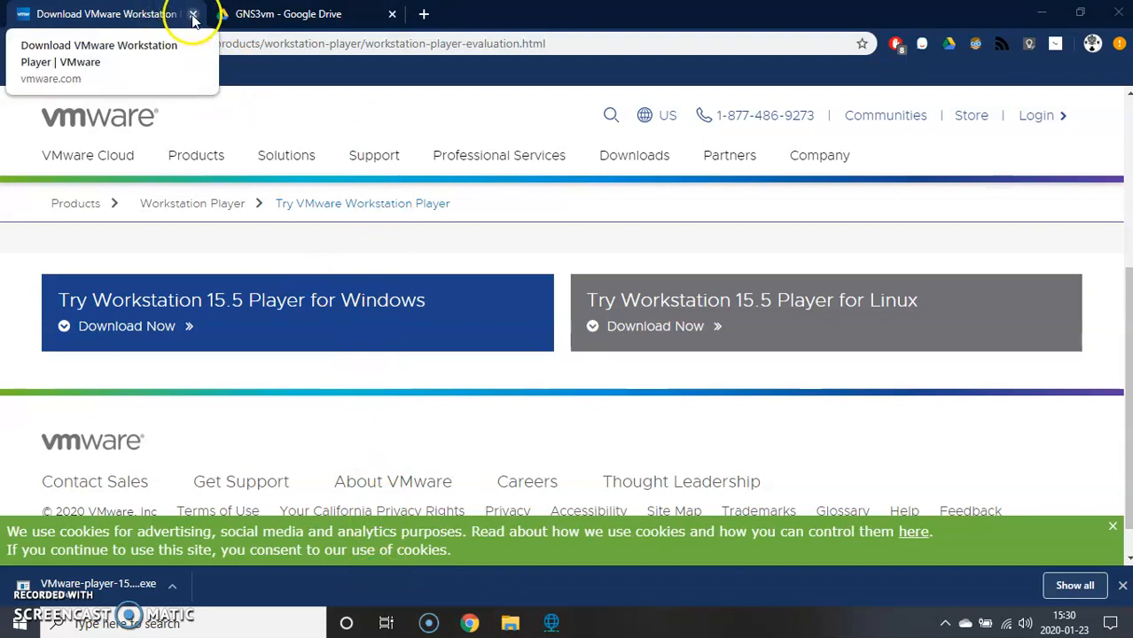
Close the VMware download page and open gns3.com in a new browser tab
{"action": "left_click", "coordinate": [193, 14]}
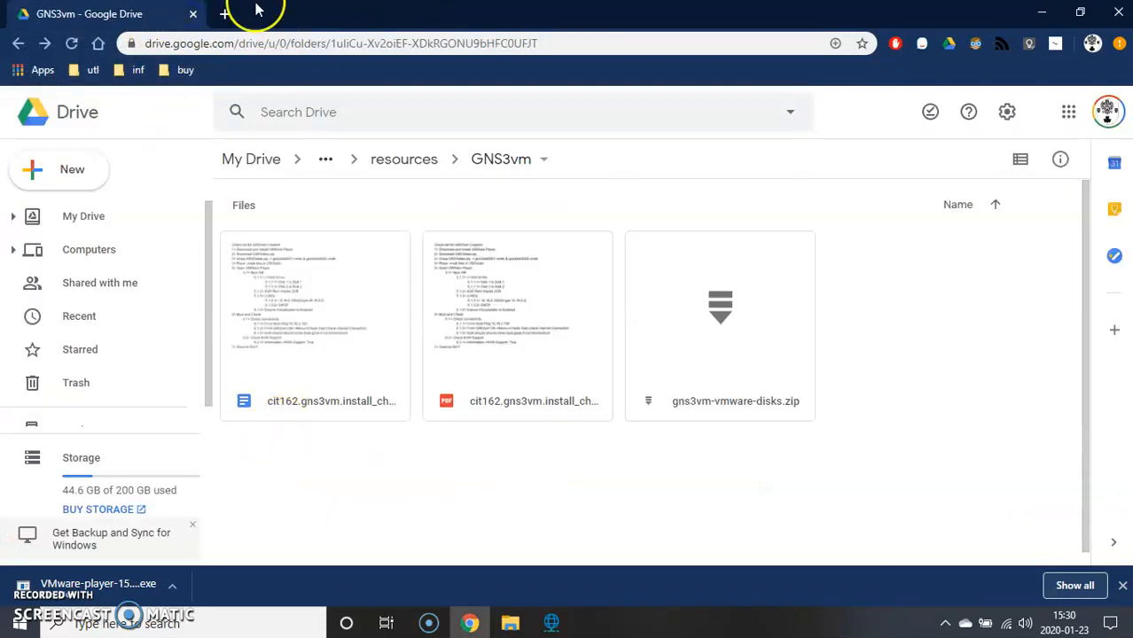
{"action": "left_click", "coordinate": [222, 15]}
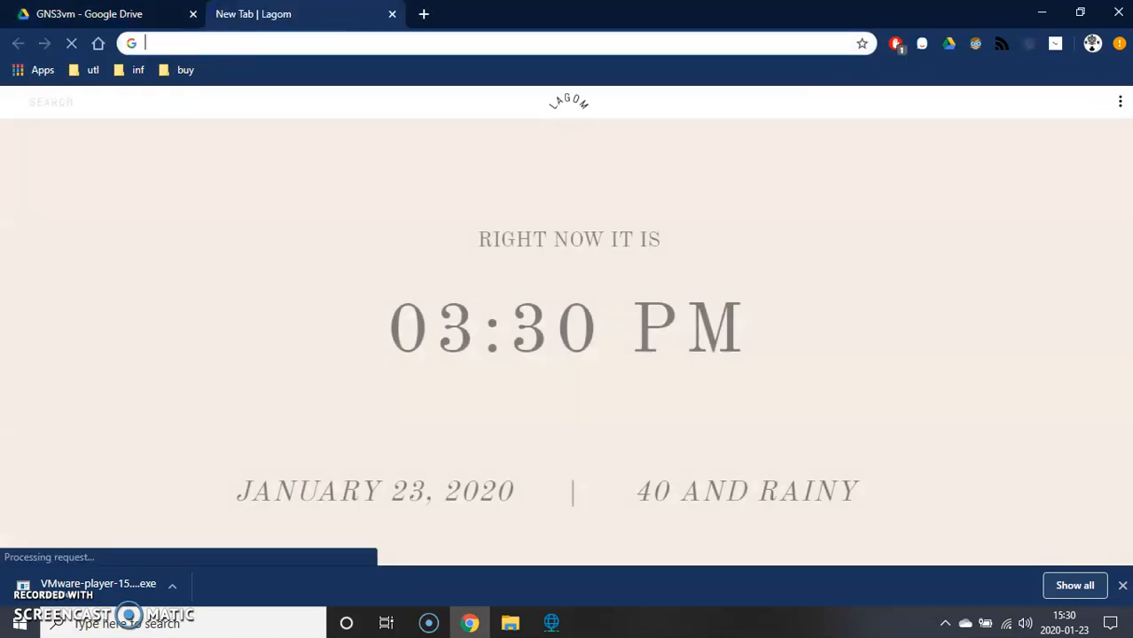
{"action": "type", "text": "gns3"}
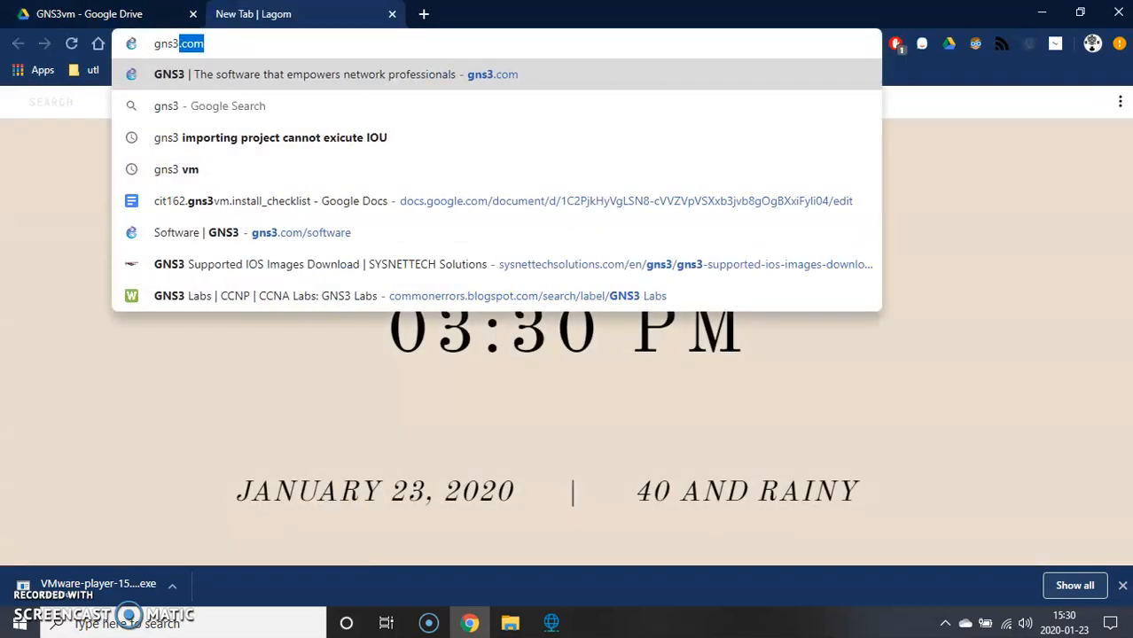
{"action": "type", "text": ".com"}
{"action": "key", "text": "Return"}
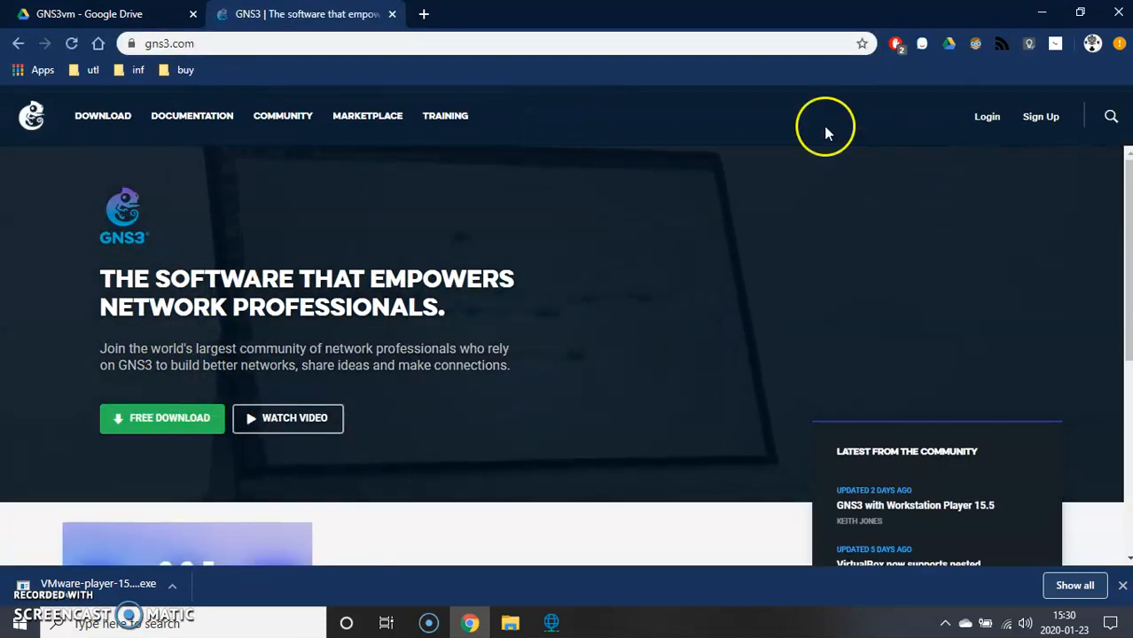
Log in to the GNS3 site with the prefilled credentials, then view and close the GNS3 2.2.5 installer download options
{"action": "left_click", "coordinate": [986, 116]}
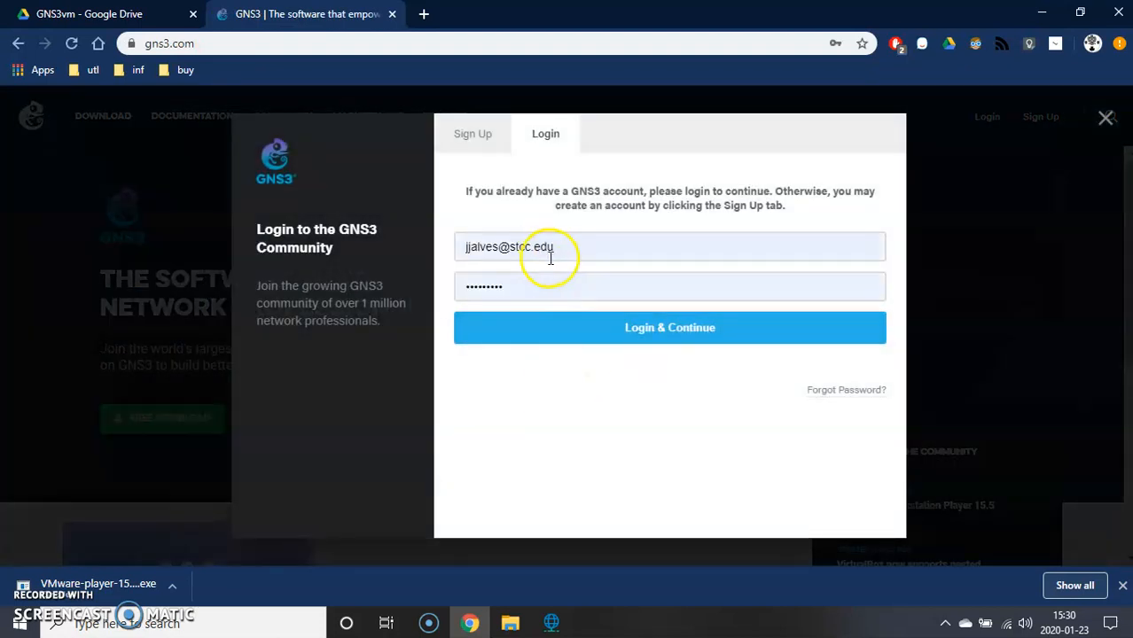
{"action": "left_click", "coordinate": [649, 339]}
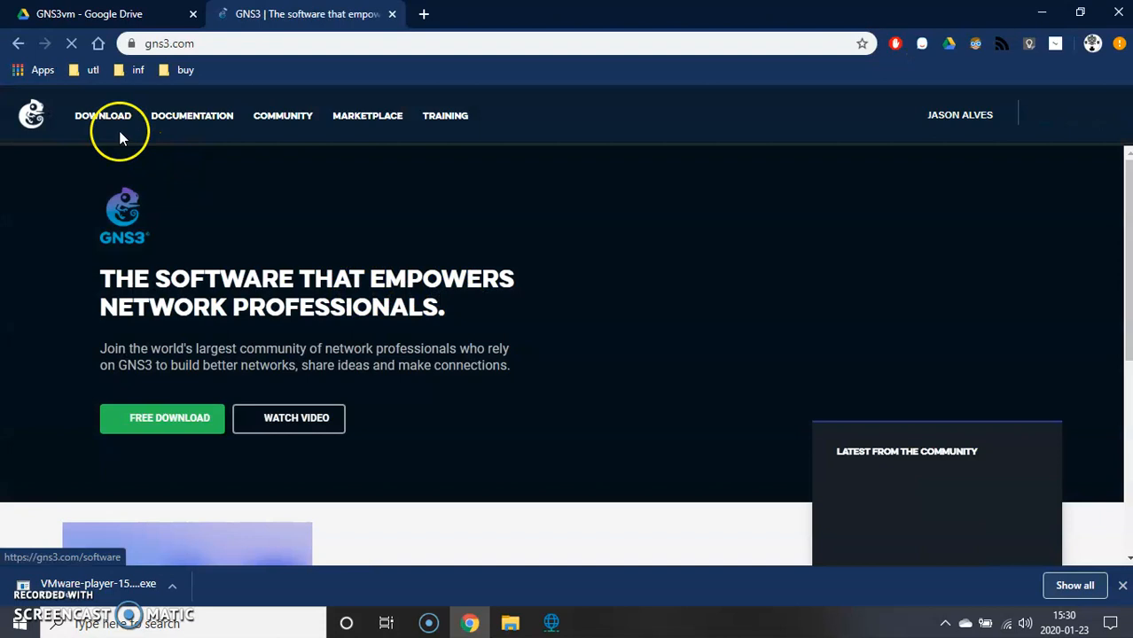
{"action": "left_click", "coordinate": [101, 117]}
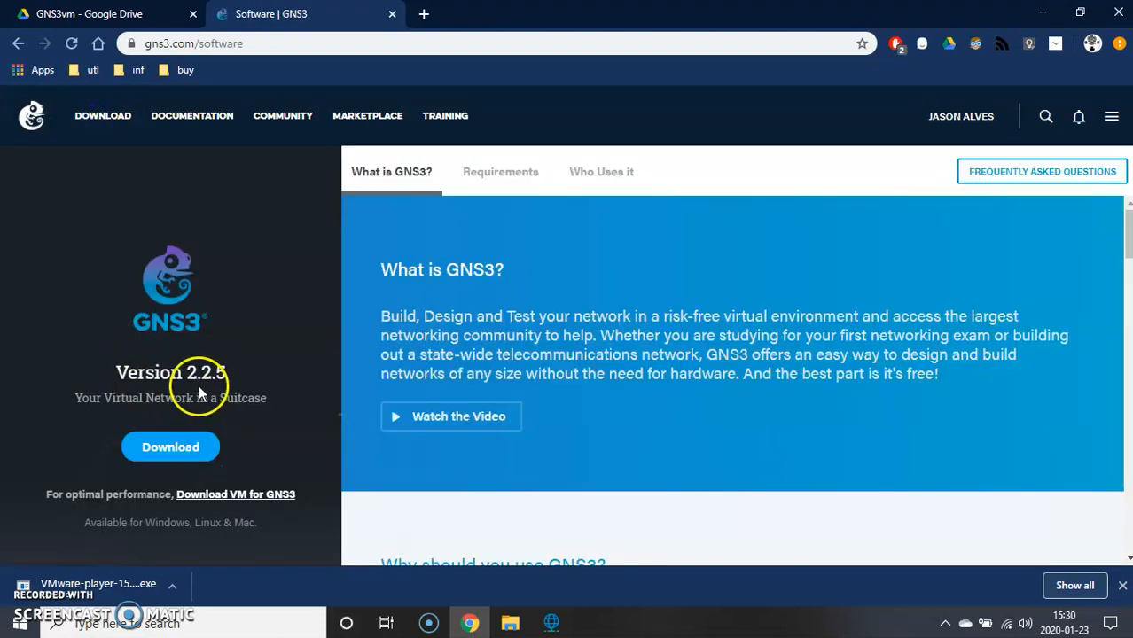
{"action": "left_click", "coordinate": [161, 454]}
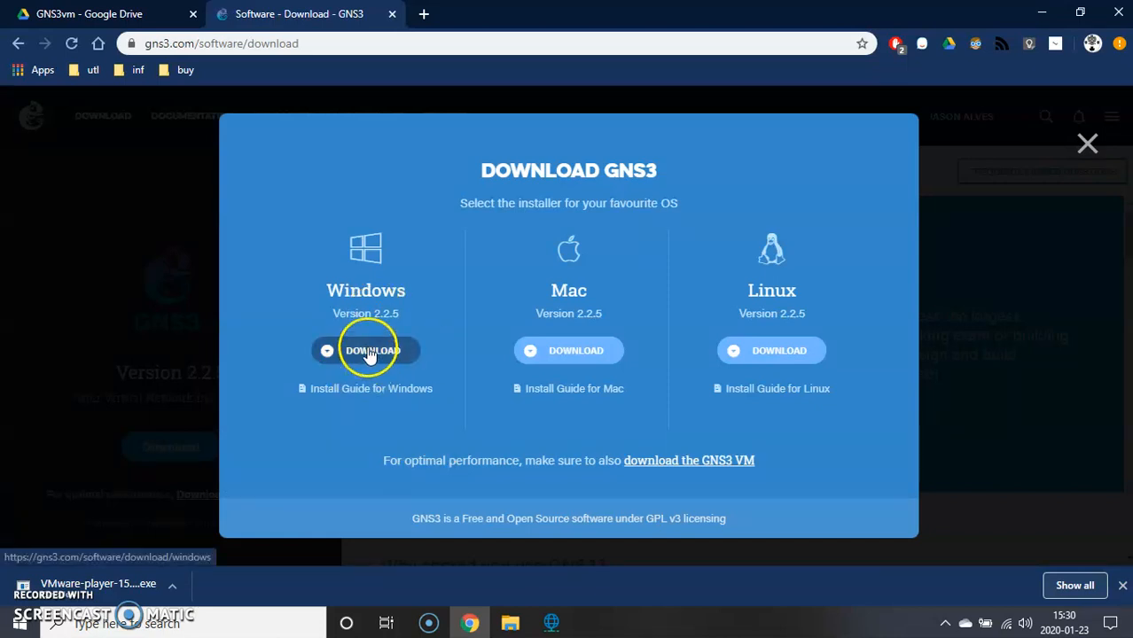
{"action": "left_click", "coordinate": [1092, 144]}
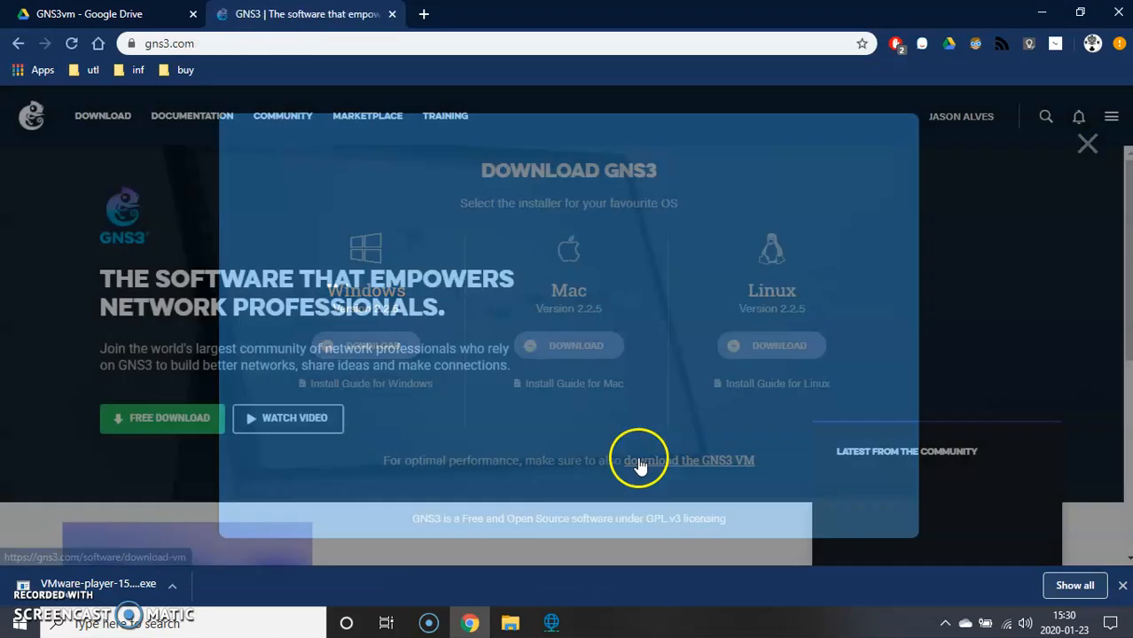
{"action": "left_click", "coordinate": [510, 623]}
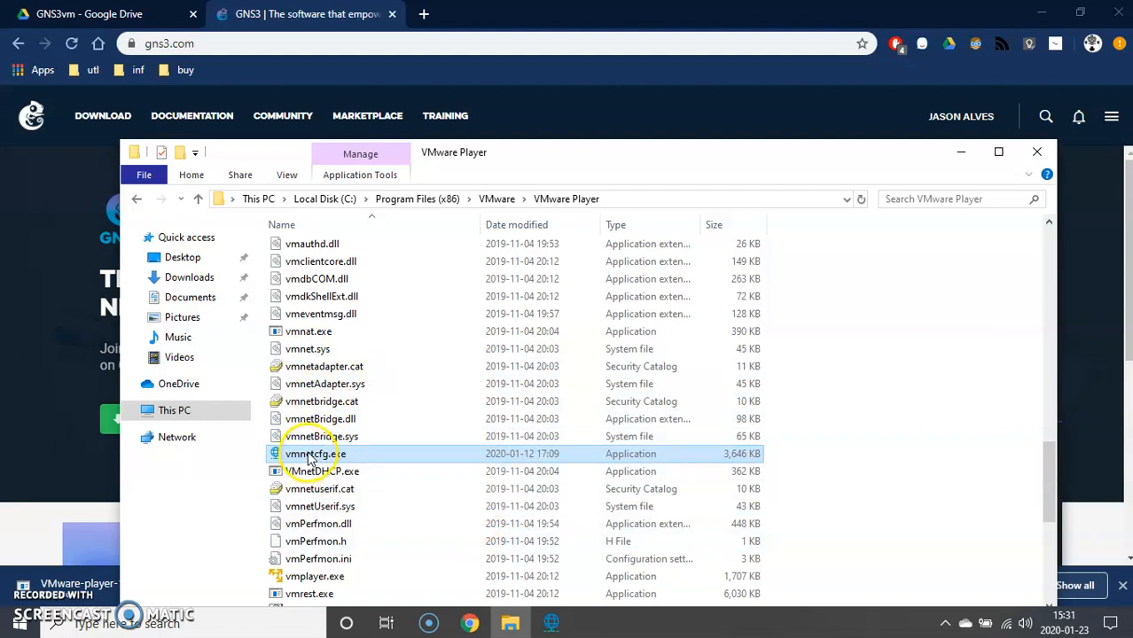
{"action": "left_click", "coordinate": [461, 621]}
{"action": "left_click", "coordinate": [473, 628]}
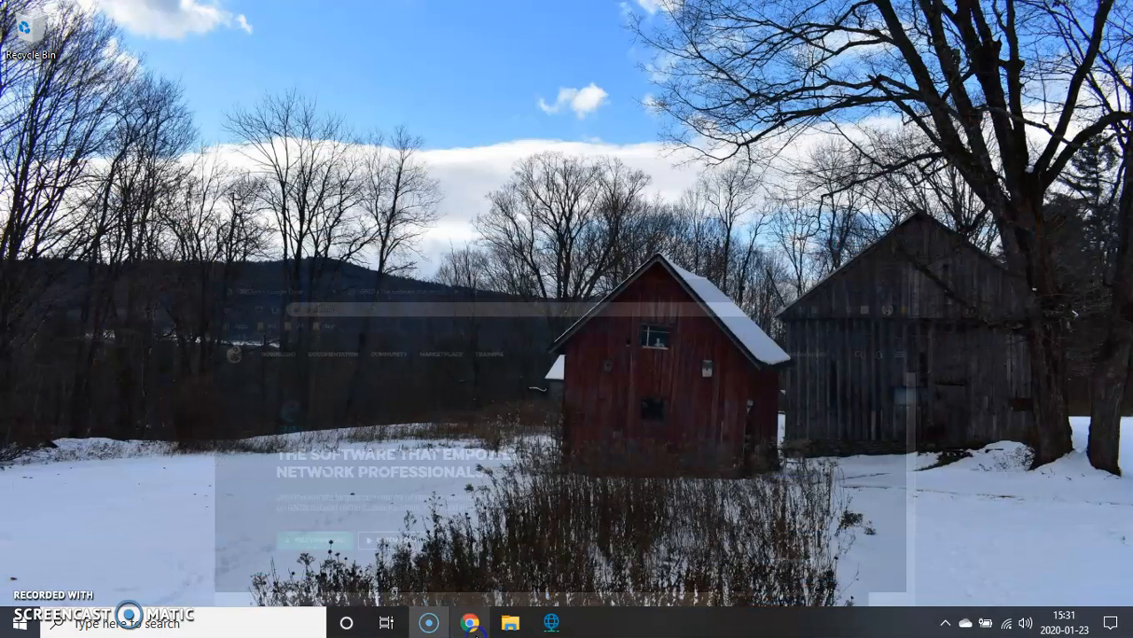
Open the cit162.gns3vm.install_checklist document from the GNS3vm folder in Google Drive and add NAT after DHCP in item 5.1.3.2
{"action": "left_click", "coordinate": [470, 623]}
{"action": "left_click", "coordinate": [143, 15]}
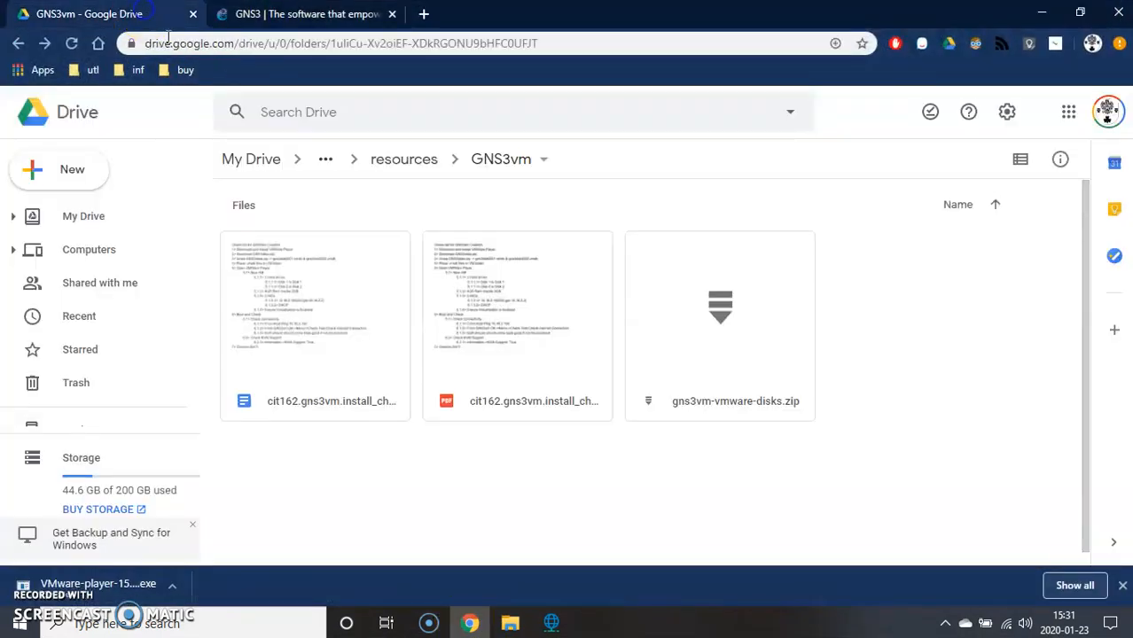
{"action": "left_click", "coordinate": [284, 359]}
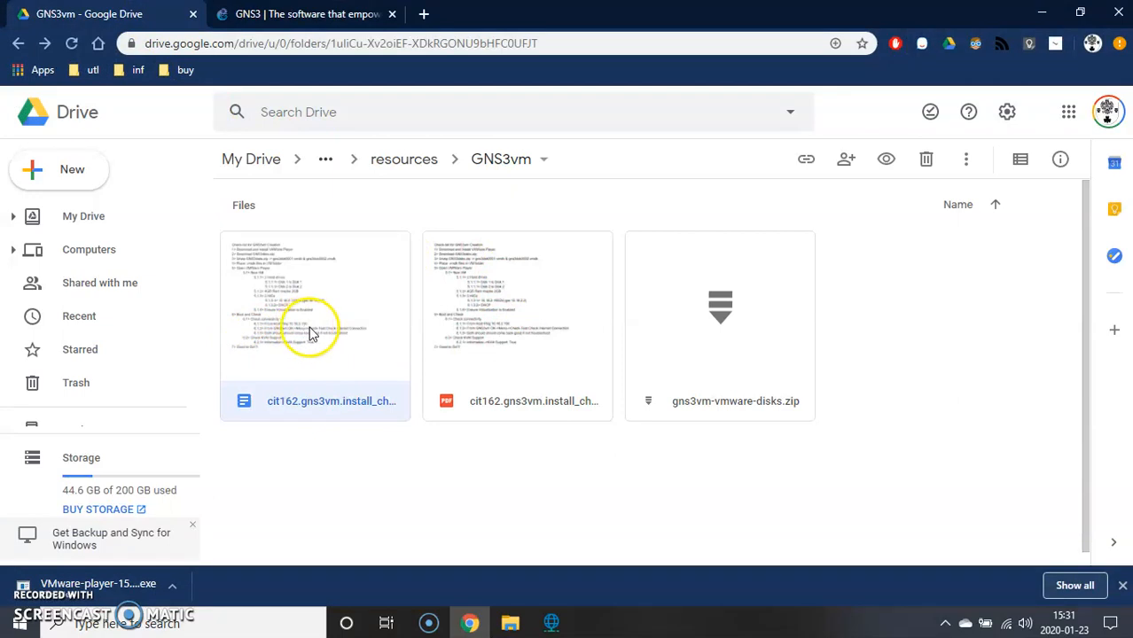
{"action": "double_click", "coordinate": [309, 328]}
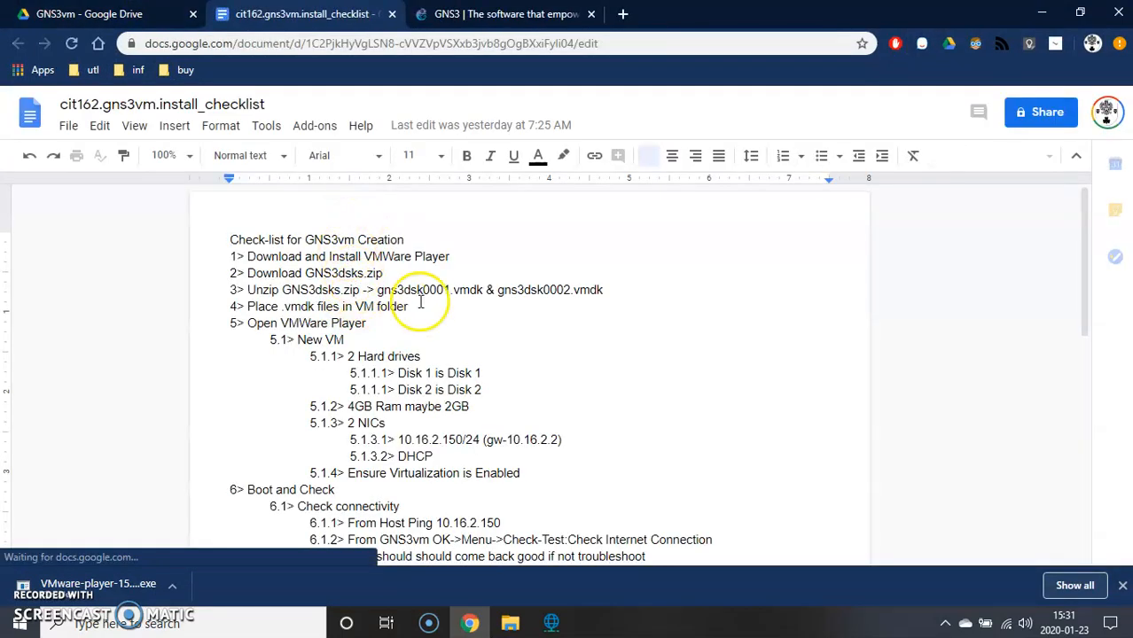
{"action": "scroll", "coordinate": [363, 323], "scroll_direction": "down", "scroll_amount": 5}
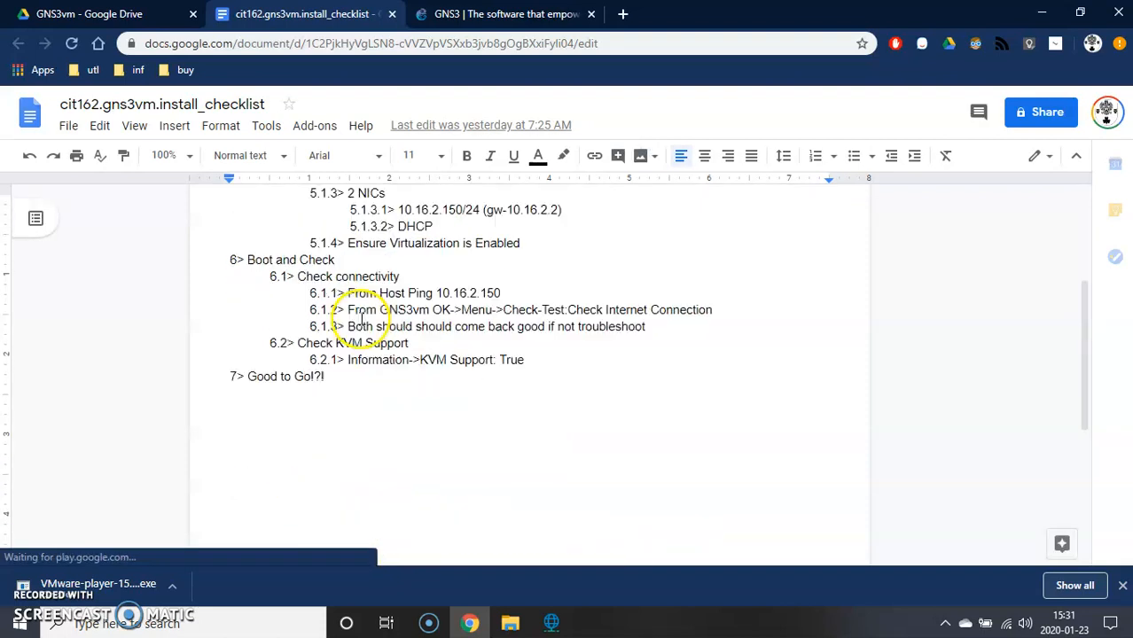
{"action": "scroll", "coordinate": [364, 323], "scroll_direction": "up", "scroll_amount": 5}
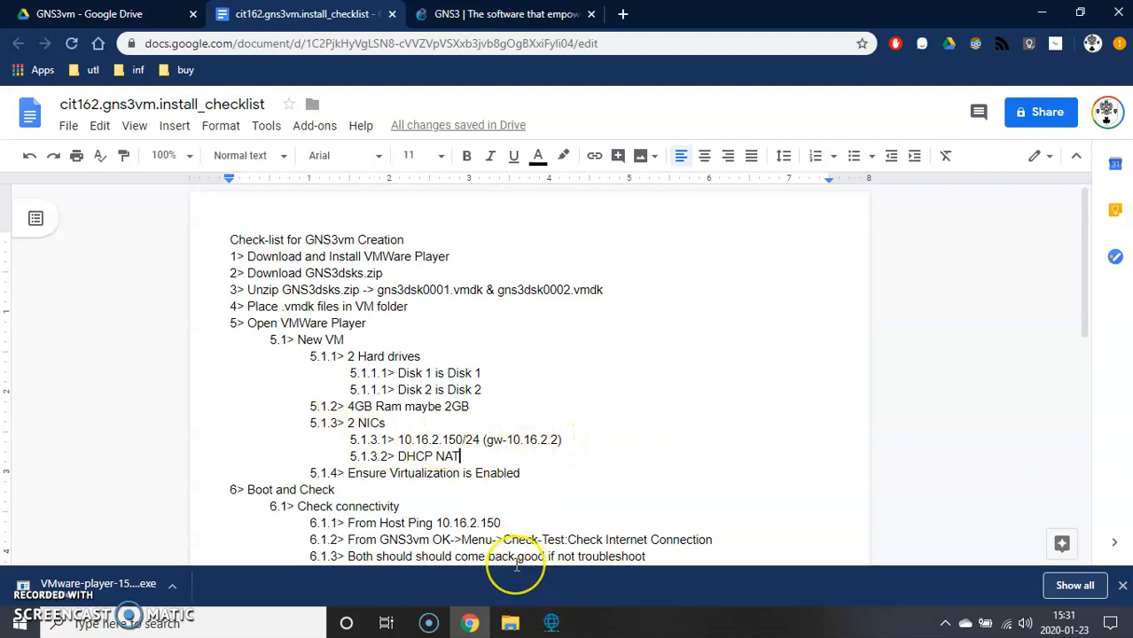
View vmnetcfg.exe in the VMware Player folder, leaving its file name as it is
{"action": "left_click", "coordinate": [557, 625]}
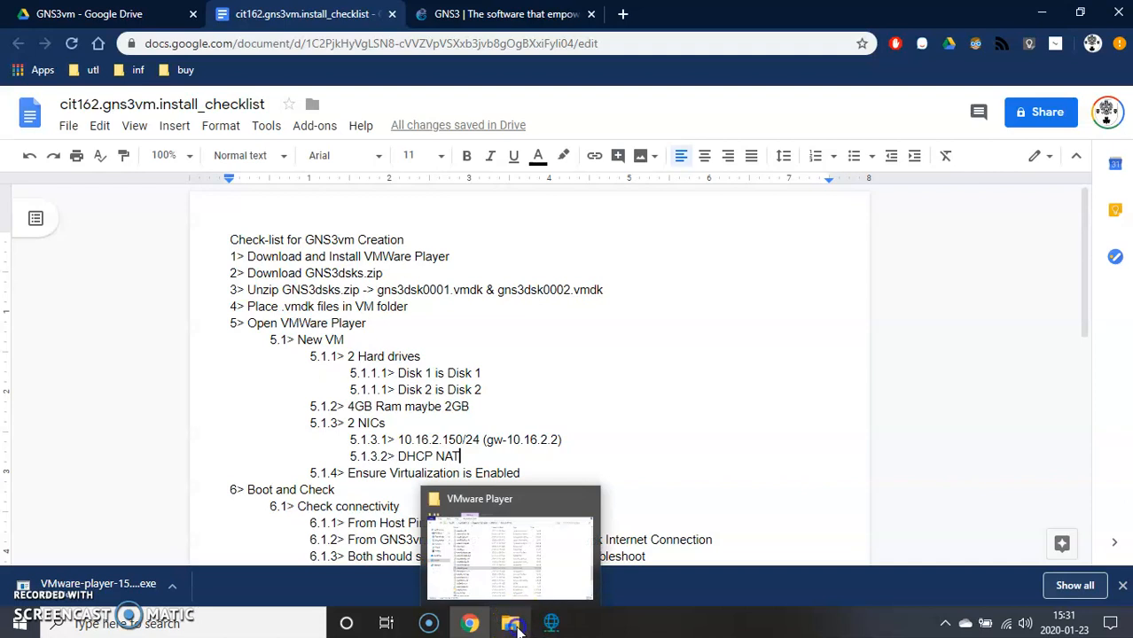
{"action": "left_click", "coordinate": [517, 629]}
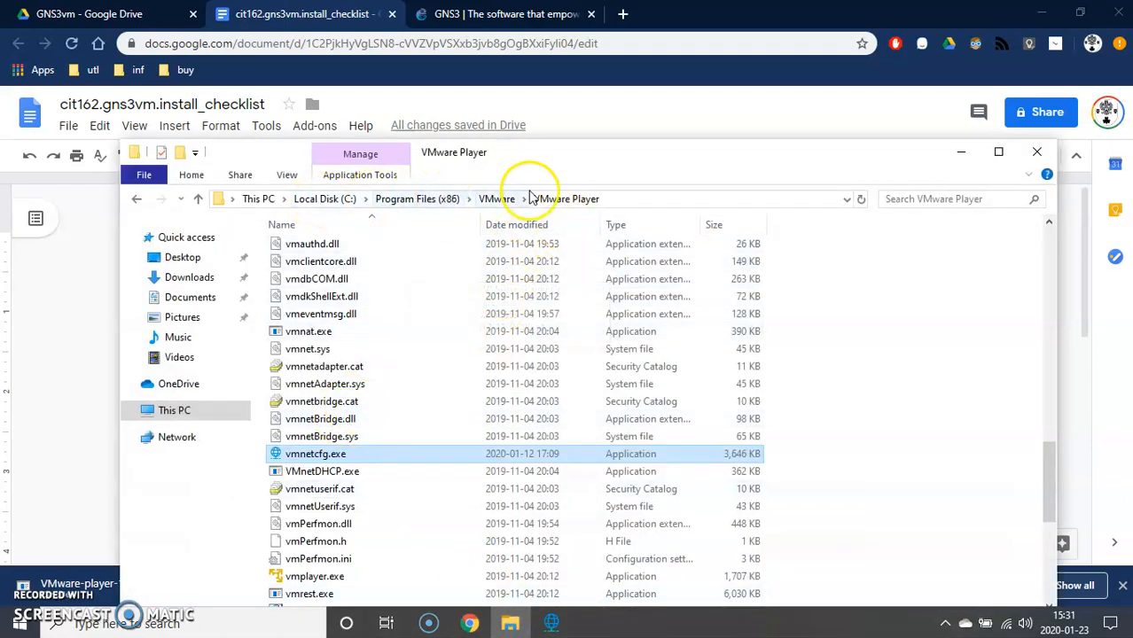
{"action": "left_click", "coordinate": [342, 453]}
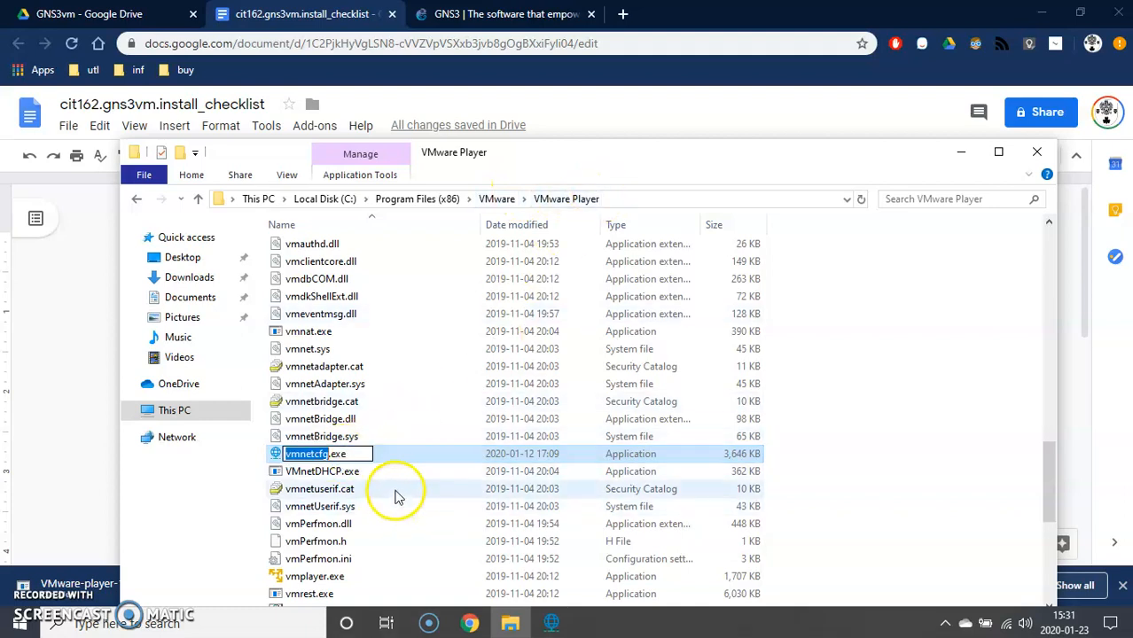
{"action": "left_click", "coordinate": [396, 490]}
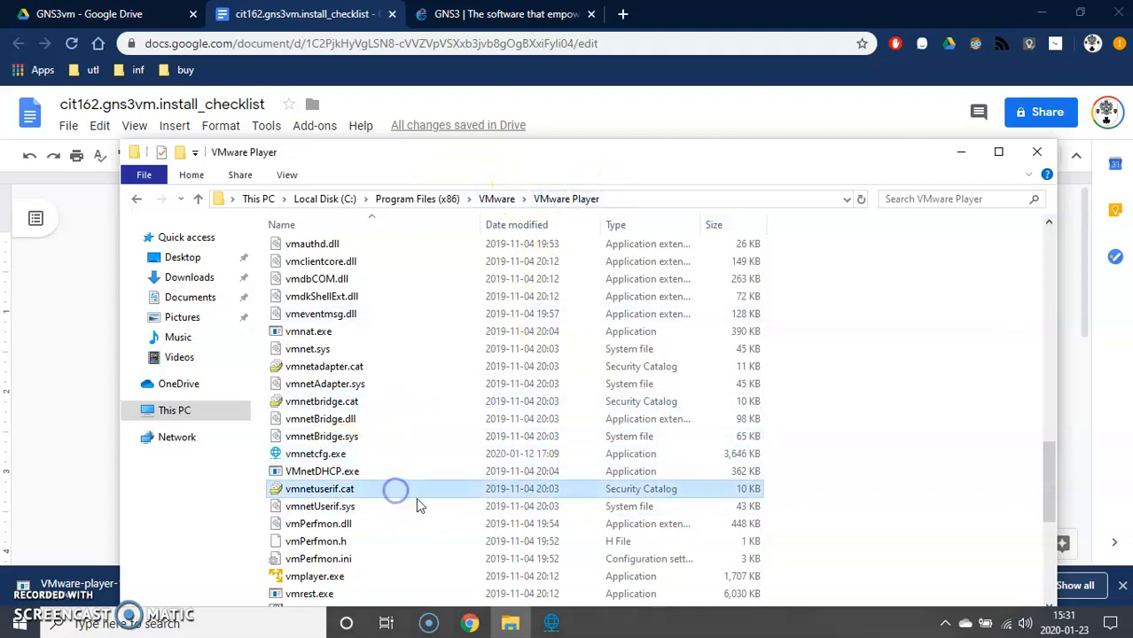
Open the Virtual Network Editor and examine the type, DHCP status and subnet address of VMnet8 and VMnet16
{"action": "left_click", "coordinate": [551, 624]}
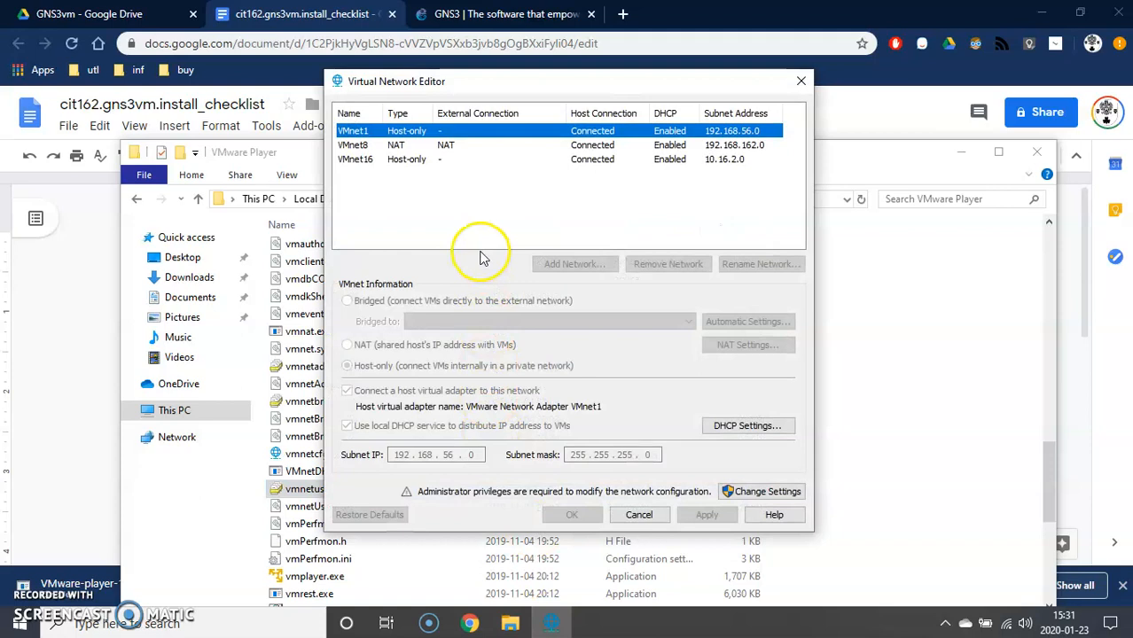
{"action": "left_click", "coordinate": [399, 148]}
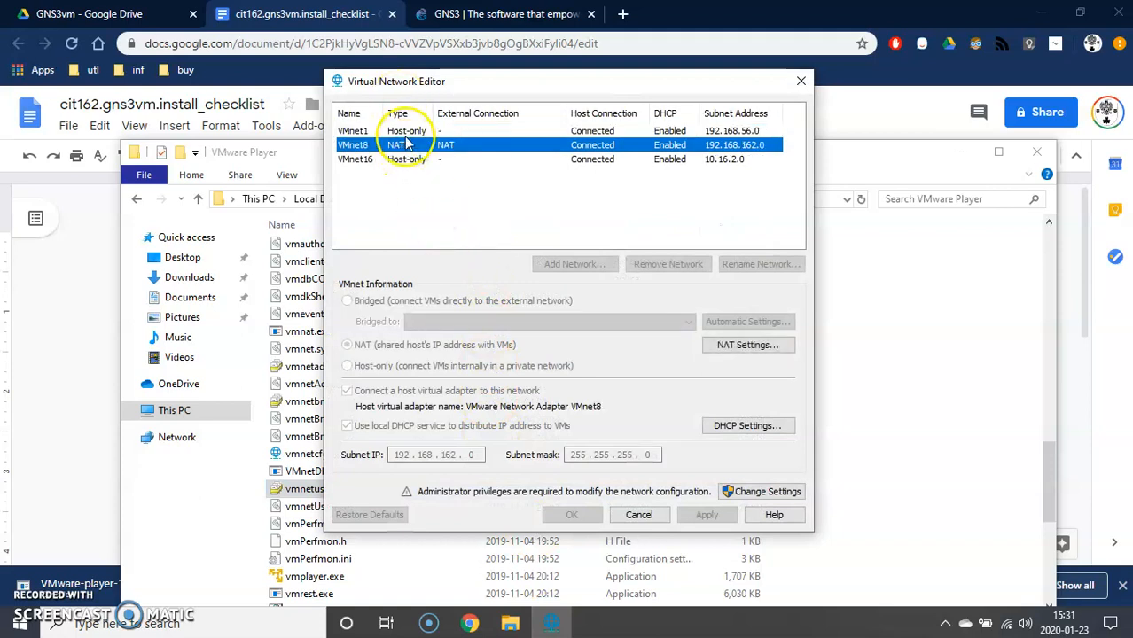
{"action": "left_click", "coordinate": [406, 158]}
{"action": "left_click", "coordinate": [405, 149]}
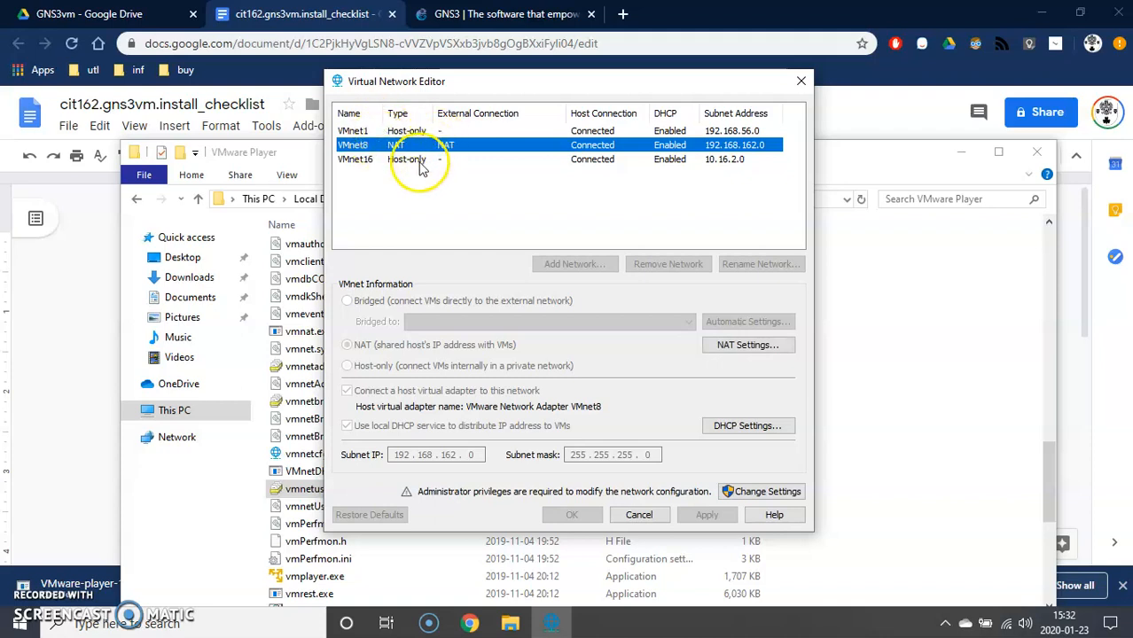
{"action": "left_click", "coordinate": [388, 158]}
{"action": "left_click", "coordinate": [388, 144]}
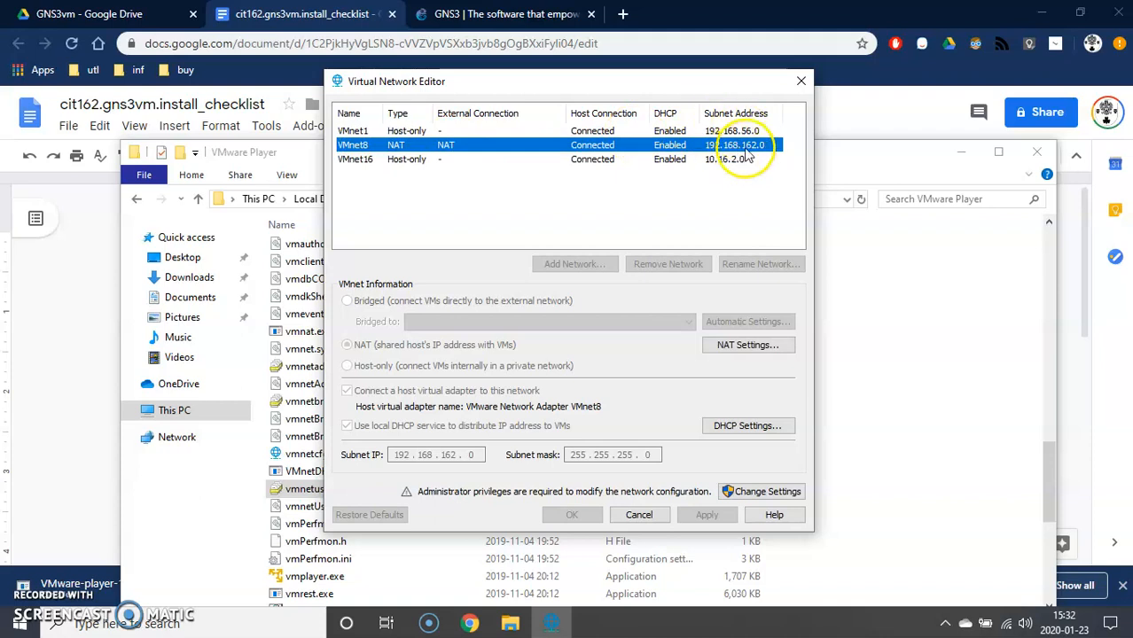
{"action": "left_click", "coordinate": [664, 159]}
{"action": "left_click", "coordinate": [723, 144]}
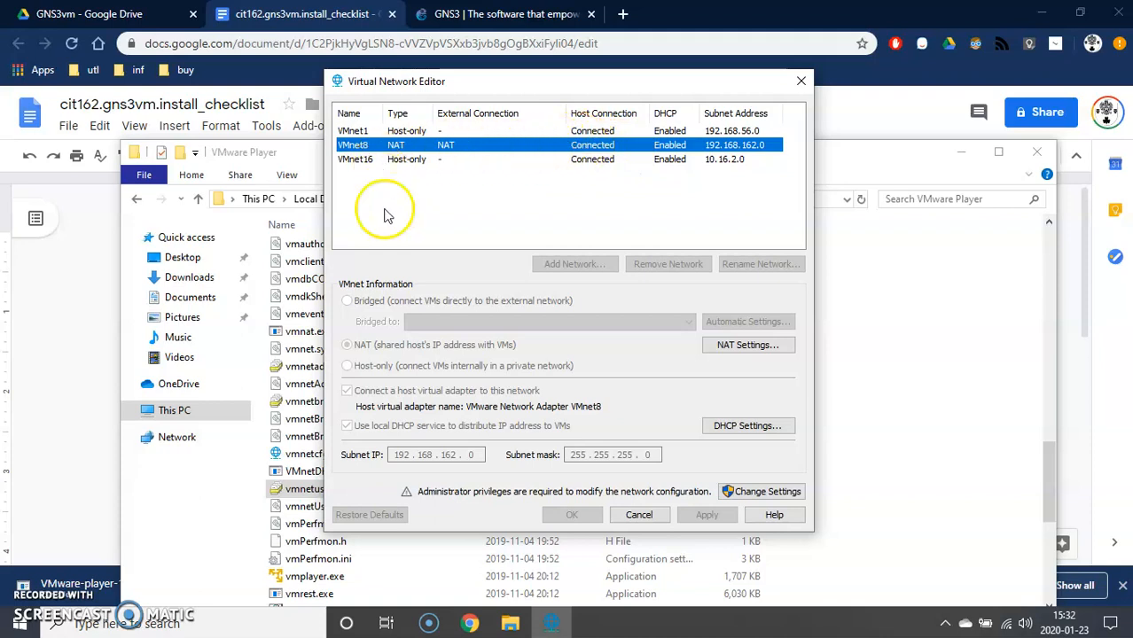
Unlock the Virtual Network Editor with administrator privileges and remove the host-only network VMnet16
{"action": "left_click", "coordinate": [770, 493]}
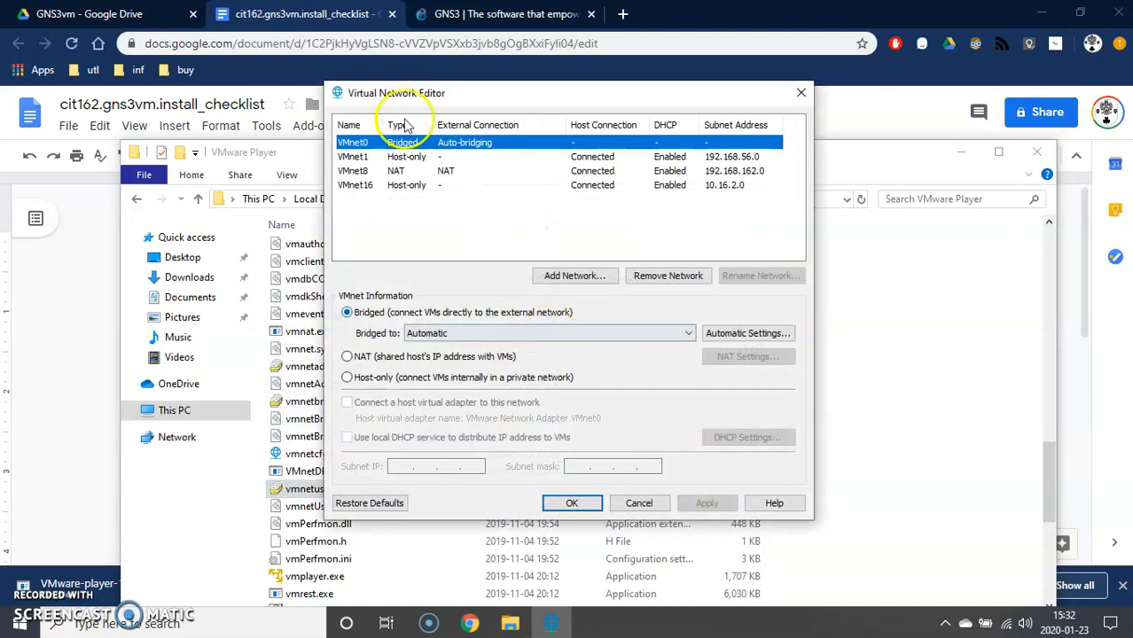
{"action": "left_click", "coordinate": [396, 174]}
{"action": "left_click", "coordinate": [396, 186]}
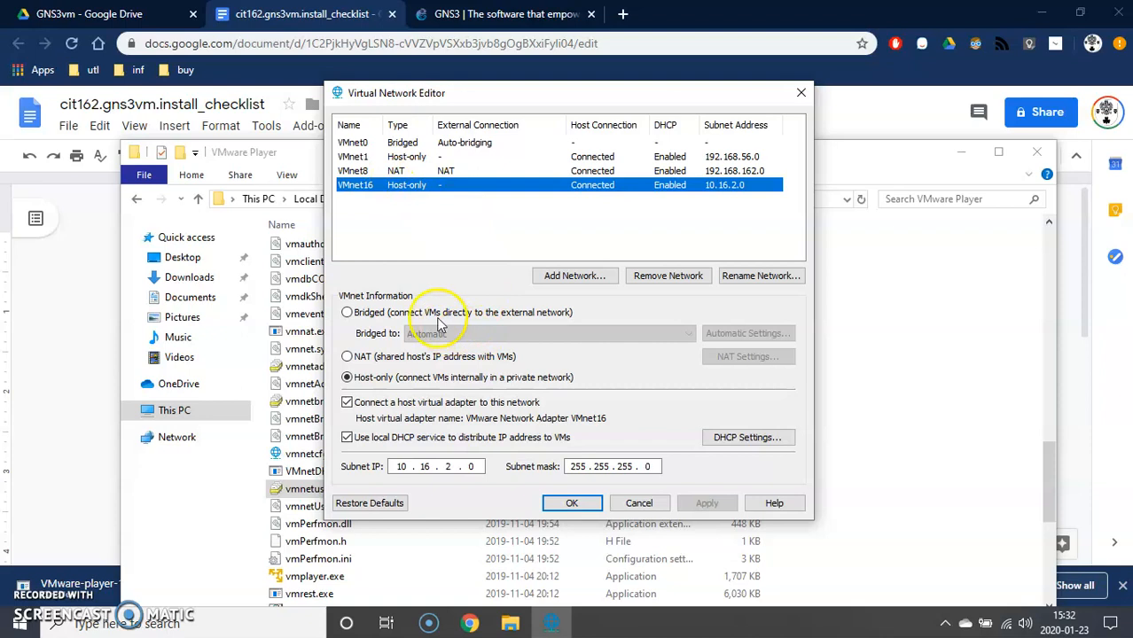
{"action": "left_click", "coordinate": [667, 276]}
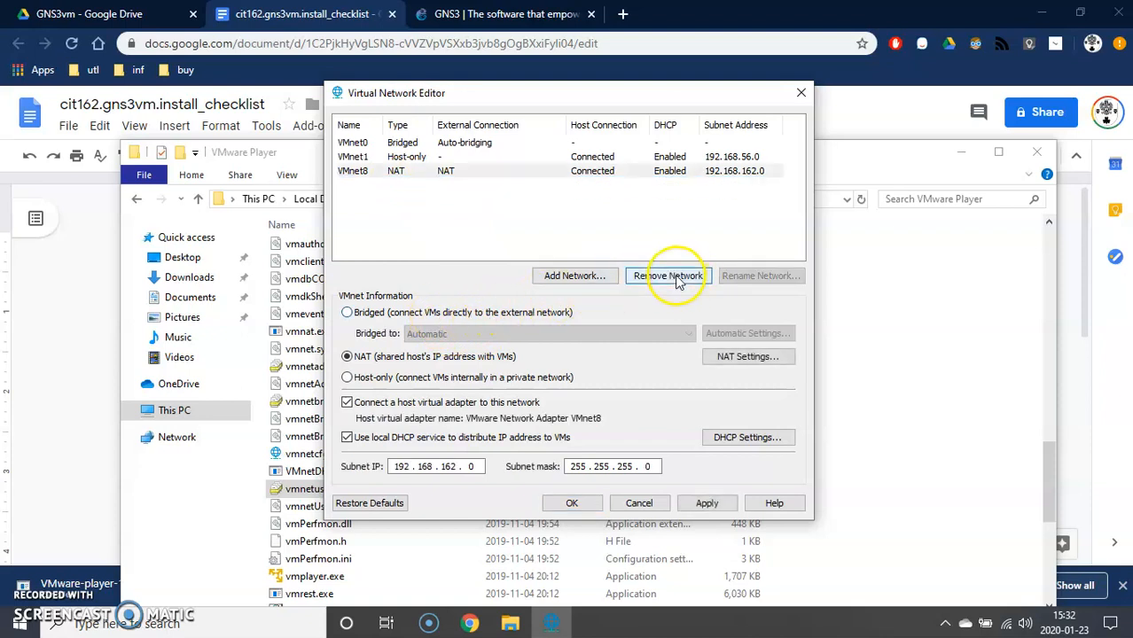
{"action": "left_click", "coordinate": [399, 202]}
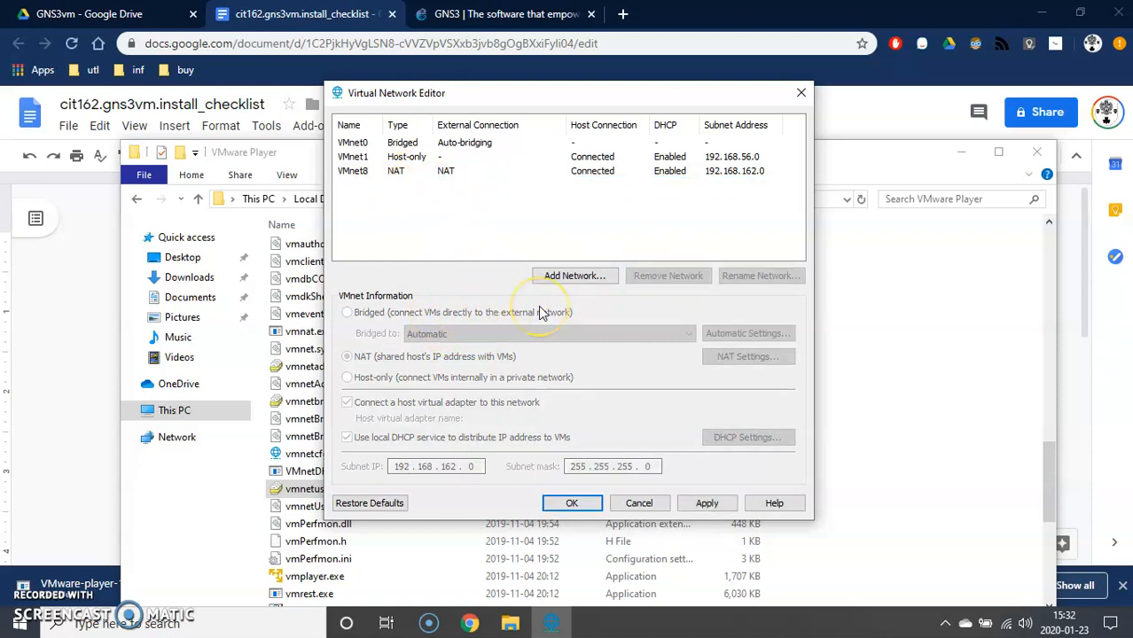
{"action": "left_click", "coordinate": [388, 173]}
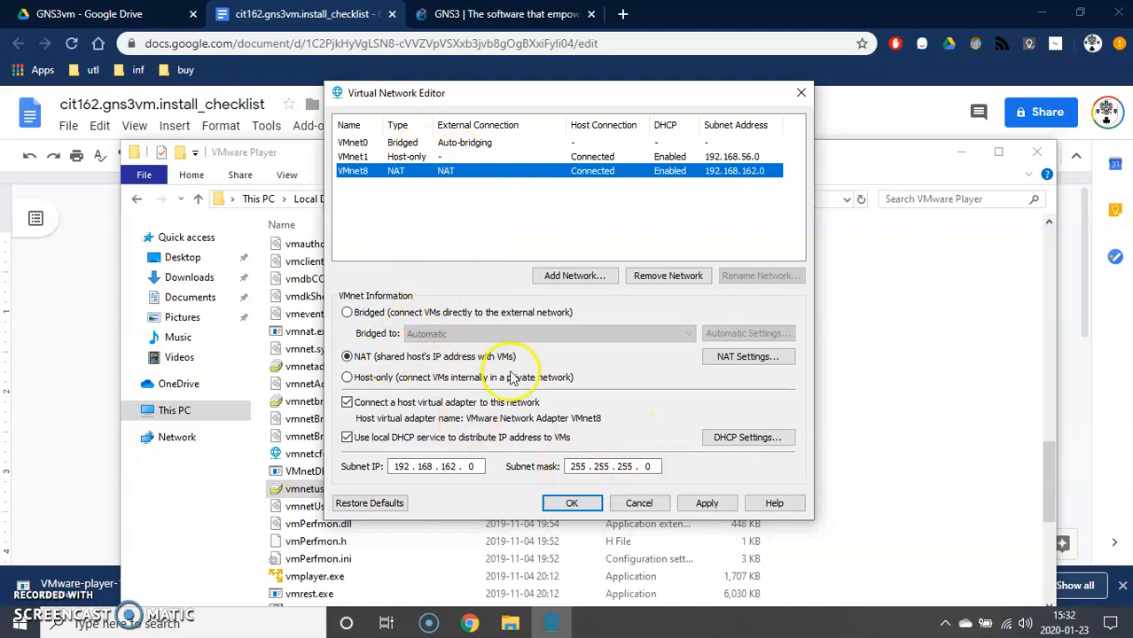
Review the GNS3vm creation checklist and add a virtual network using VMnet16
{"action": "left_click", "coordinate": [578, 276]}
{"action": "left_click", "coordinate": [601, 301]}
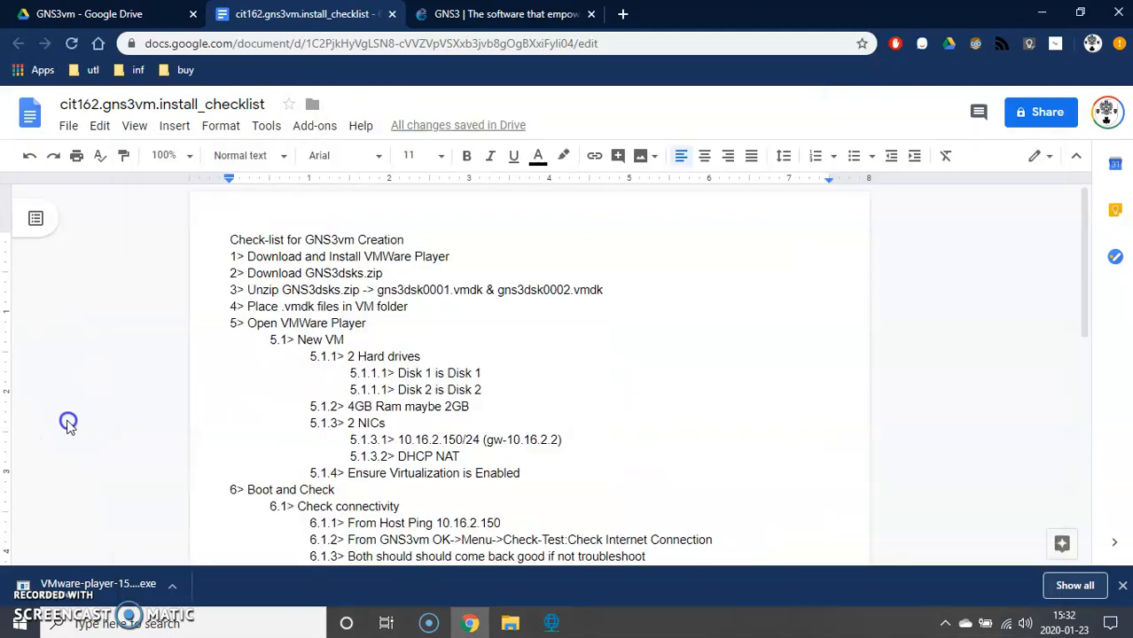
{"action": "left_click", "coordinate": [76, 420]}
{"action": "scroll", "coordinate": [462, 301], "scroll_direction": "down", "scroll_amount": 4}
{"action": "scroll", "coordinate": [425, 266], "scroll_direction": "up", "scroll_amount": 4}
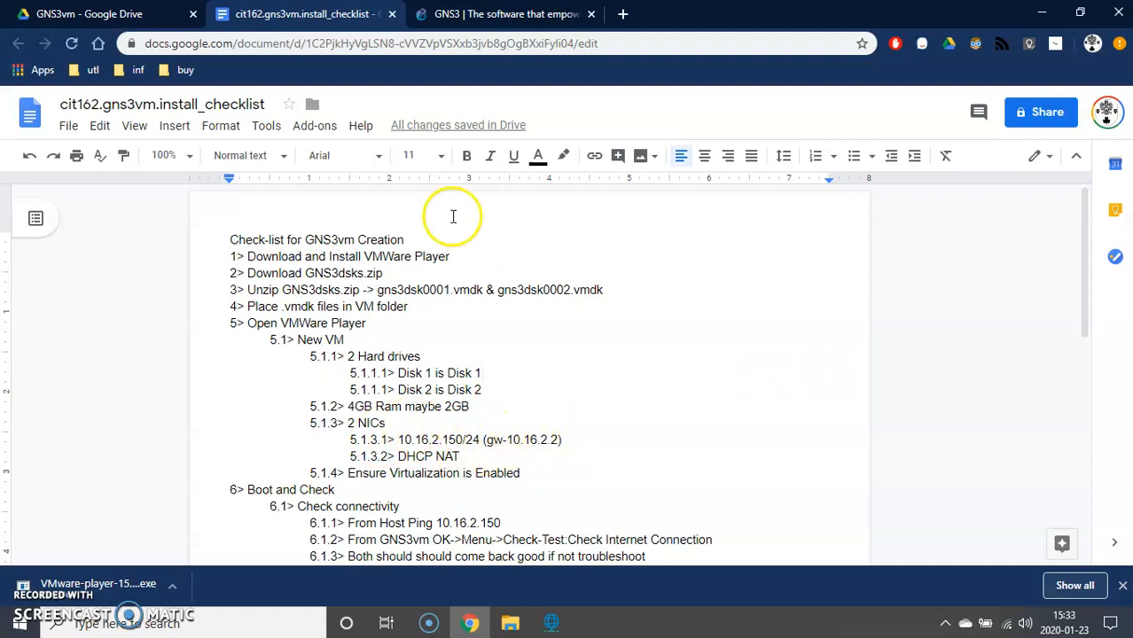
{"action": "left_click", "coordinate": [550, 622]}
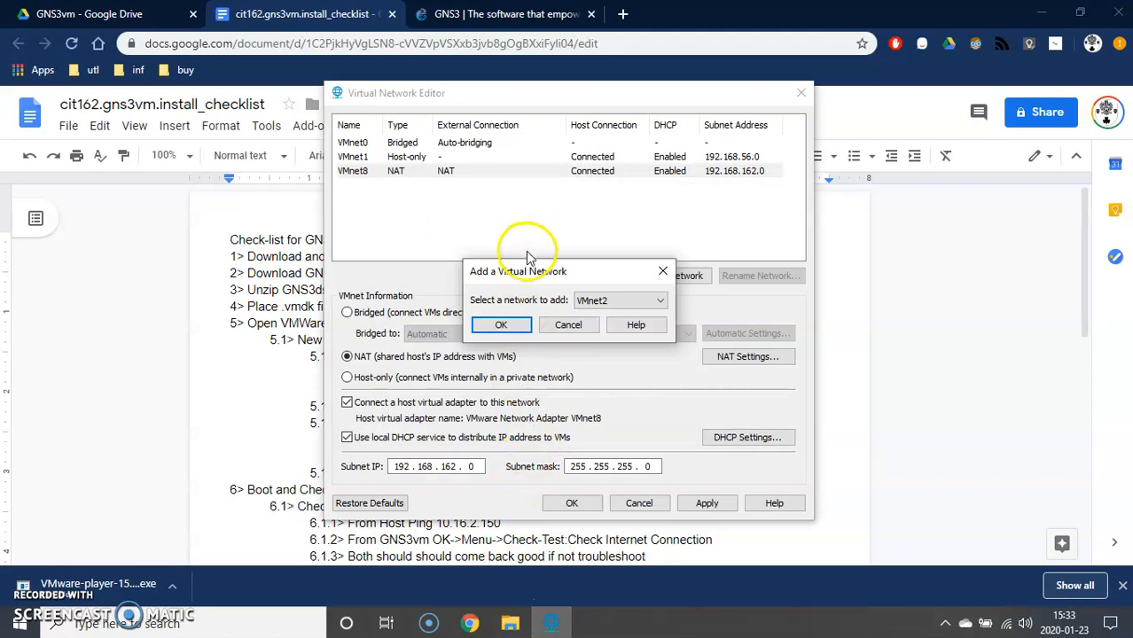
{"action": "left_click", "coordinate": [596, 306]}
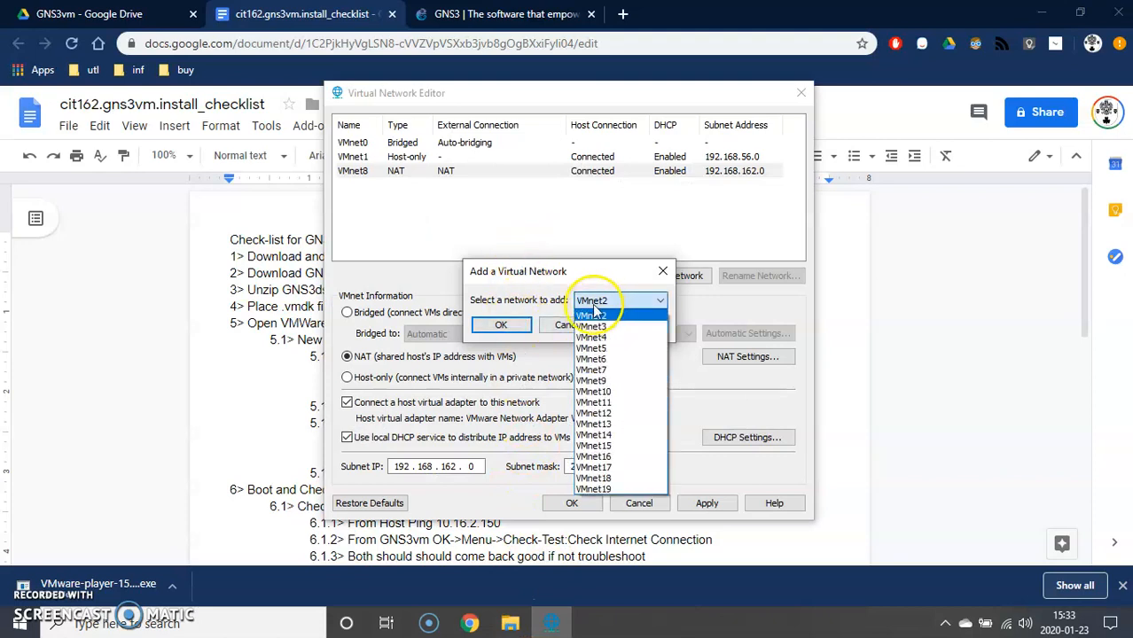
{"action": "left_click", "coordinate": [593, 457]}
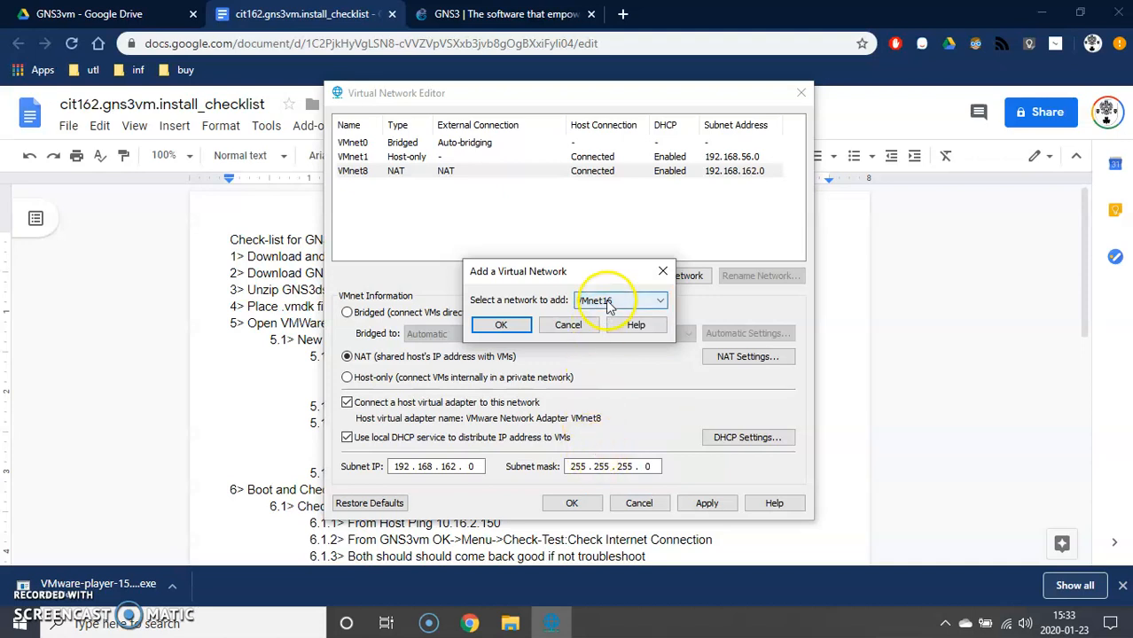
{"action": "left_click", "coordinate": [498, 325]}
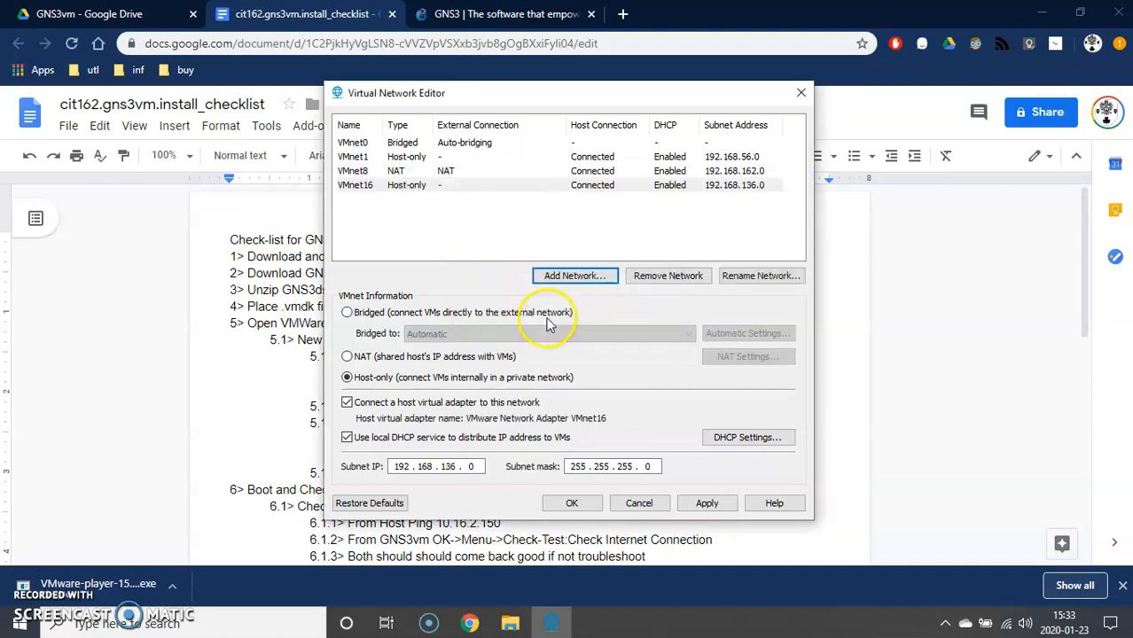
Disable local DHCP on VMnet16, set its subnet IP to 10.16.2.0, apply the changes and close the Virtual Network Editor
{"action": "left_click", "coordinate": [427, 187]}
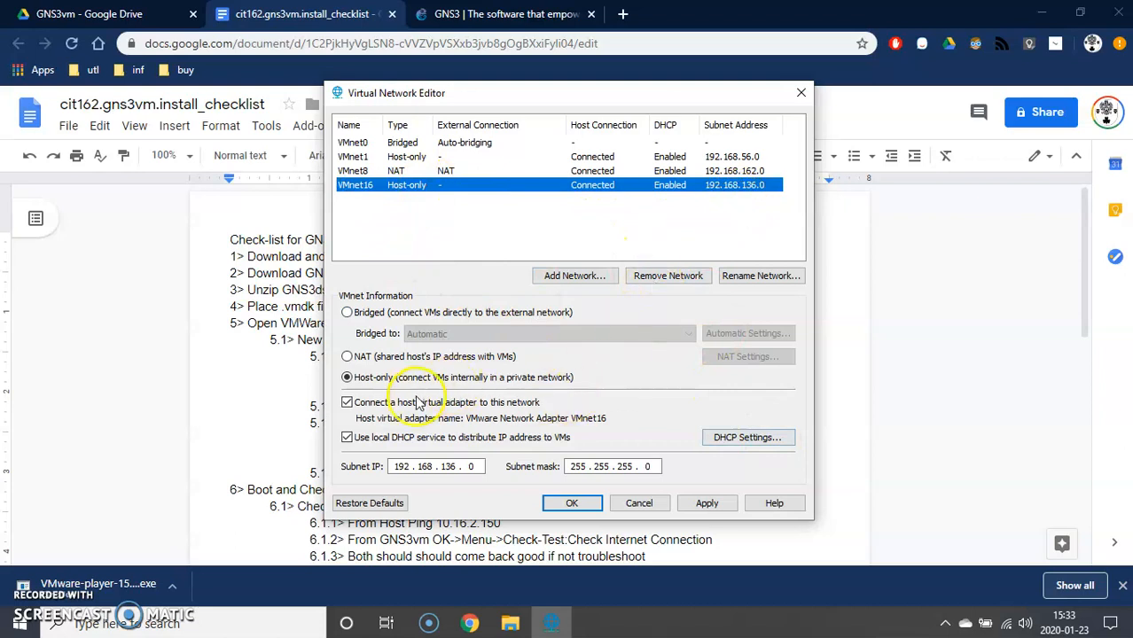
{"action": "left_click", "coordinate": [346, 437]}
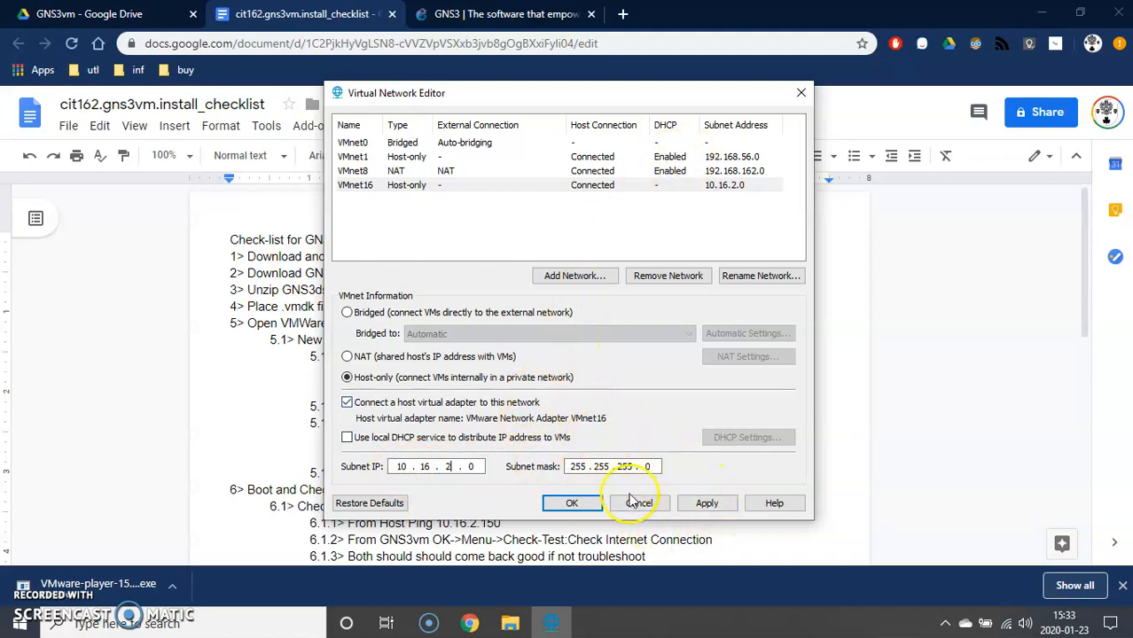
{"action": "left_click", "coordinate": [707, 504]}
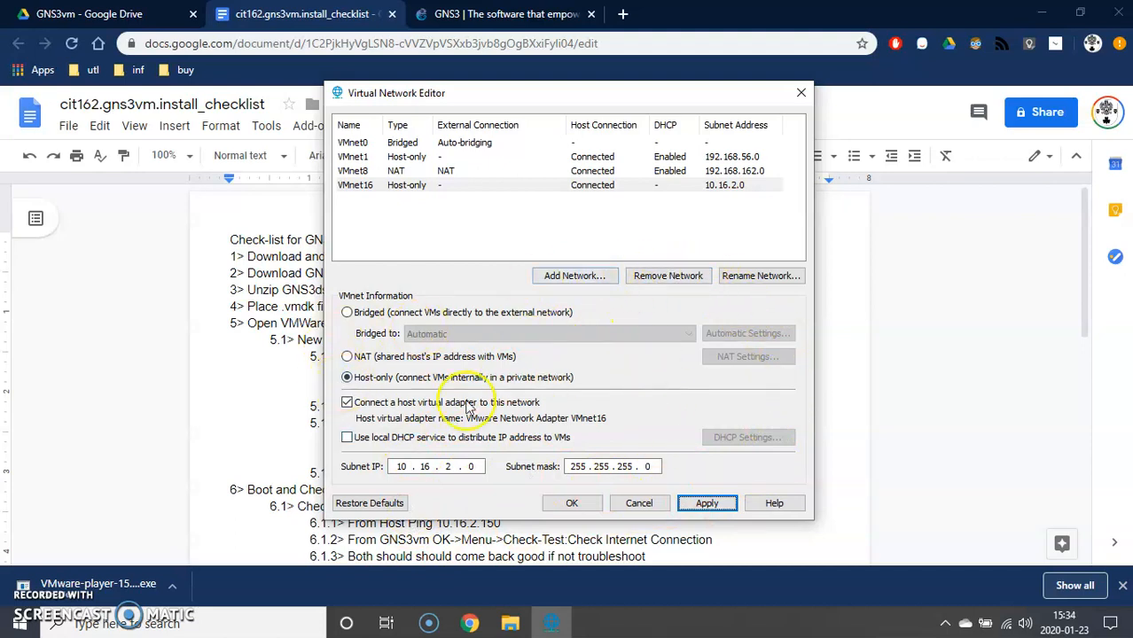
{"action": "left_click", "coordinate": [707, 505]}
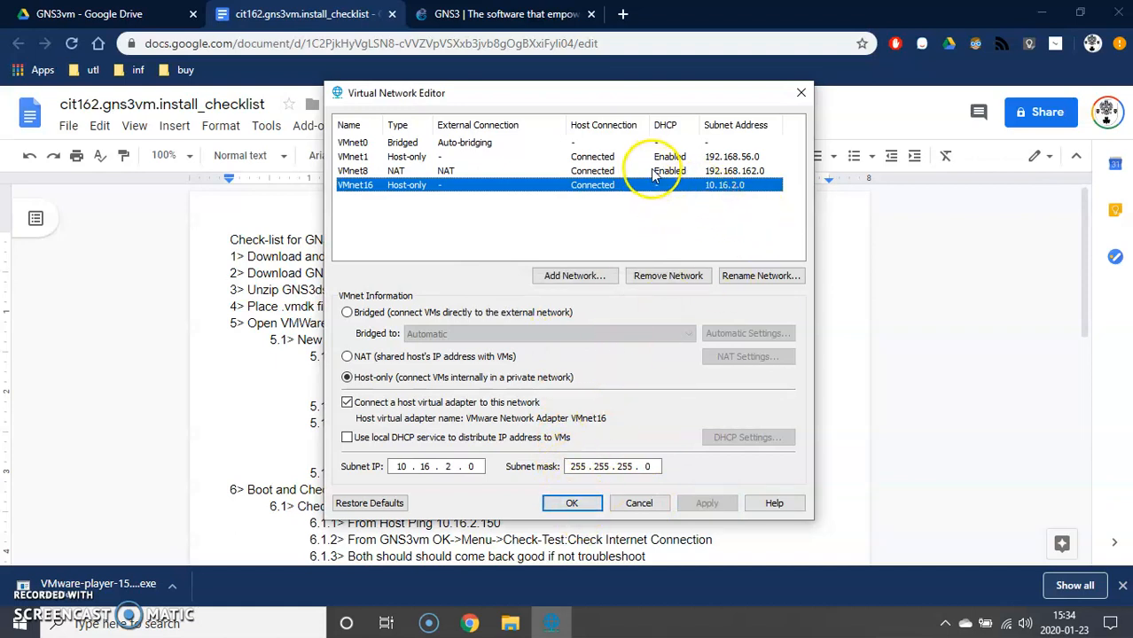
{"action": "left_click", "coordinate": [483, 170]}
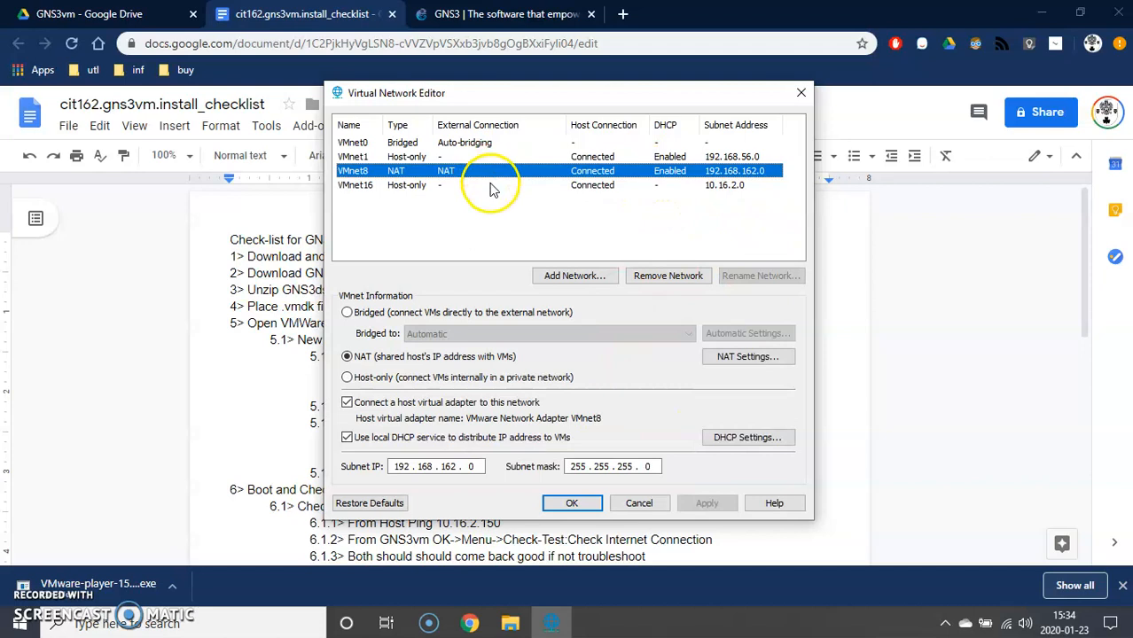
{"action": "left_click", "coordinate": [592, 509]}
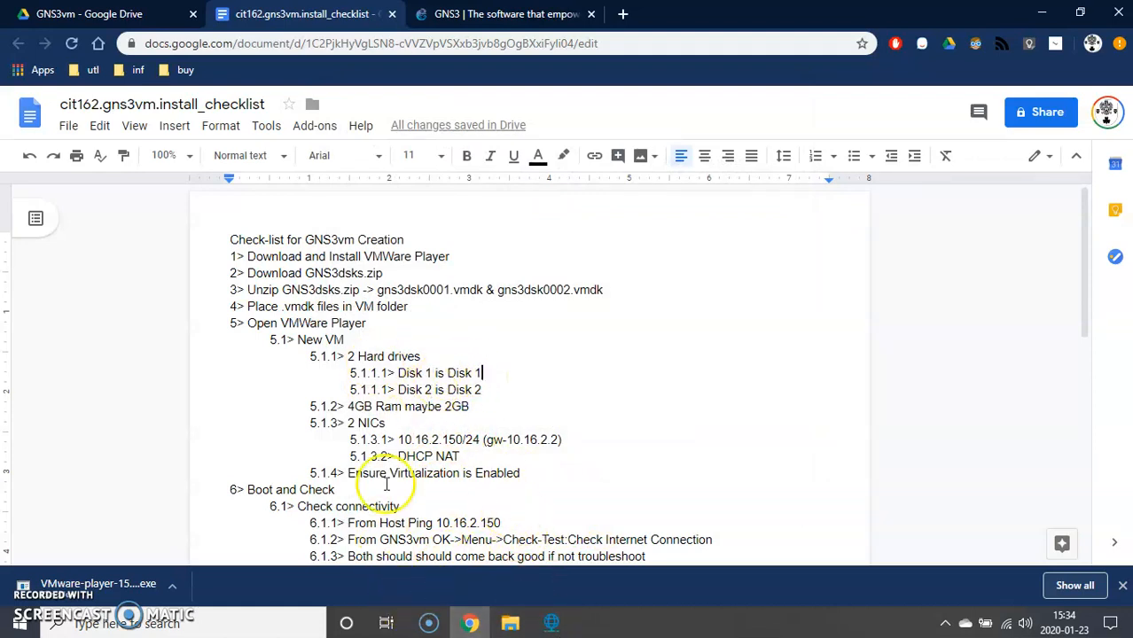
Open the Downloads folder in File Explorer and look over the GNS3 installer, GNS3 VM.ova and gns3vm-vmware-disks.zip
{"action": "left_click", "coordinate": [512, 624]}
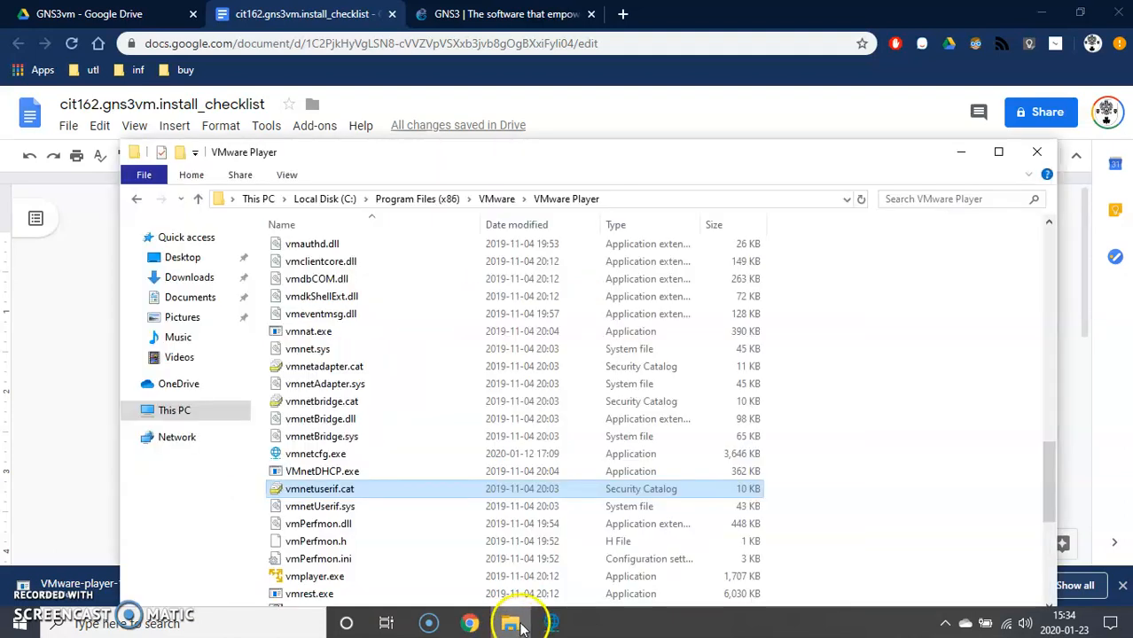
{"action": "left_click", "coordinate": [190, 278]}
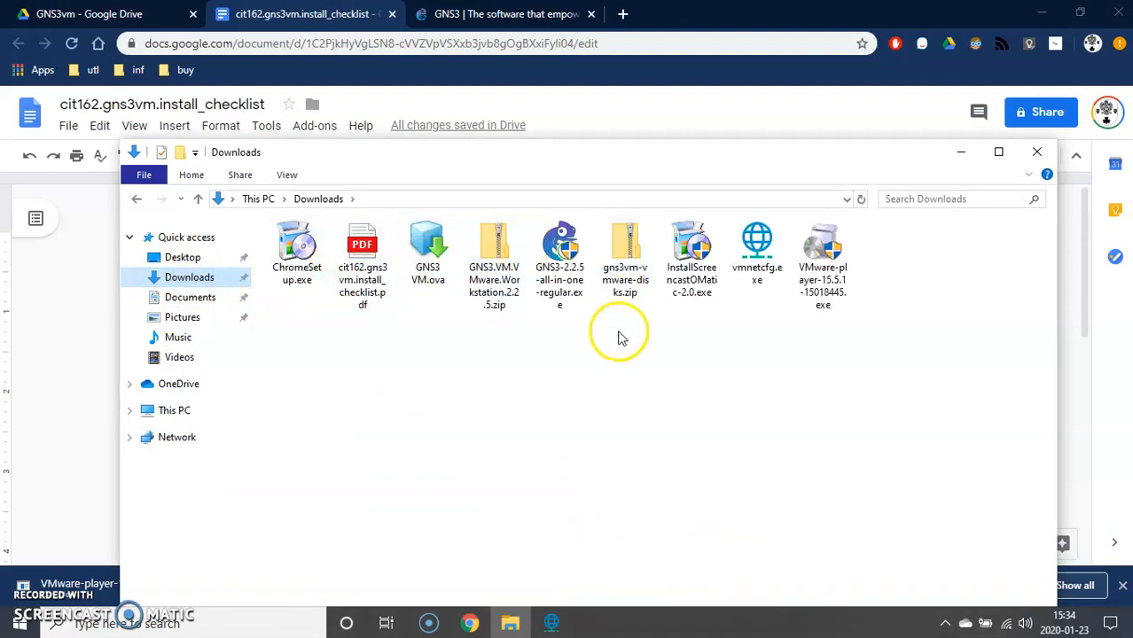
{"action": "left_click", "coordinate": [555, 269]}
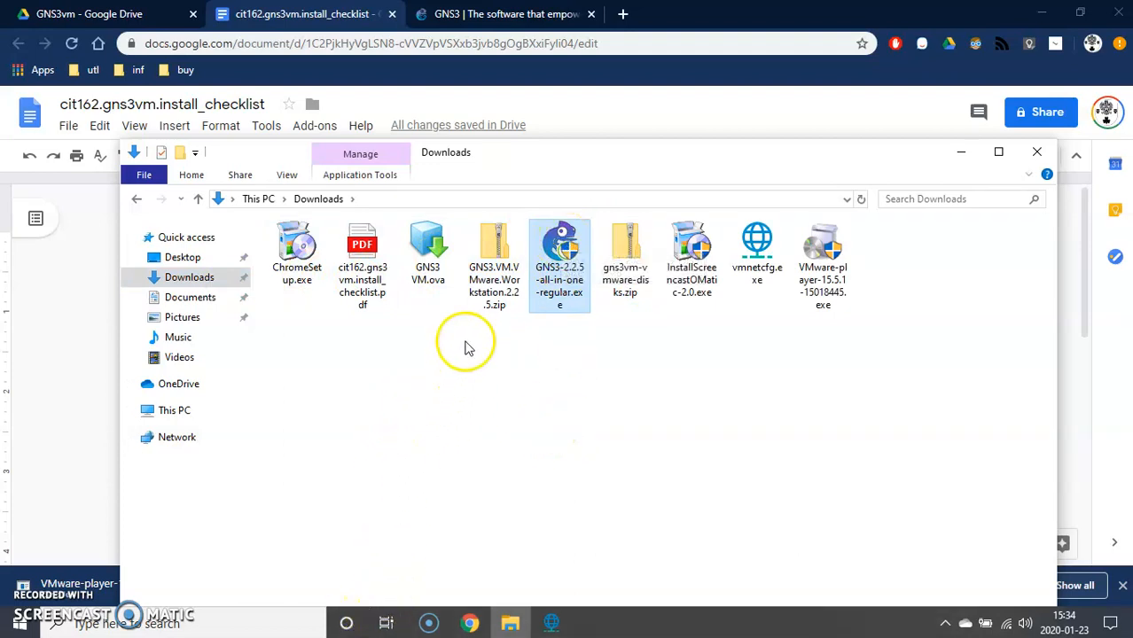
{"action": "left_click", "coordinate": [428, 253]}
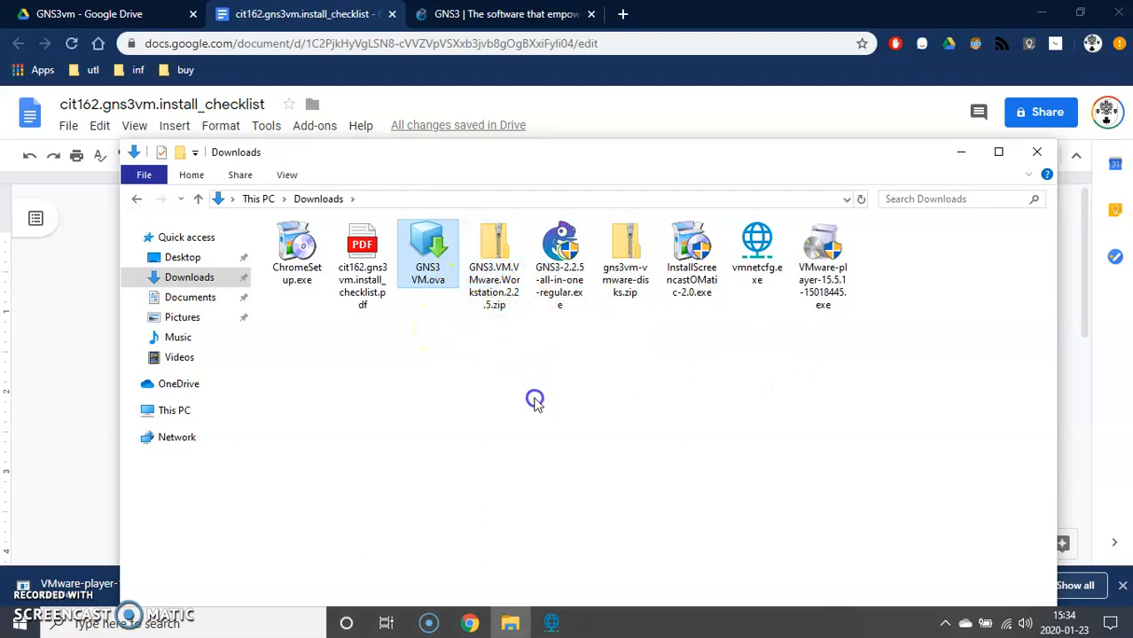
{"action": "left_click", "coordinate": [496, 344]}
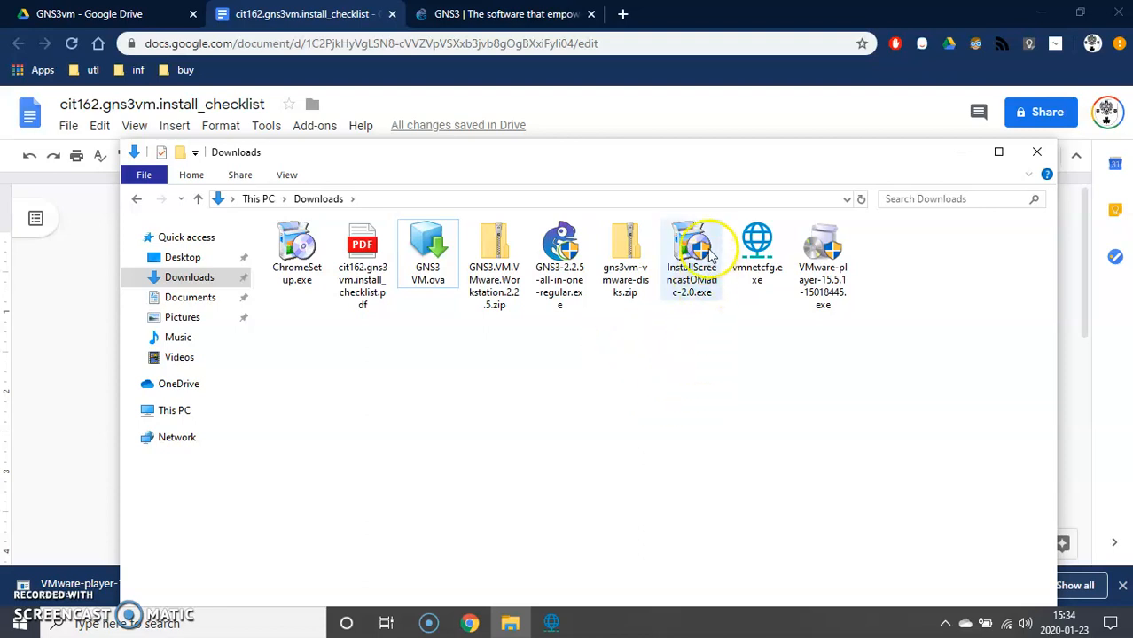
{"action": "left_click", "coordinate": [624, 266]}
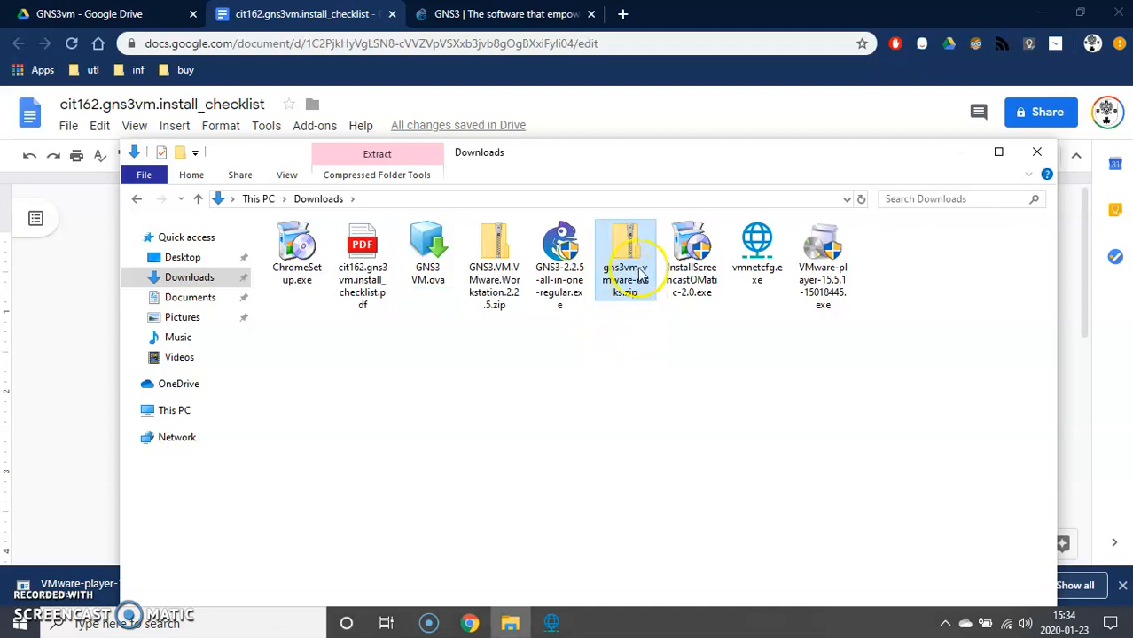
Switch to the GNS3vm folder in Google Drive and try to preview gns3vm-vmware-disks.zip
{"action": "left_click", "coordinate": [266, 13]}
{"action": "left_click", "coordinate": [96, 14]}
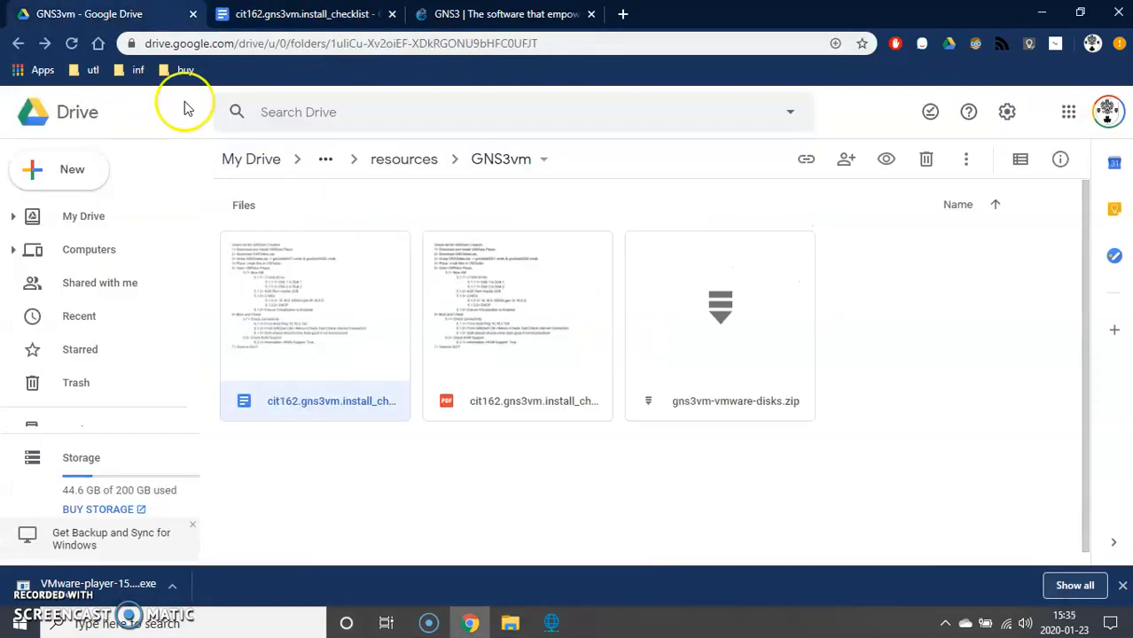
{"action": "left_click", "coordinate": [705, 380]}
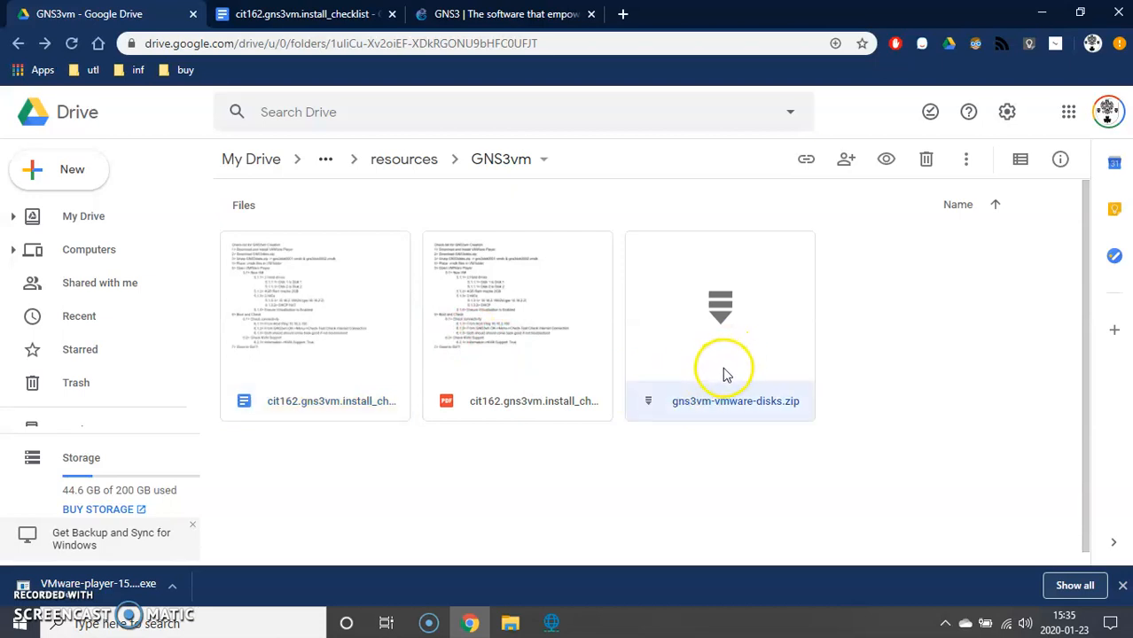
{"action": "scroll", "coordinate": [647, 475], "scroll_direction": "down", "scroll_amount": 1}
{"action": "scroll", "coordinate": [649, 469], "scroll_direction": "up", "scroll_amount": 1}
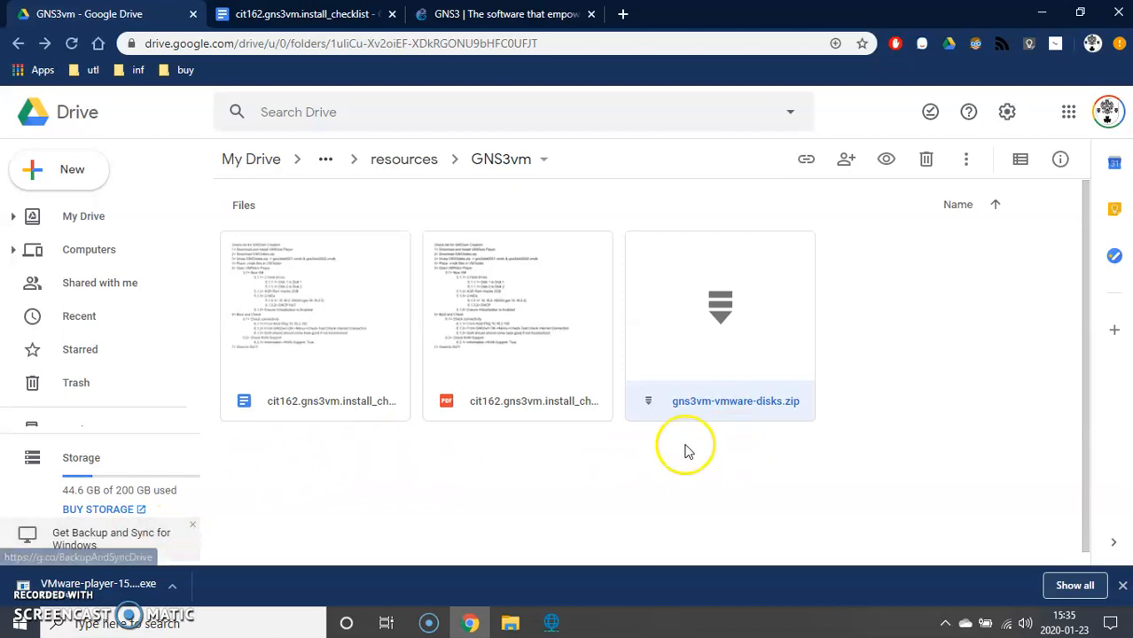
{"action": "right_click", "coordinate": [714, 404]}
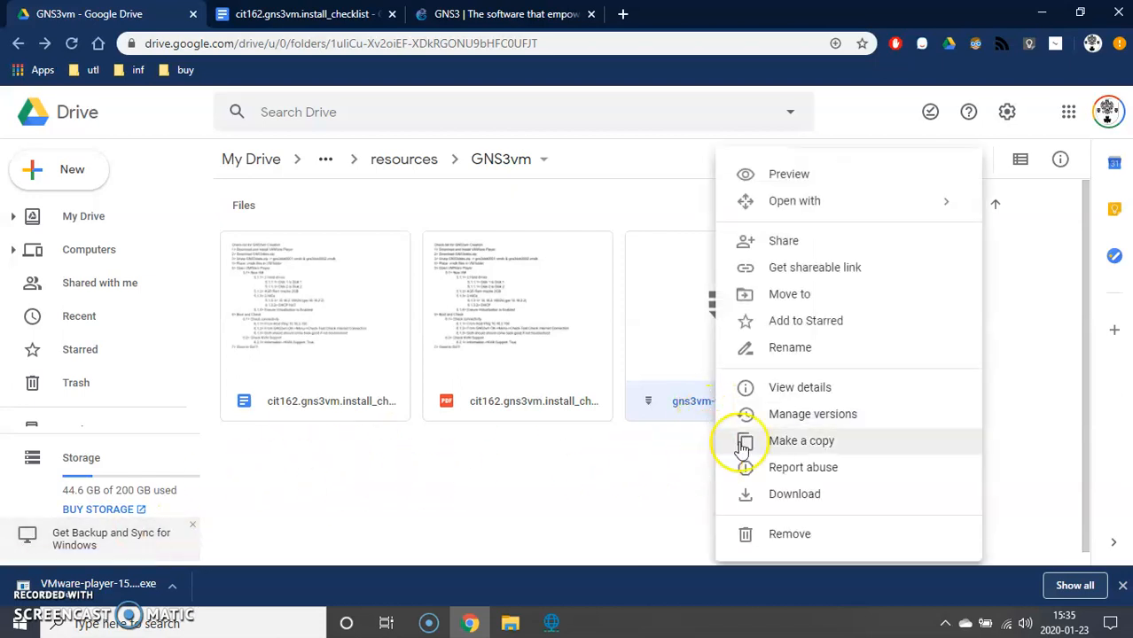
{"action": "left_click", "coordinate": [798, 174]}
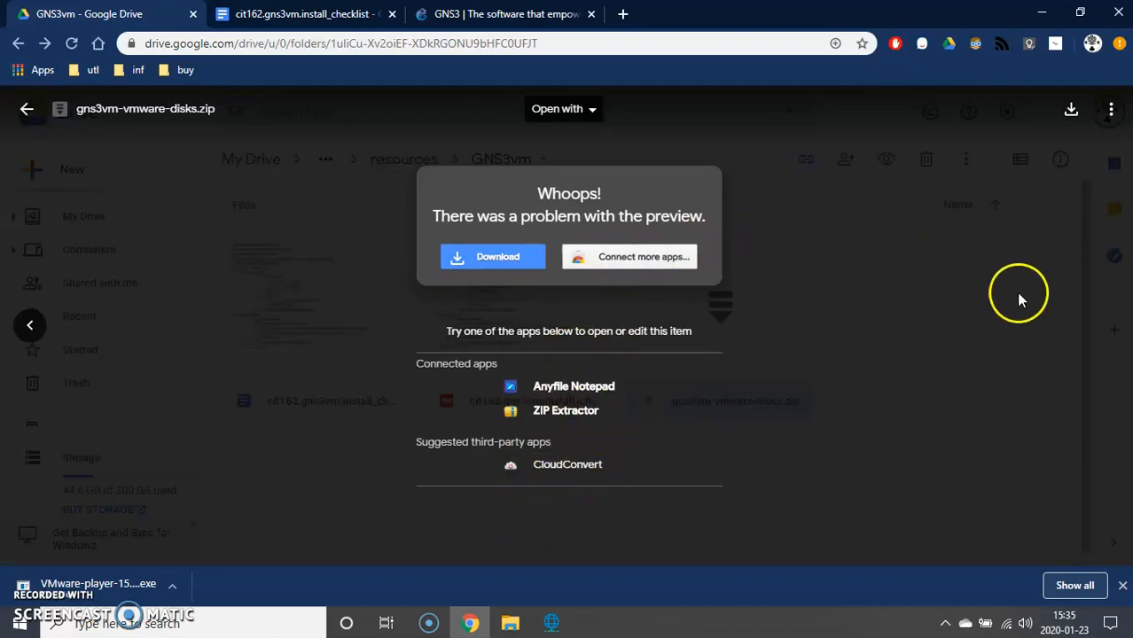
{"action": "left_click", "coordinate": [990, 301]}
View the details of gns3vm-vmware-disks.zip to check its file size, and close the details
{"action": "right_click", "coordinate": [747, 405]}
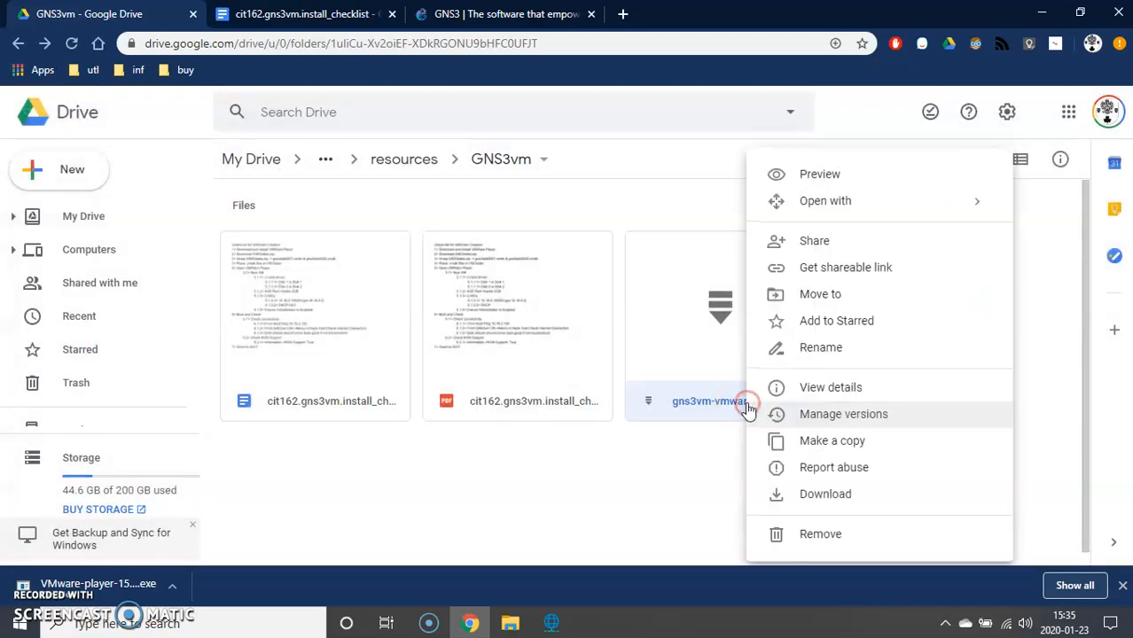
{"action": "left_click", "coordinate": [803, 387]}
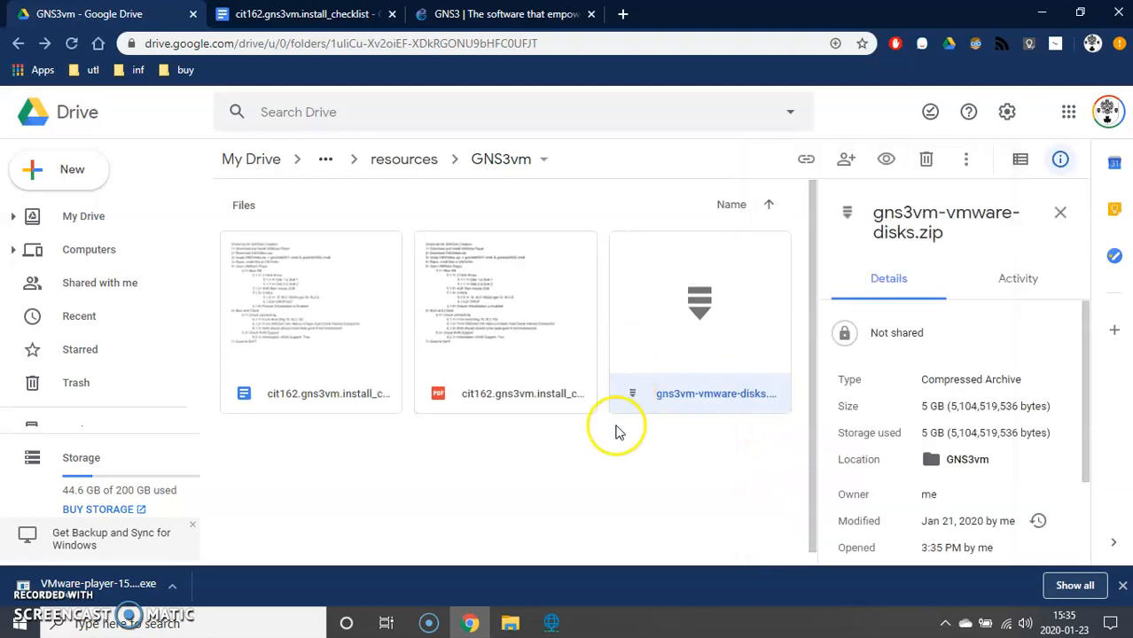
{"action": "scroll", "coordinate": [960, 506], "scroll_direction": "down", "scroll_amount": 2}
{"action": "scroll", "coordinate": [955, 513], "scroll_direction": "up", "scroll_amount": 2}
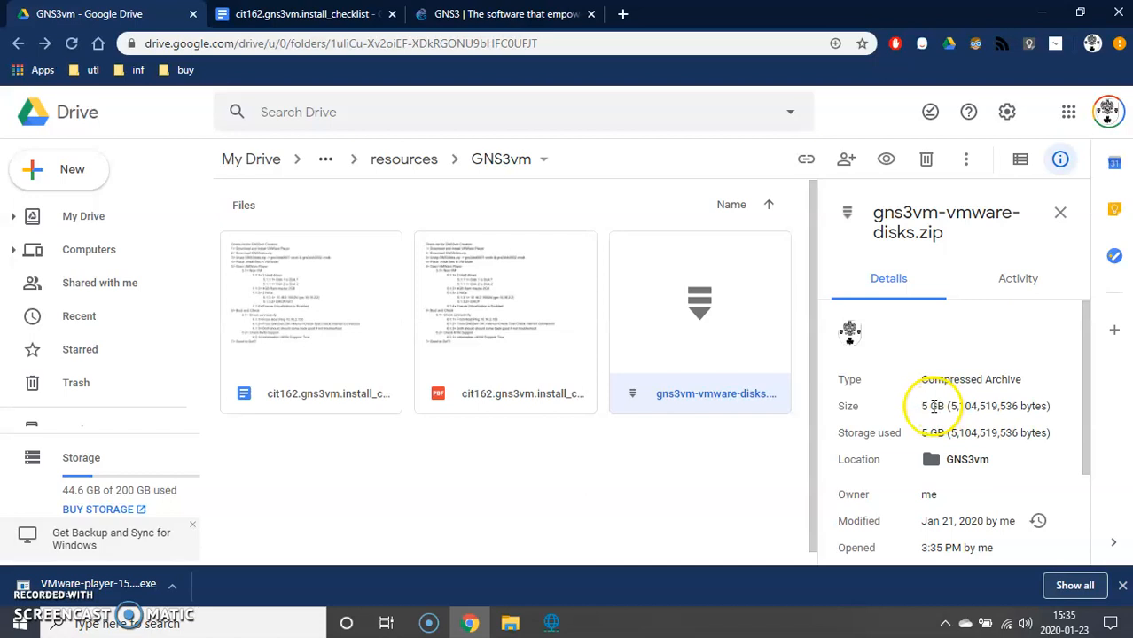
{"action": "left_click", "coordinate": [624, 505]}
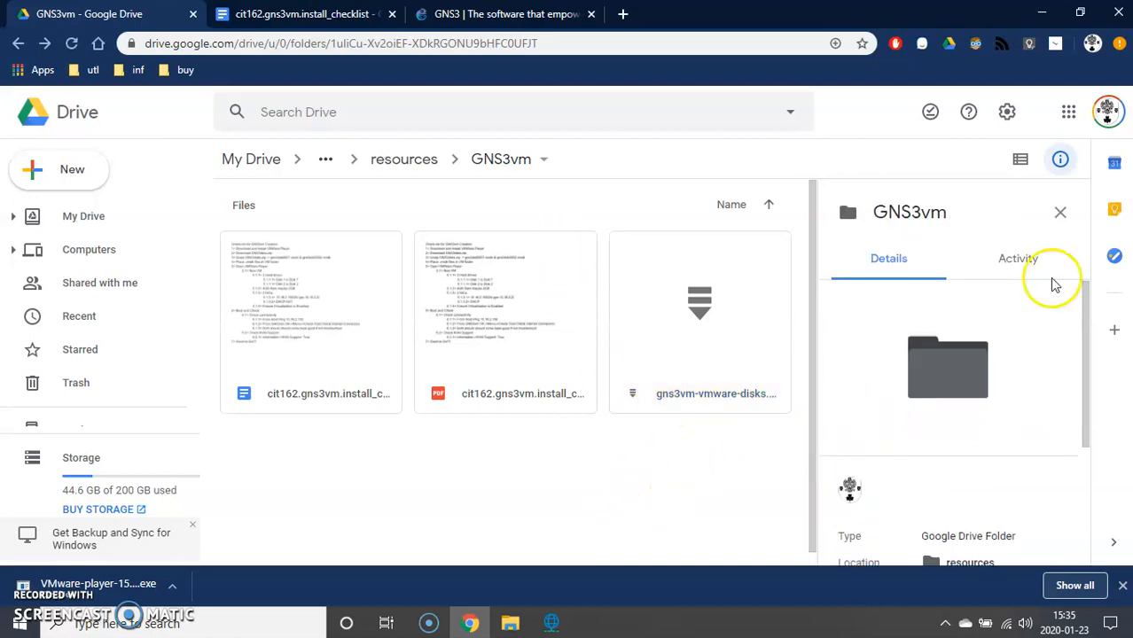
{"action": "left_click", "coordinate": [1061, 212]}
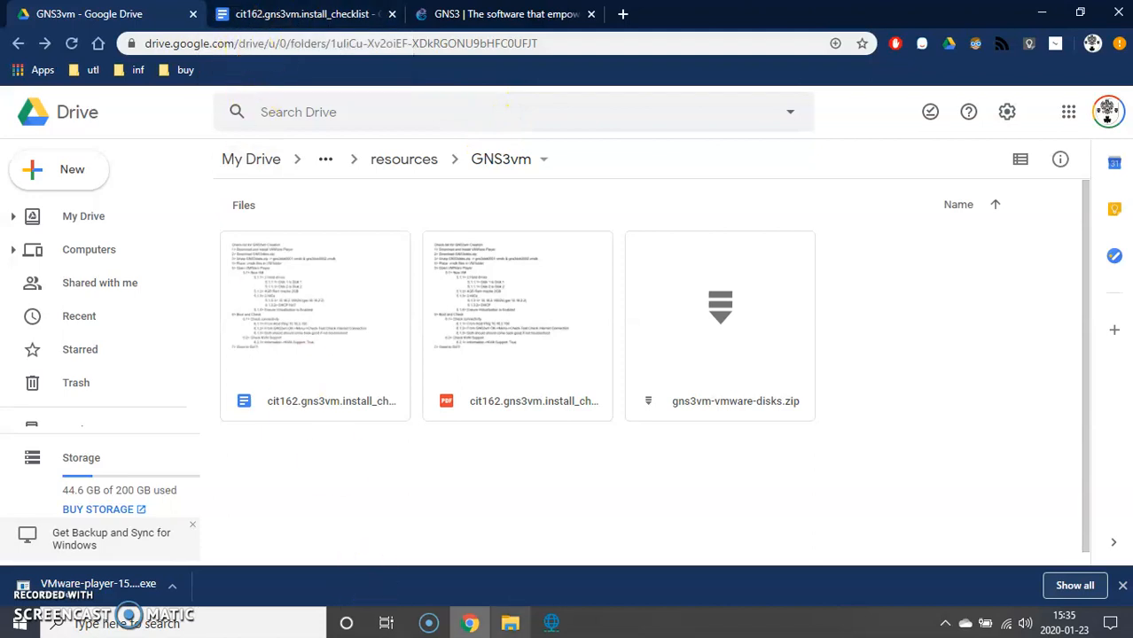
Return to Downloads in File Explorer, open gns3vm-vmware-disks.zip and copy gns3vm-disk001.vmdk and gns3vm-disk002.vmdk
{"action": "left_click", "coordinate": [511, 624]}
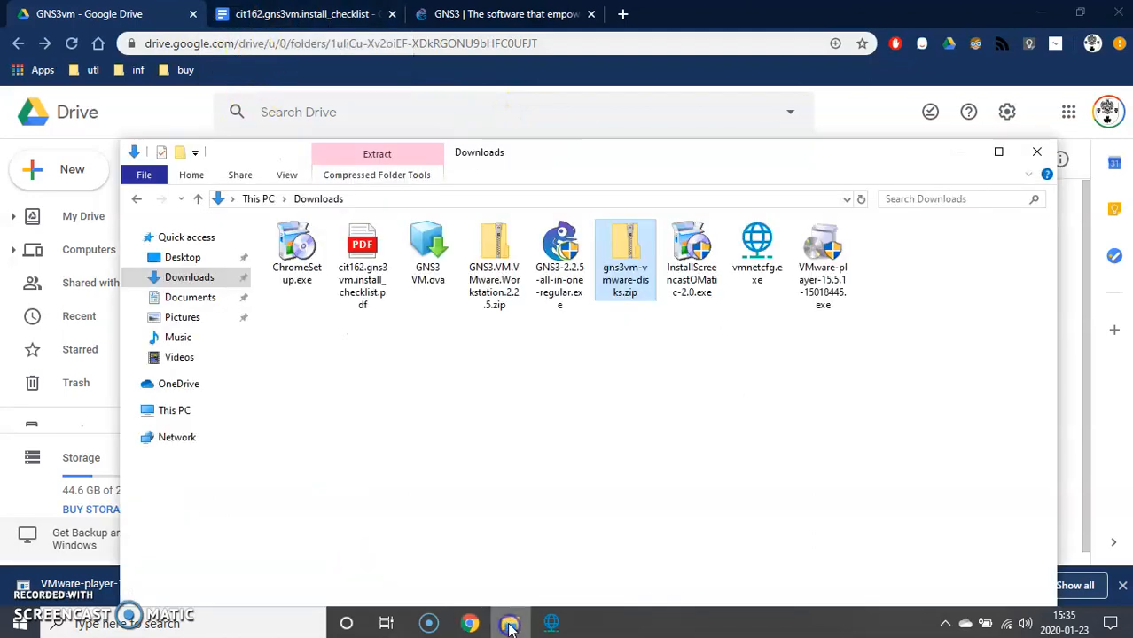
{"action": "double_click", "coordinate": [624, 264]}
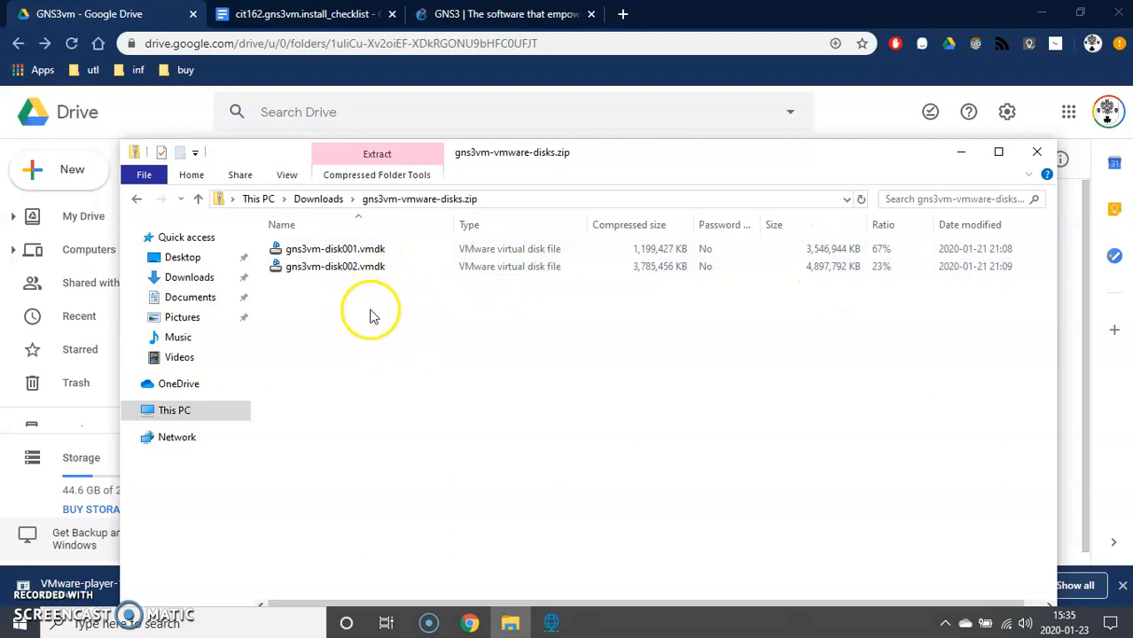
{"action": "left_click_drag", "start_coordinate": [361, 306], "coordinate": [306, 255]}
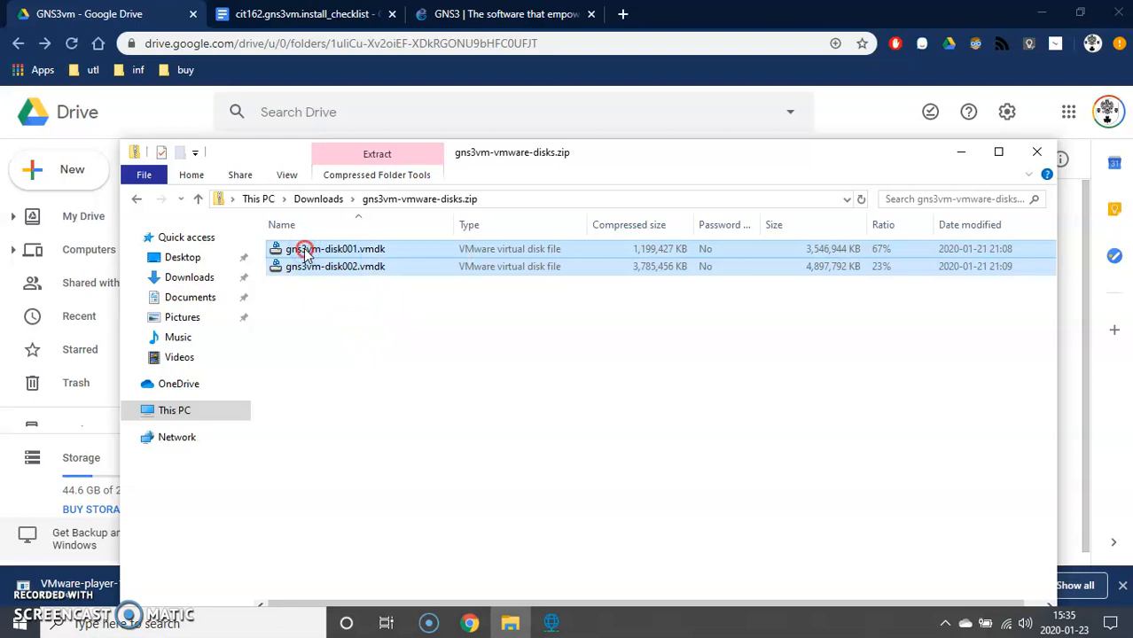
{"action": "right_click", "coordinate": [305, 254]}
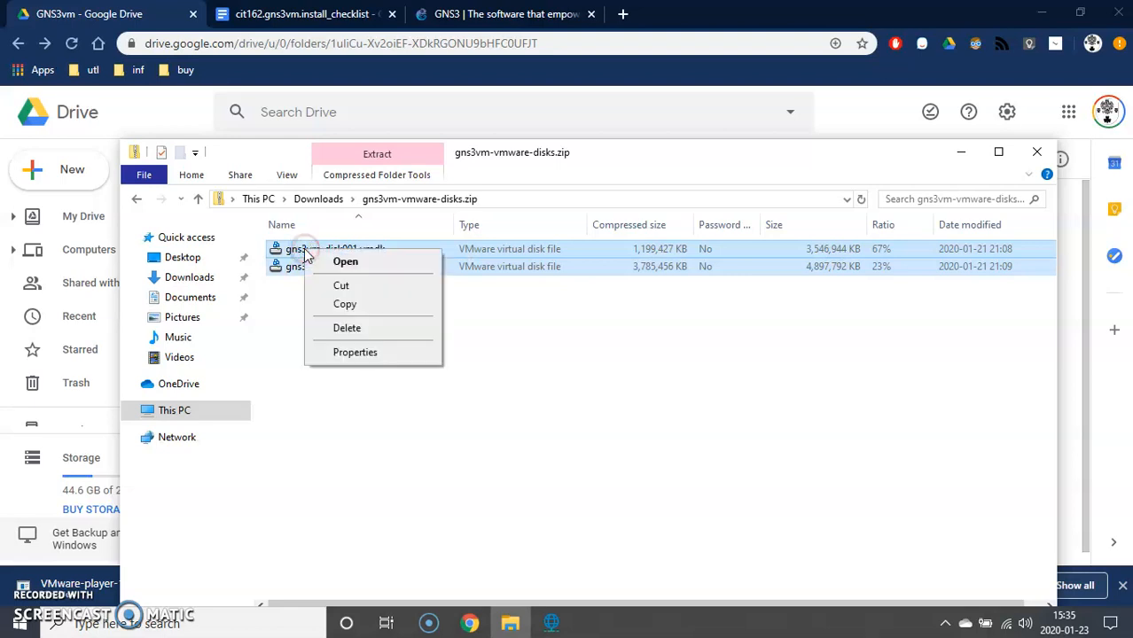
{"action": "left_click", "coordinate": [347, 304]}
Go to the gns3vm folder under Documents\VMs\vmware and permanently delete the old gns3vm.vmdk file
{"action": "left_click", "coordinate": [197, 198]}
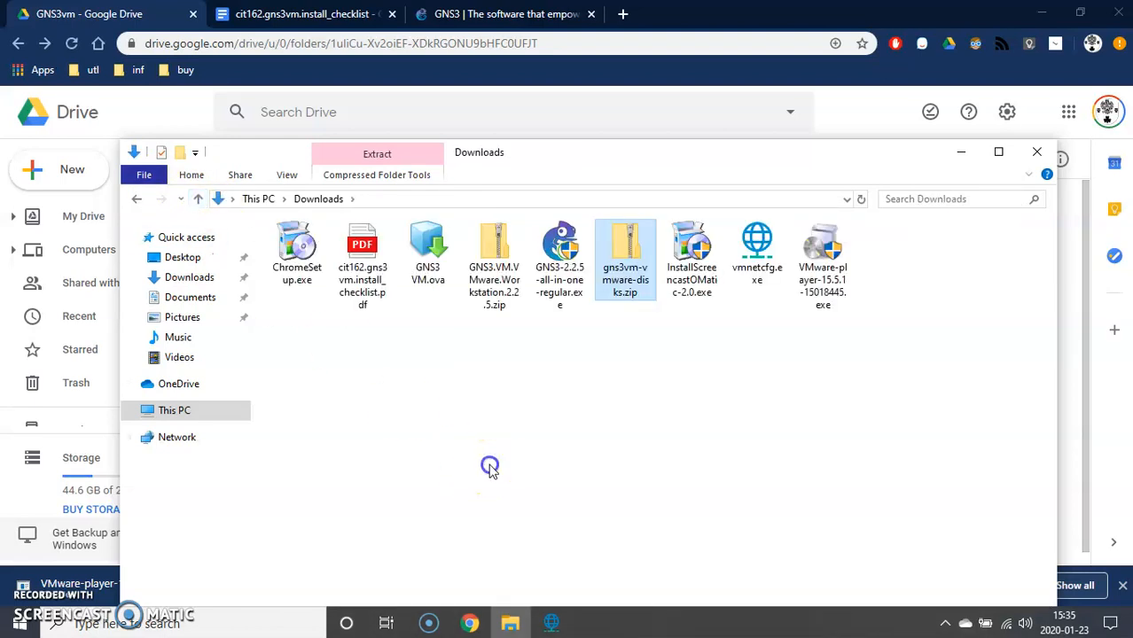
{"action": "right_click", "coordinate": [470, 441]}
{"action": "left_click", "coordinate": [419, 463]}
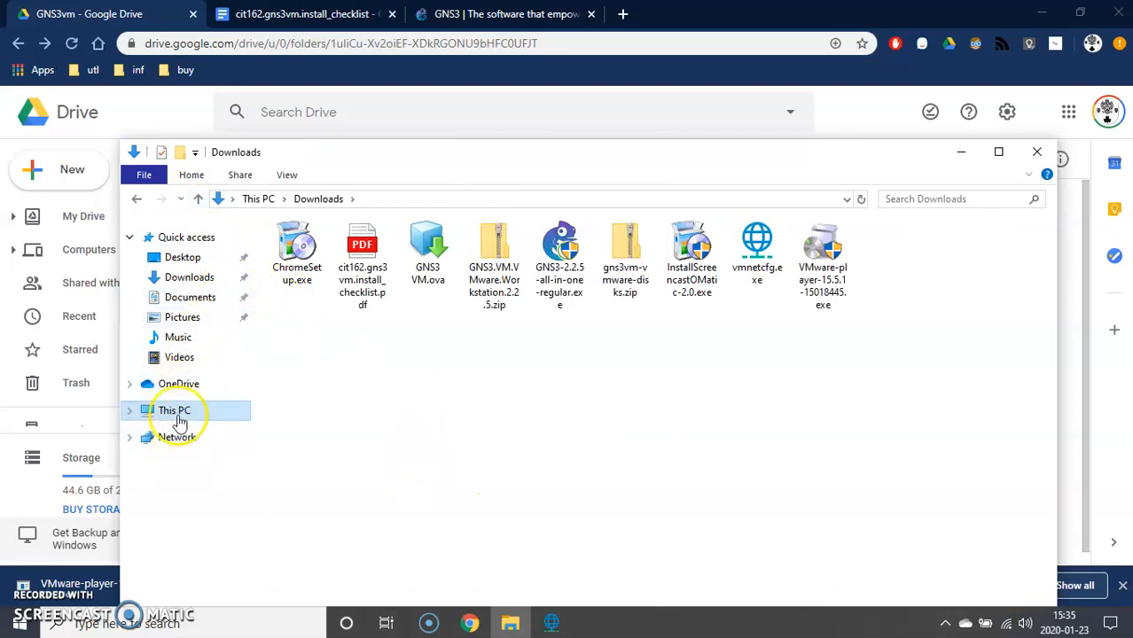
{"action": "left_click", "coordinate": [182, 295]}
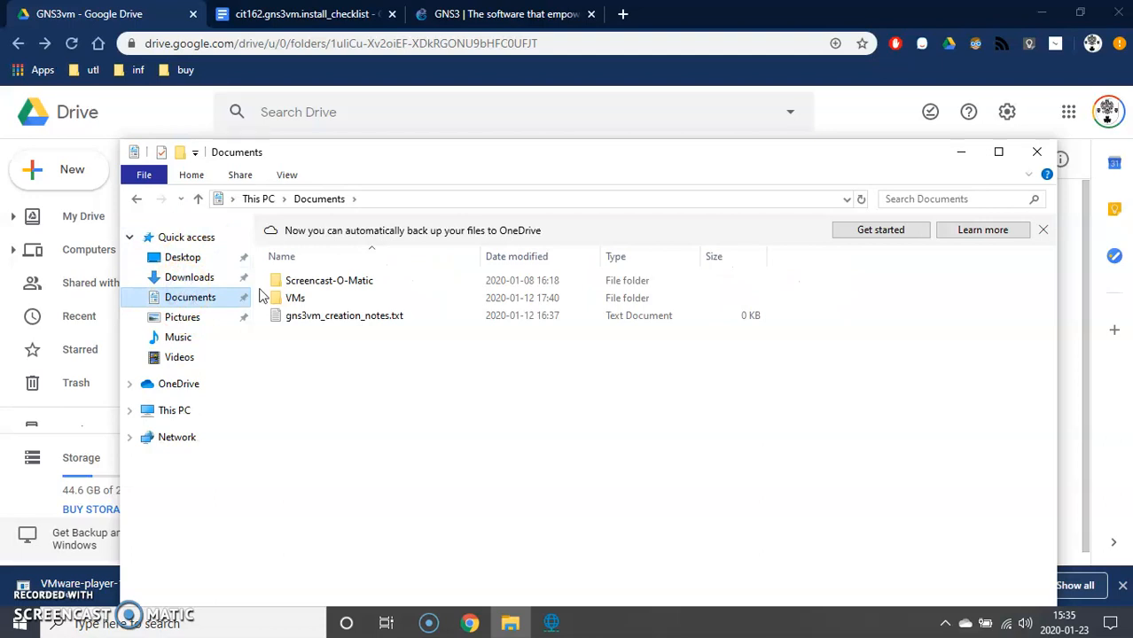
{"action": "double_click", "coordinate": [287, 298]}
{"action": "double_click", "coordinate": [299, 254]}
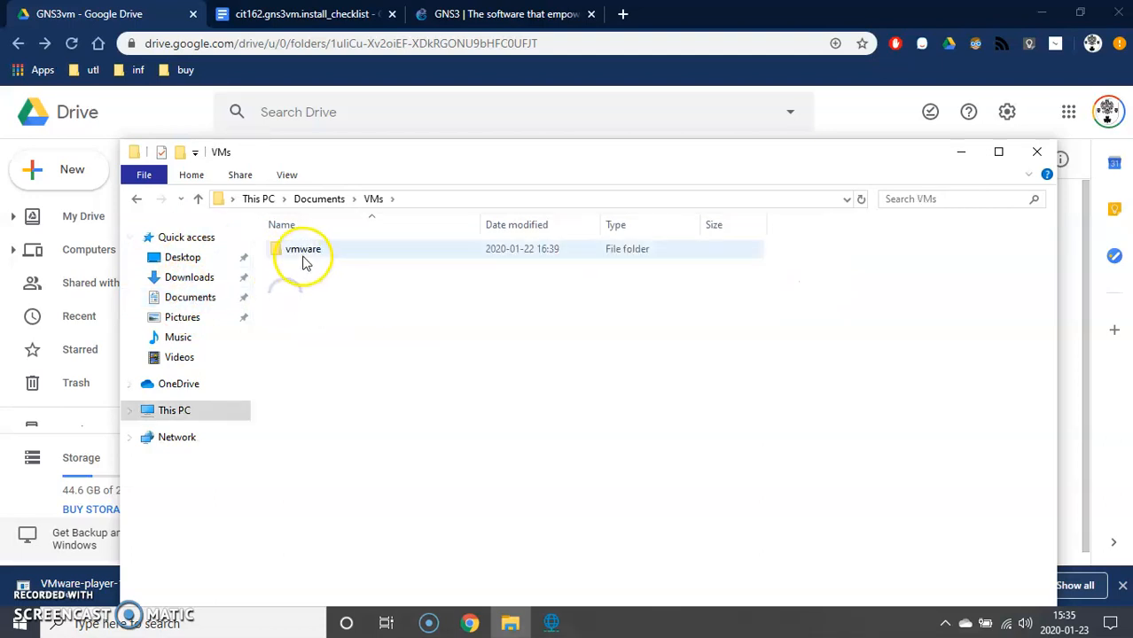
{"action": "left_click", "coordinate": [314, 253]}
{"action": "double_click", "coordinate": [314, 254]}
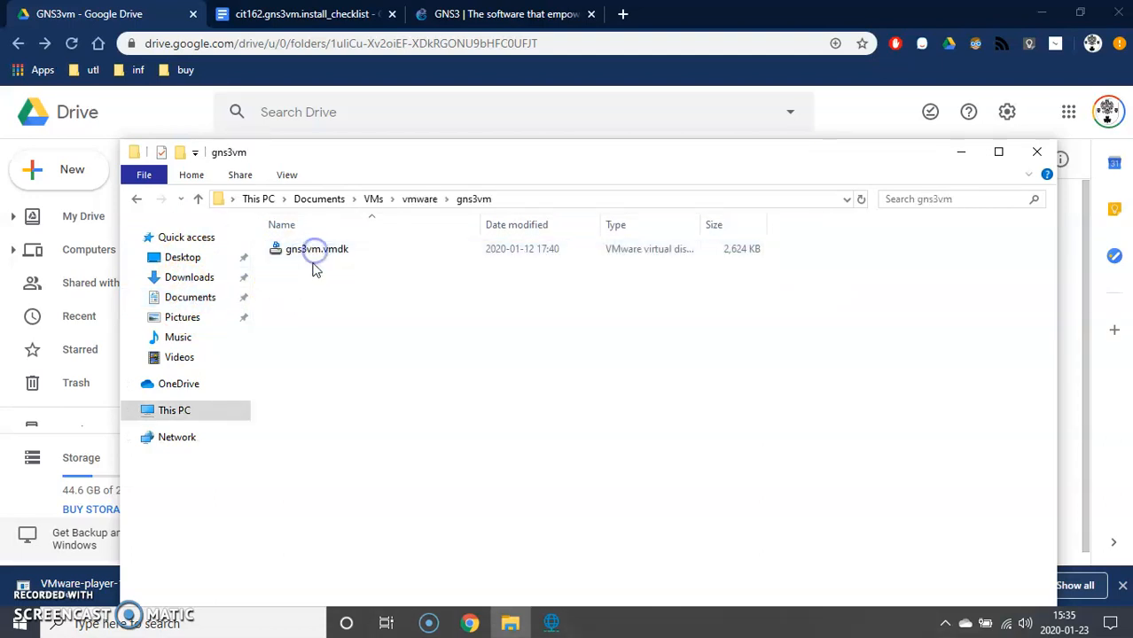
{"action": "left_click", "coordinate": [314, 255]}
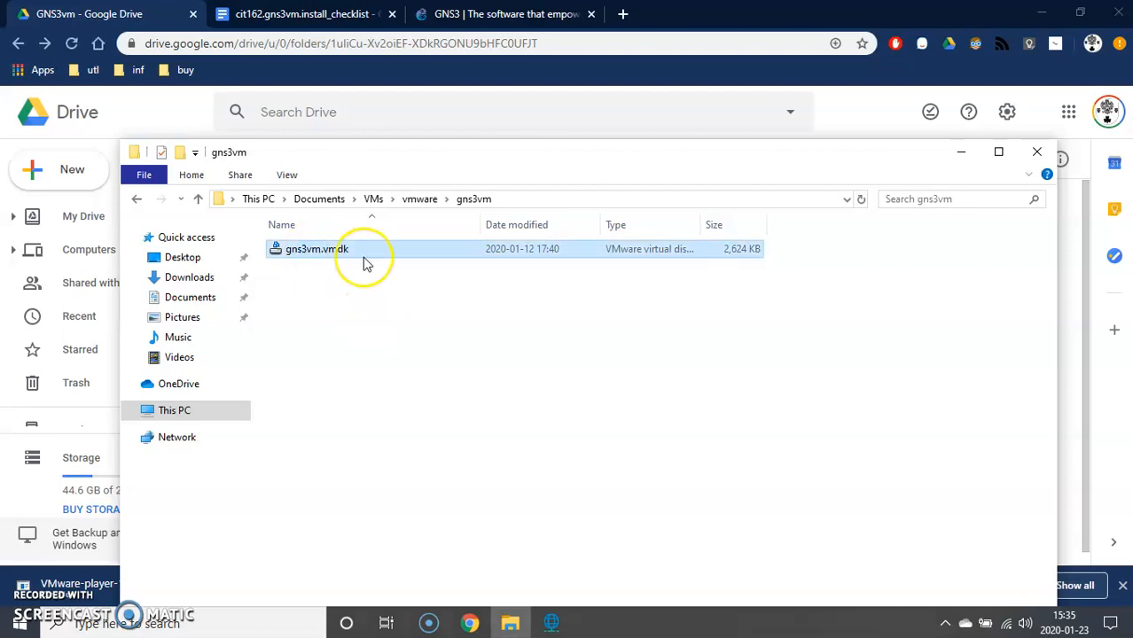
{"action": "key", "text": "shift+Delete"}
{"action": "key", "text": "Return"}
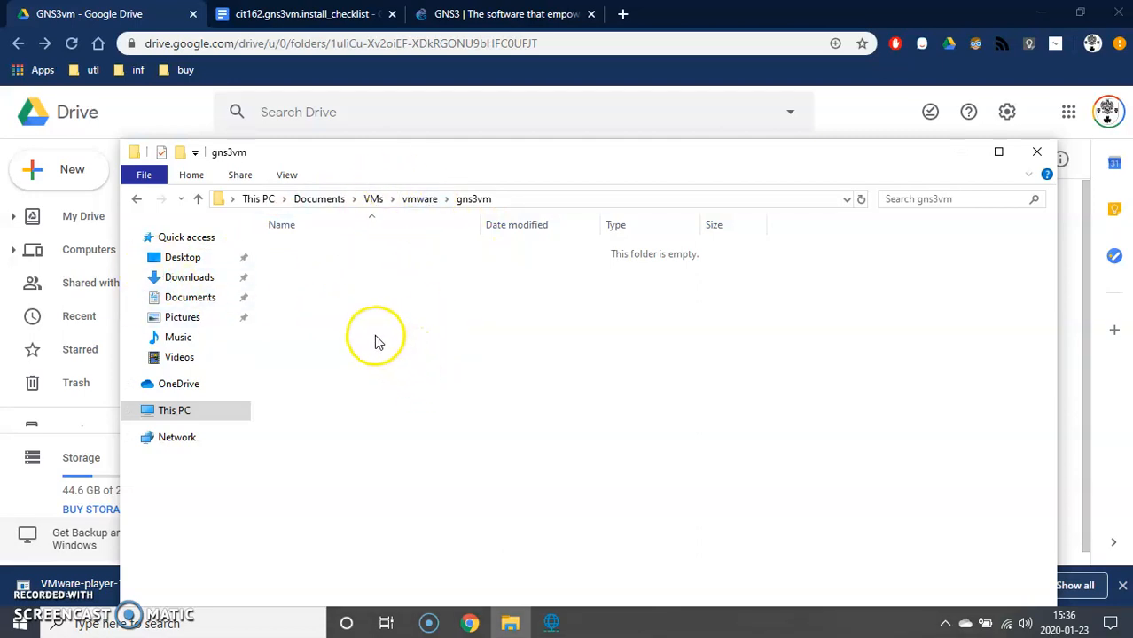
Paste the two copied disk files into the gns3vm folder and return to the install checklist in the browser
{"action": "right_click", "coordinate": [401, 306]}
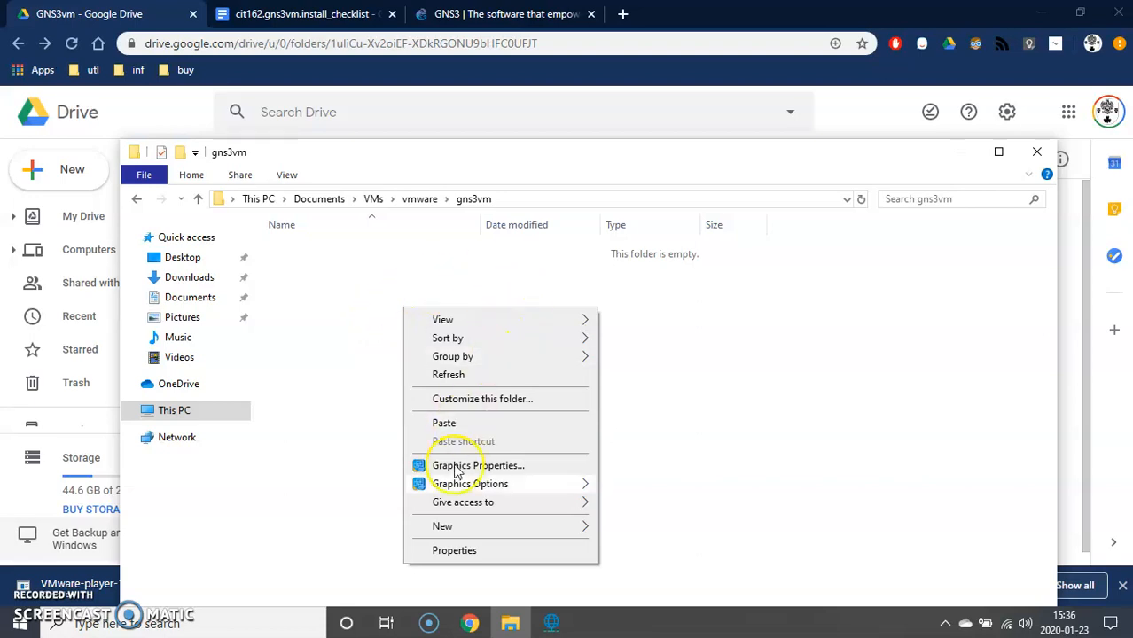
{"action": "left_click", "coordinate": [445, 422]}
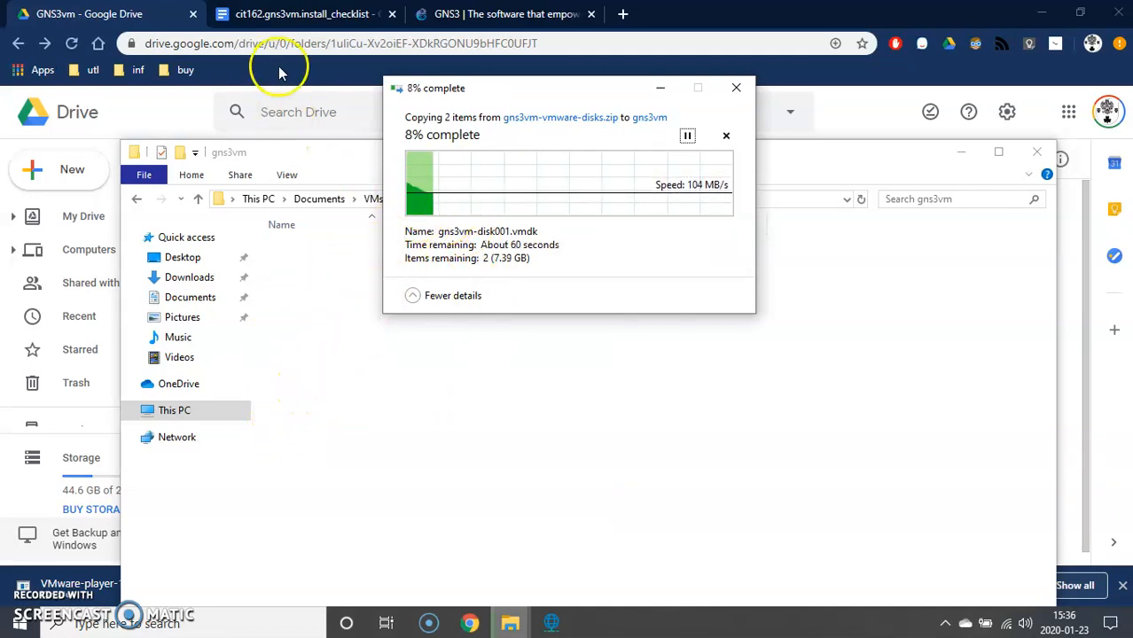
{"action": "left_click", "coordinate": [468, 19]}
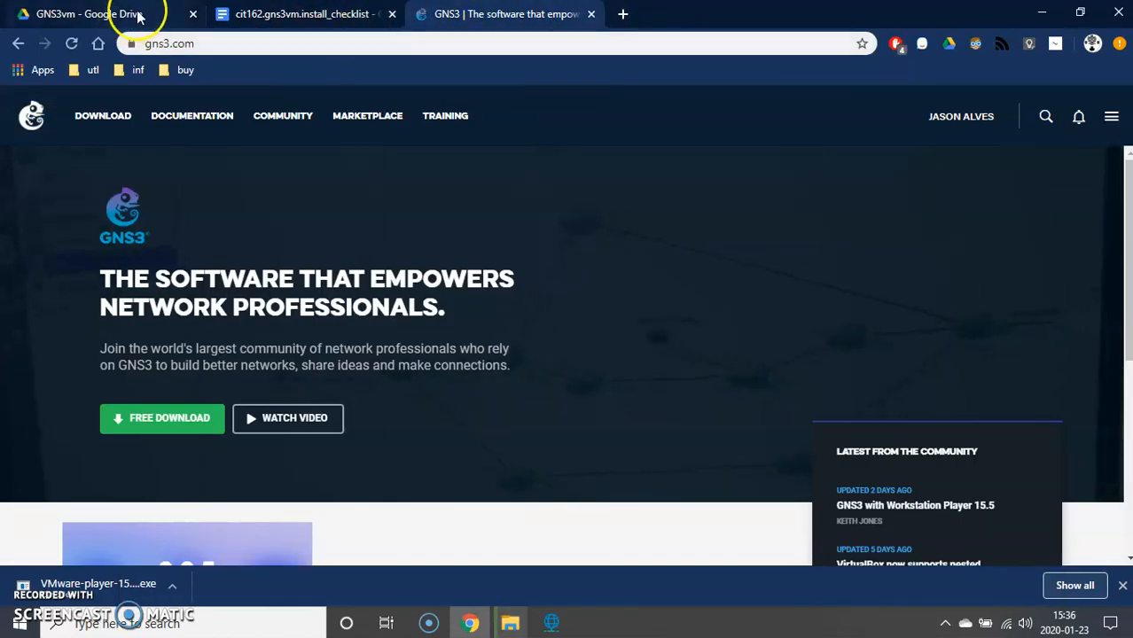
{"action": "left_click", "coordinate": [245, 16]}
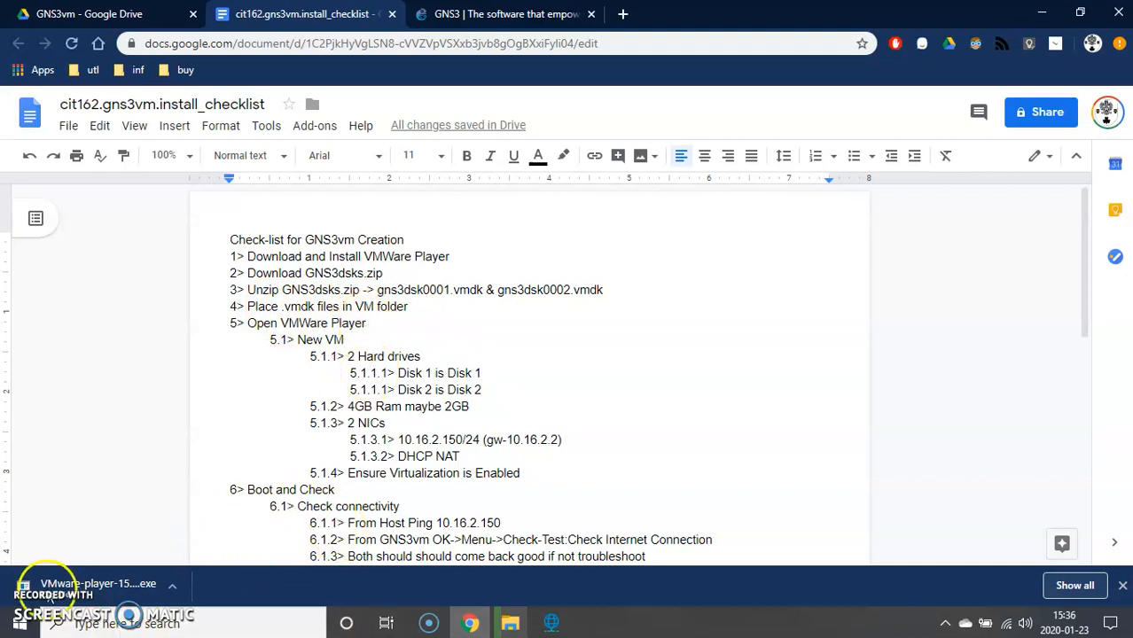
Pin VMware Workstation 15 Player from the recently added programs to the taskbar
{"action": "left_click", "coordinate": [19, 623]}
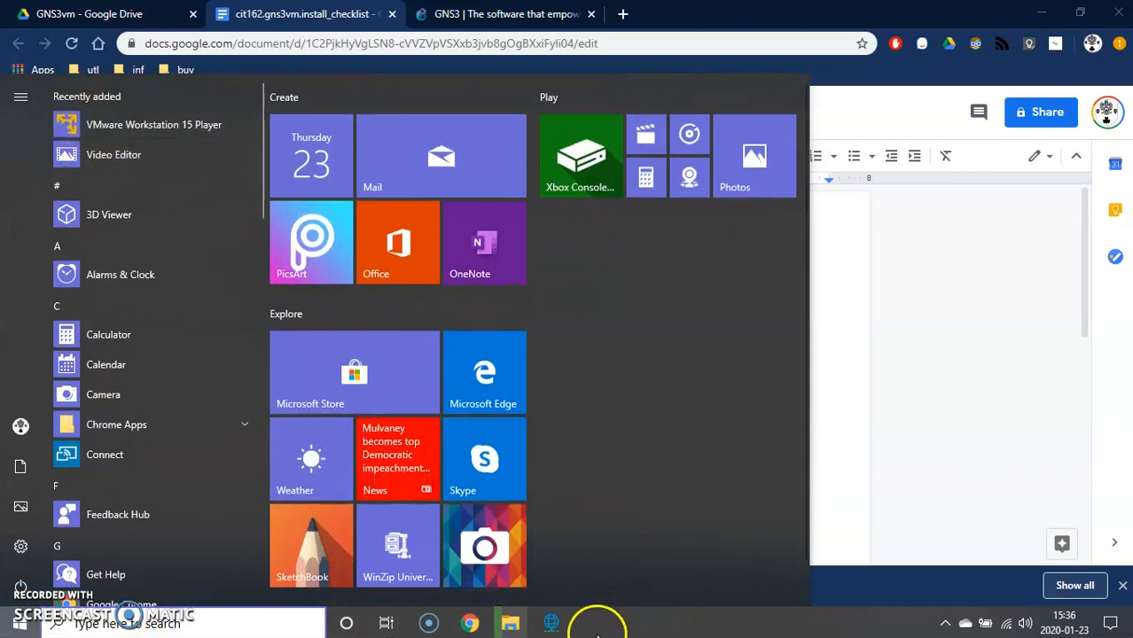
{"action": "left_click_drag", "start_coordinate": [66, 124], "coordinate": [589, 624]}
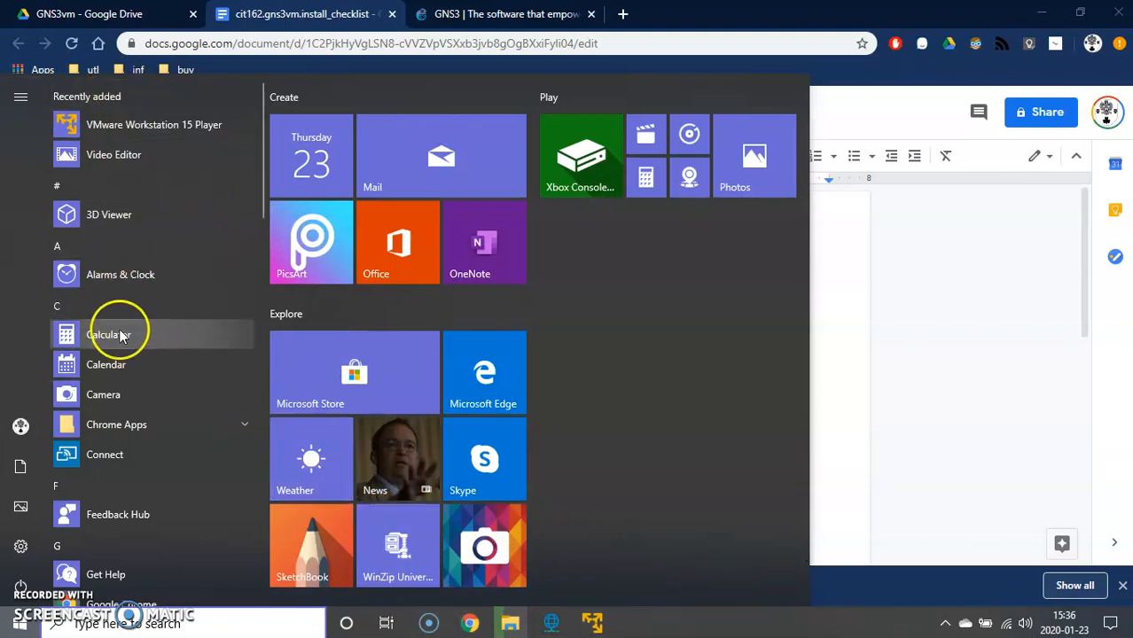
{"action": "scroll", "coordinate": [111, 293], "scroll_direction": "down", "scroll_amount": 2}
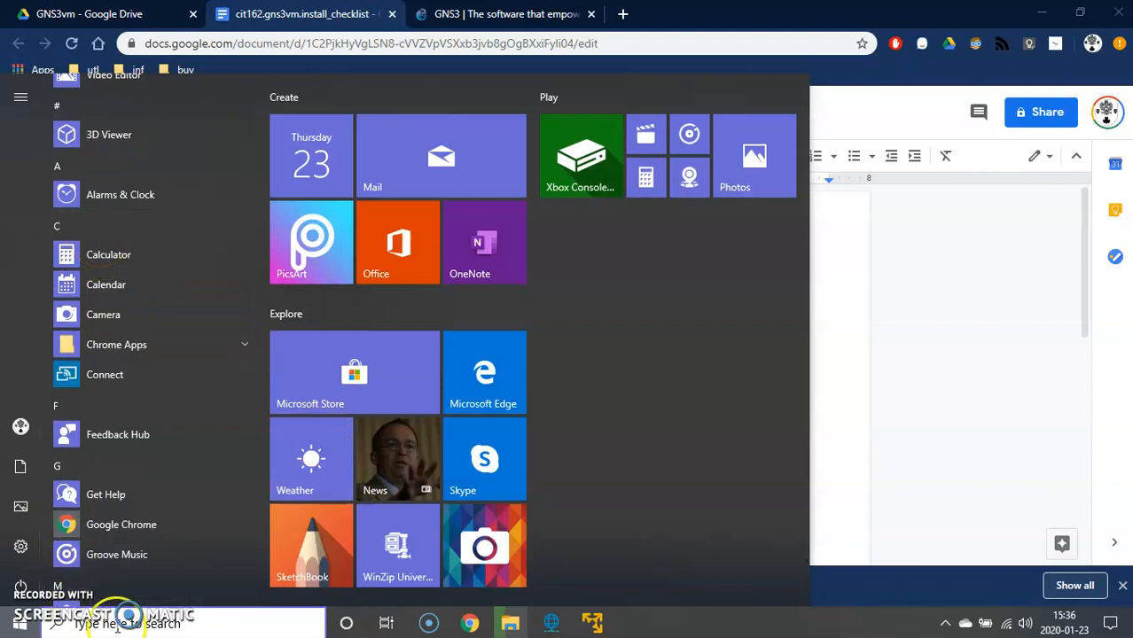
{"action": "left_click", "coordinate": [156, 624]}
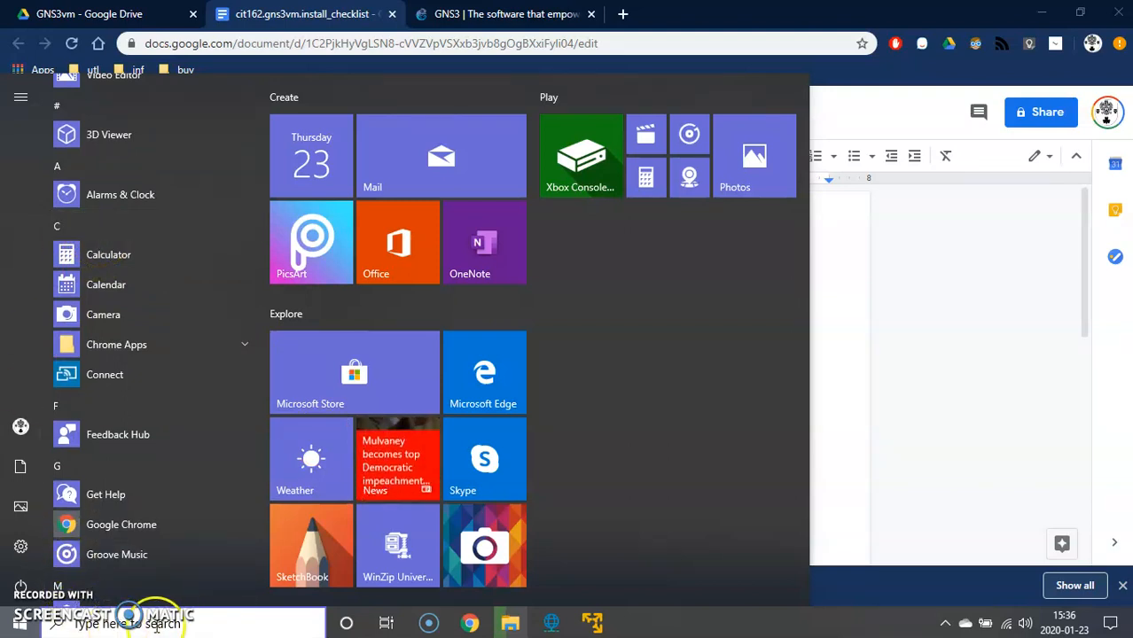
Search for Windows PowerShell and pin it to the taskbar
{"action": "type", "text": "po"}
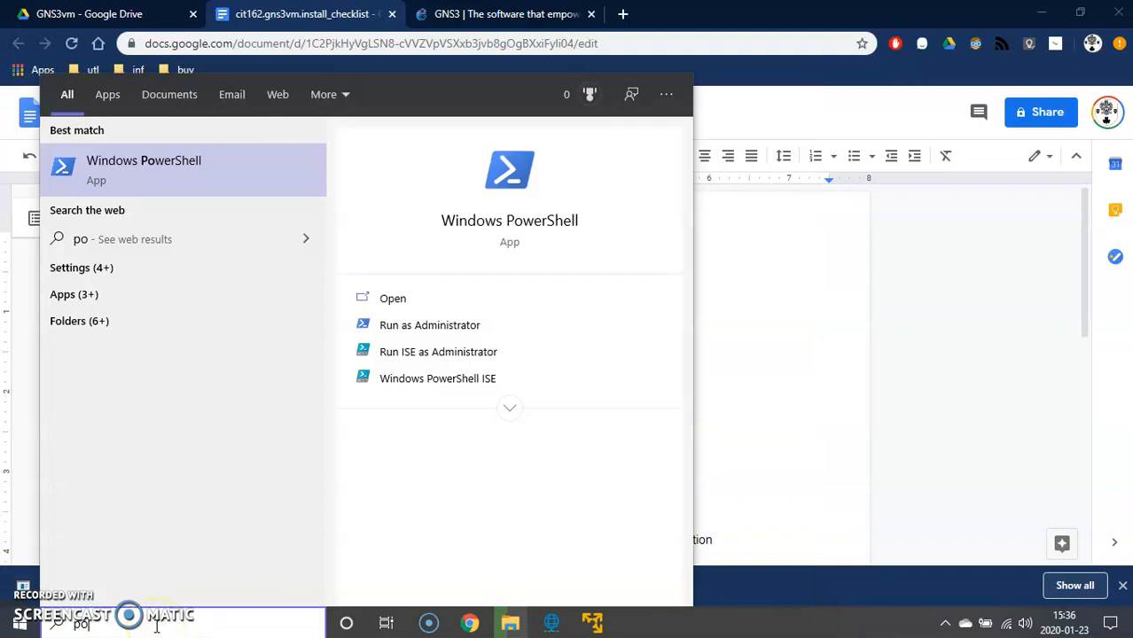
{"action": "left_click", "coordinate": [189, 170]}
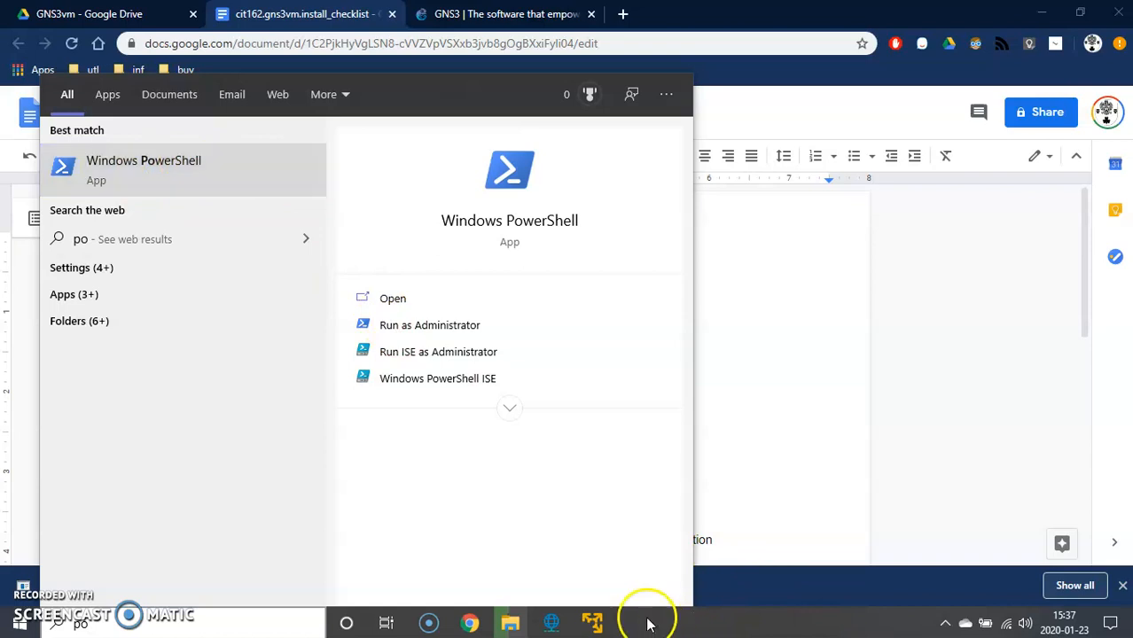
{"action": "right_click", "coordinate": [162, 177]}
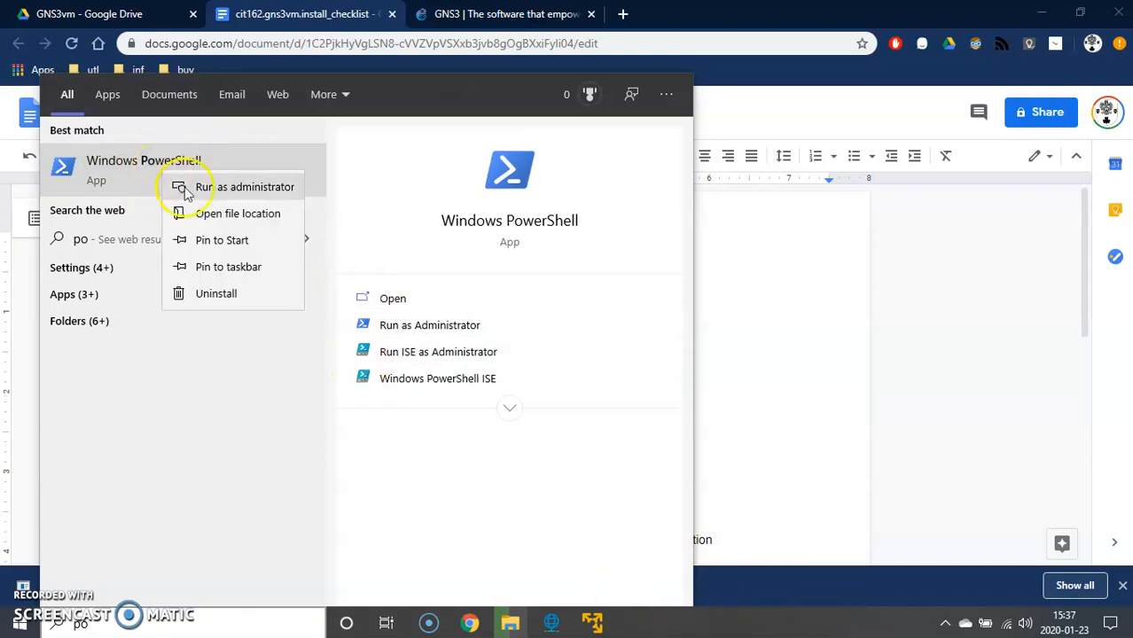
{"action": "left_click", "coordinate": [249, 271]}
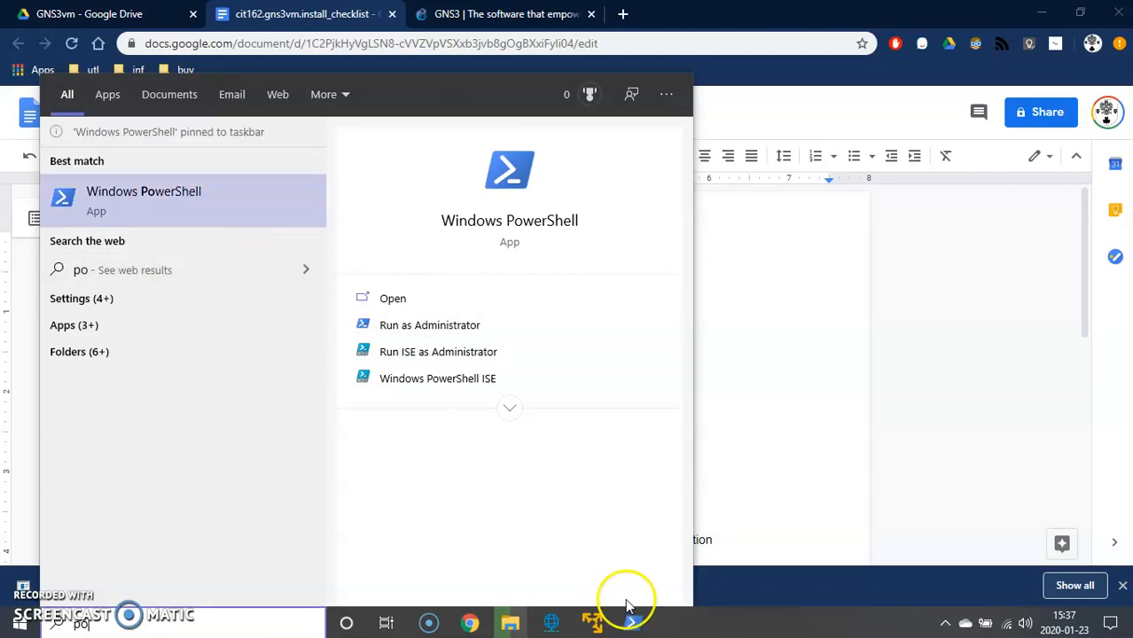
{"action": "left_click", "coordinate": [691, 621]}
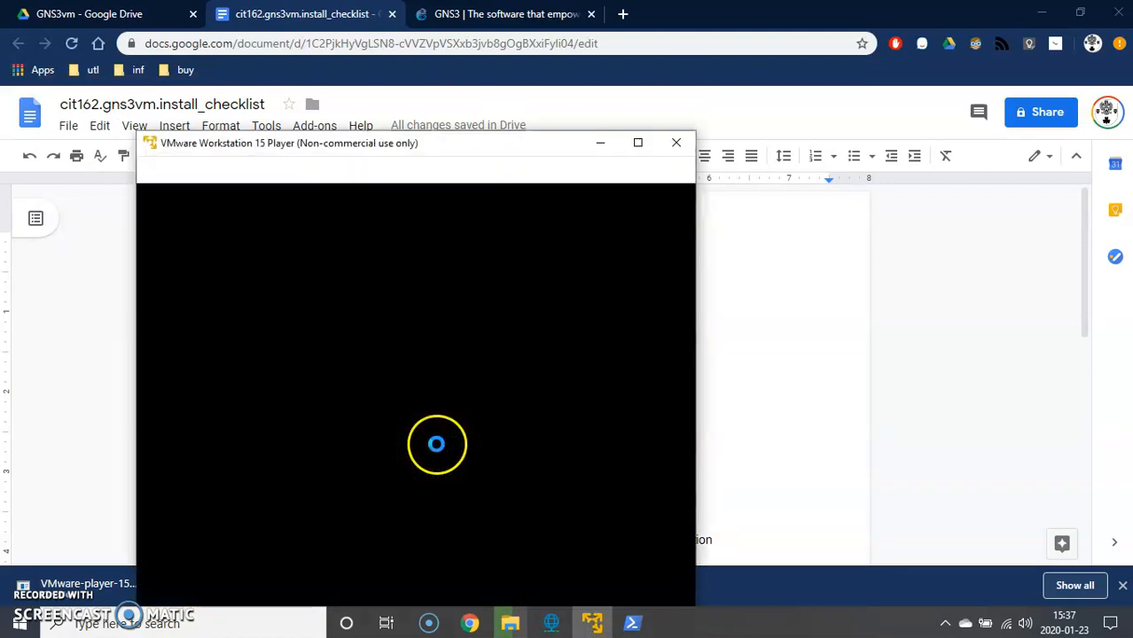
Start a new virtual machine in VMware Workstation 15 Player without installing an operating system, choosing Linux with version Ubuntu as the guest
{"action": "left_click", "coordinate": [150, 170]}
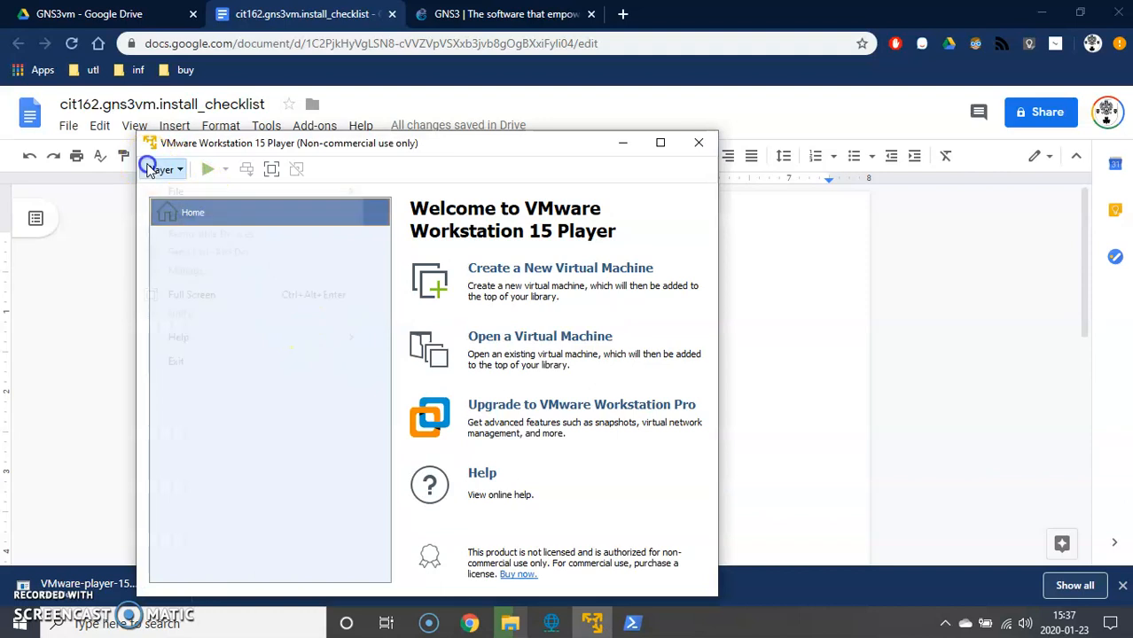
{"action": "mouse_move", "coordinate": [174, 196]}
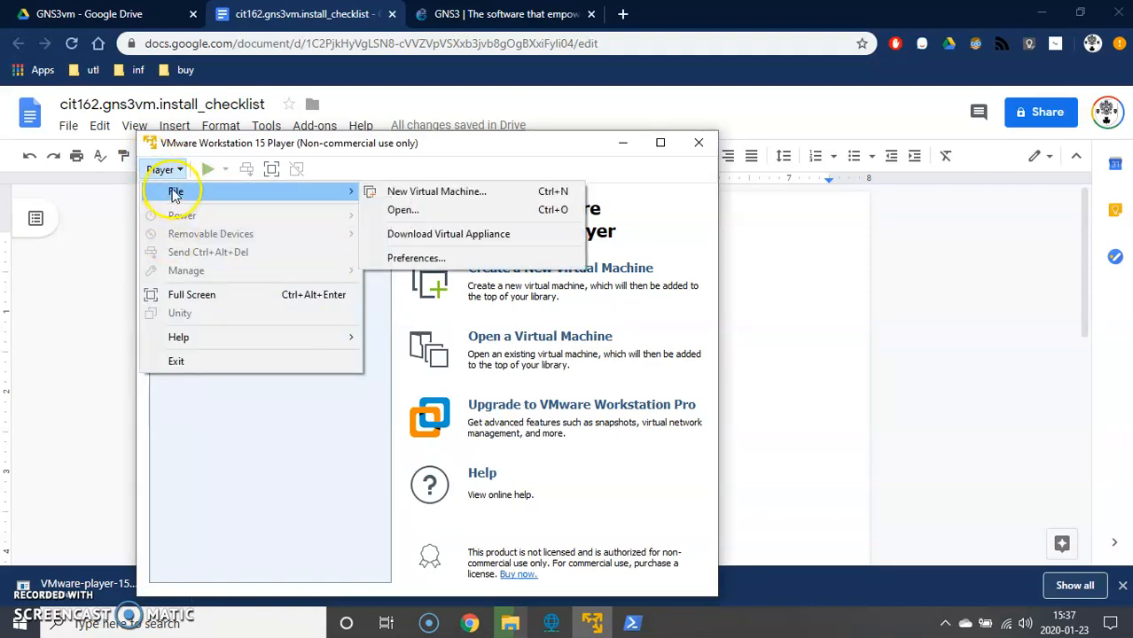
{"action": "left_click", "coordinate": [510, 192]}
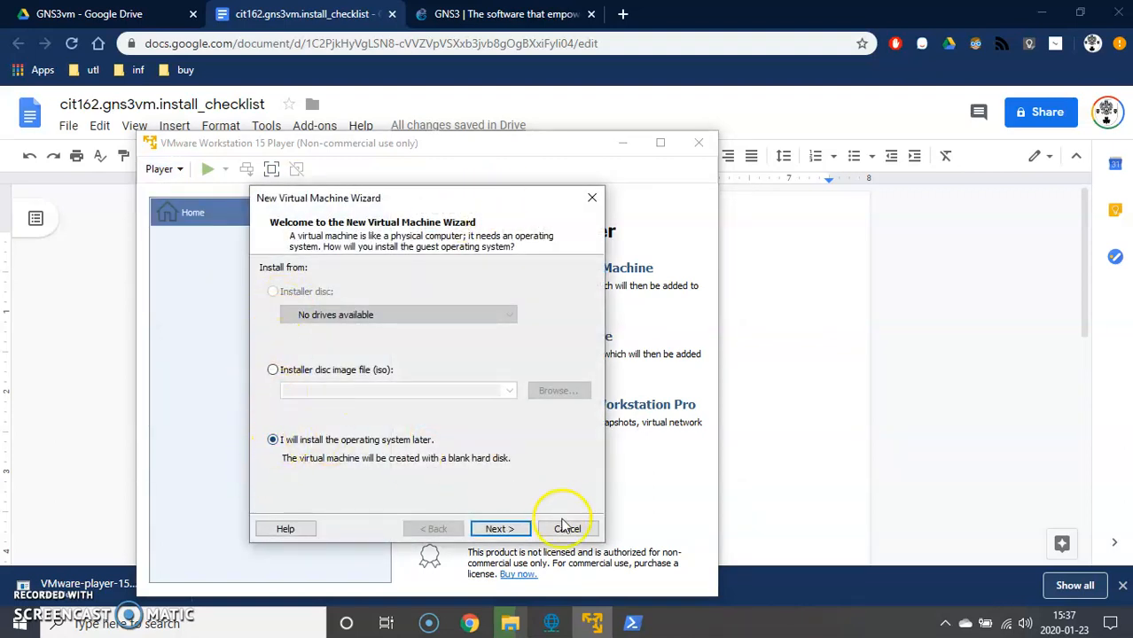
{"action": "left_click", "coordinate": [504, 529]}
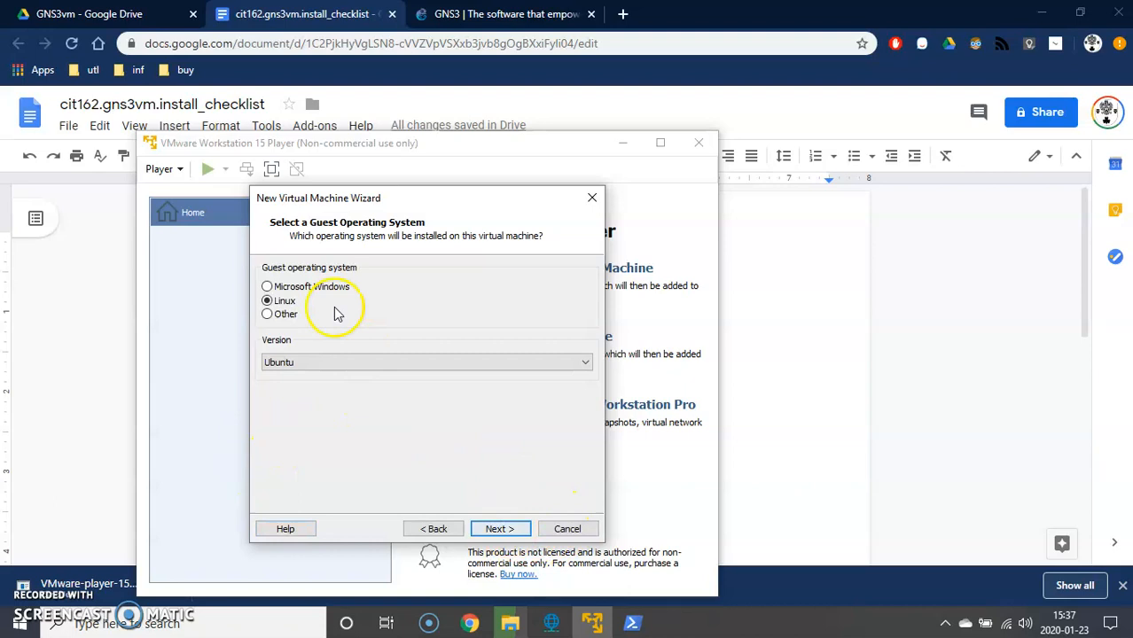
{"action": "left_click", "coordinate": [292, 362]}
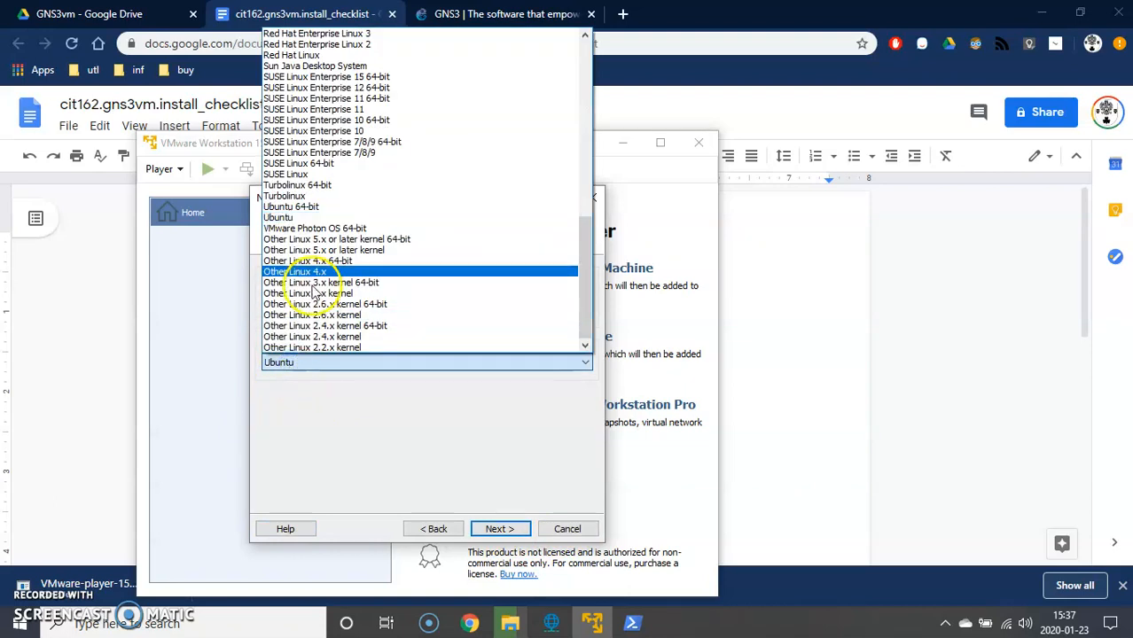
{"action": "left_click", "coordinate": [315, 218]}
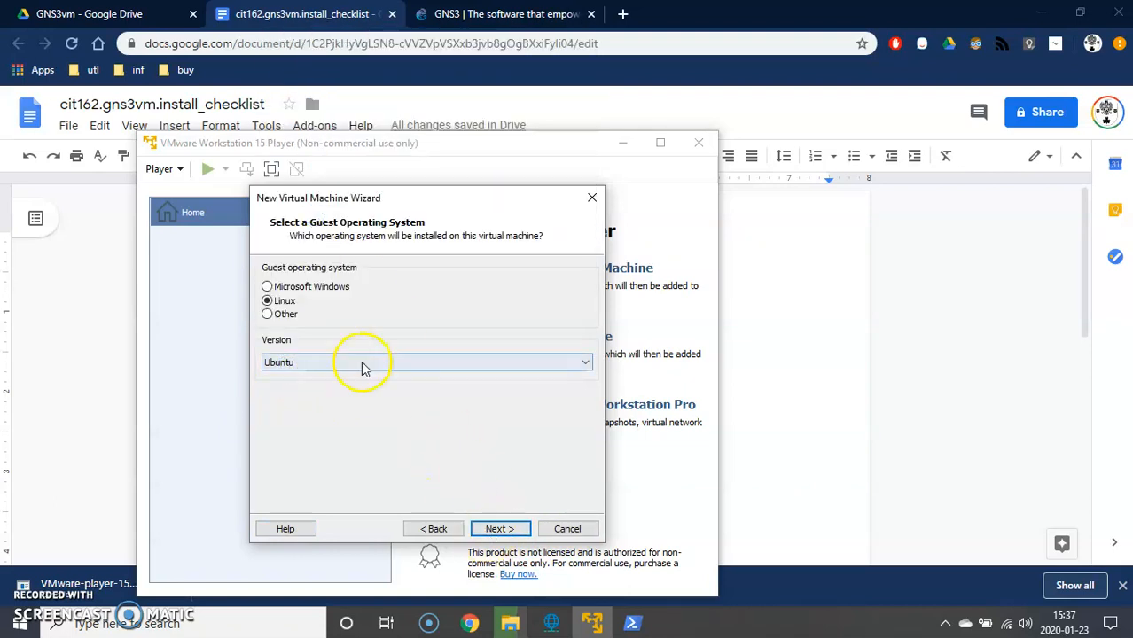
{"action": "left_click", "coordinate": [499, 528]}
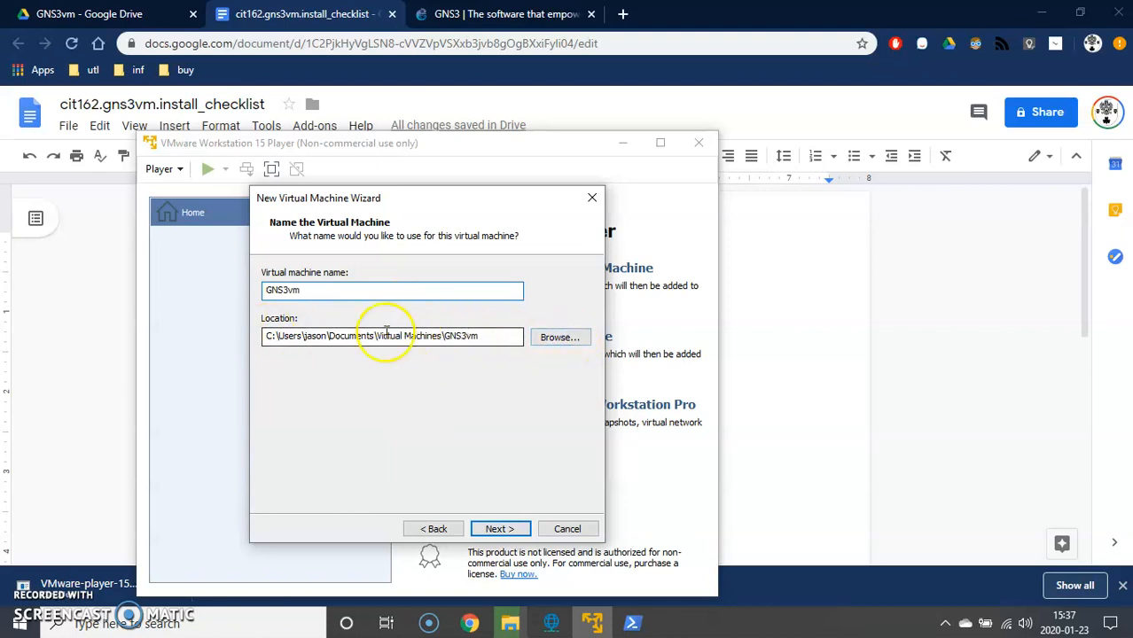
Set the GNS3vm virtual machine's location to the existing Documents\VMs\vmware\gns3vm folder and continue with that location
{"action": "left_click", "coordinate": [570, 339]}
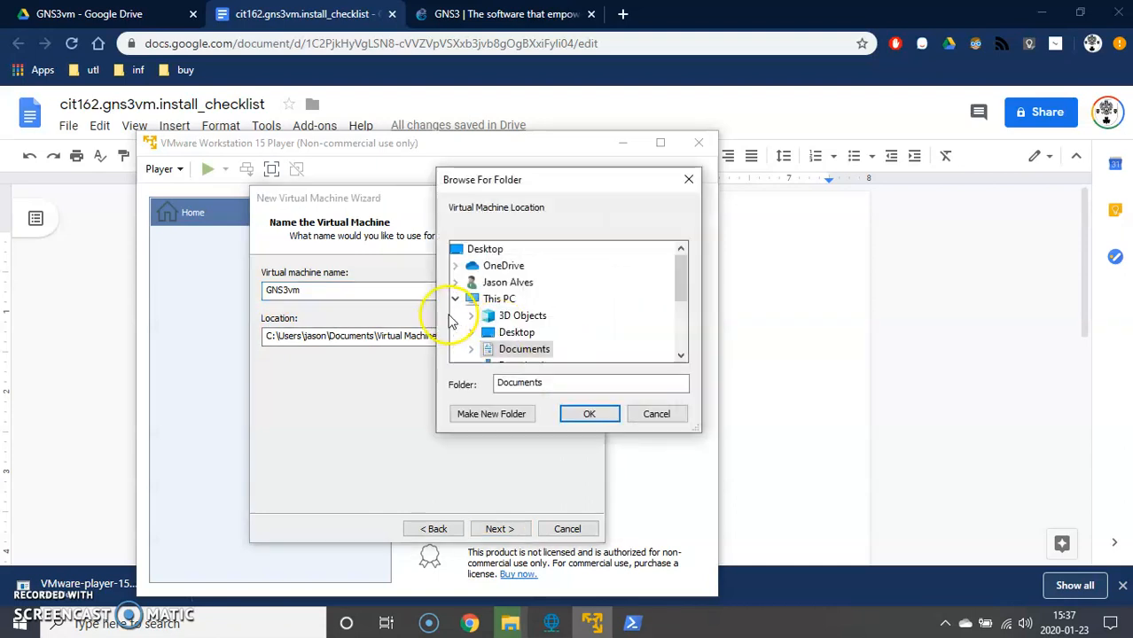
{"action": "scroll", "coordinate": [487, 317], "scroll_direction": "down", "scroll_amount": 3}
{"action": "scroll", "coordinate": [493, 321], "scroll_direction": "up", "scroll_amount": 2}
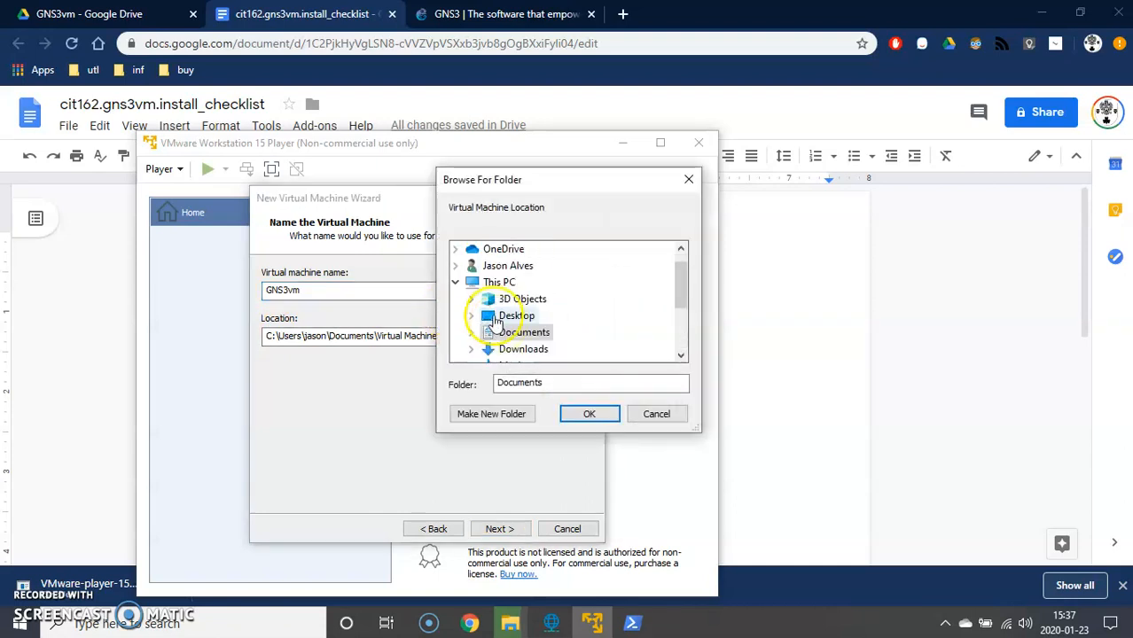
{"action": "scroll", "coordinate": [514, 312], "scroll_direction": "down", "scroll_amount": 4}
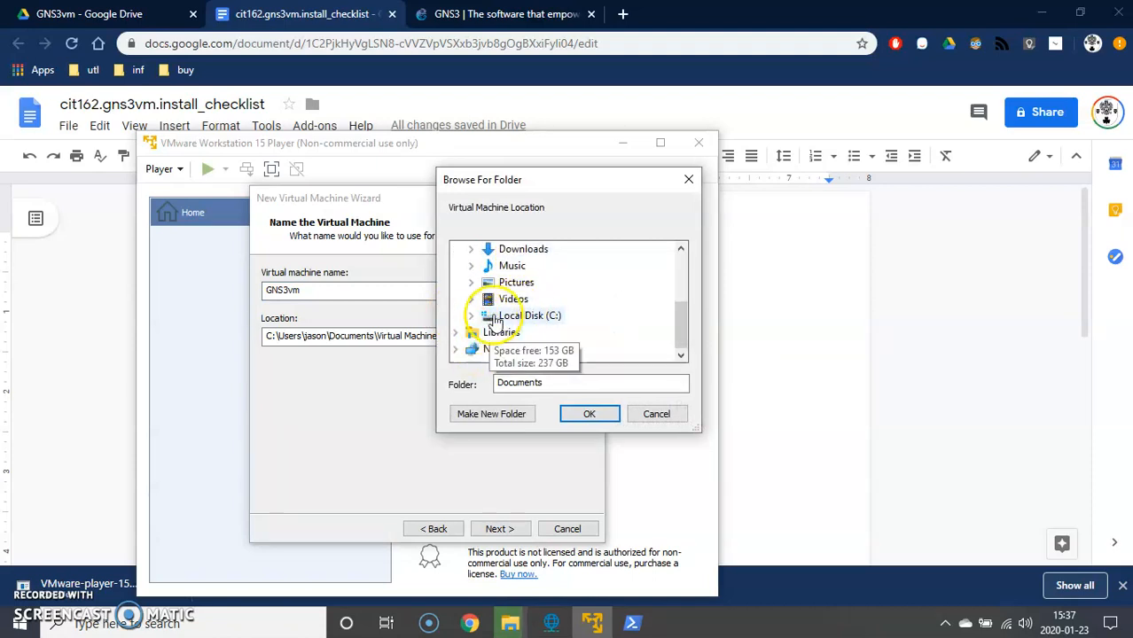
{"action": "scroll", "coordinate": [479, 326], "scroll_direction": "up", "scroll_amount": 4}
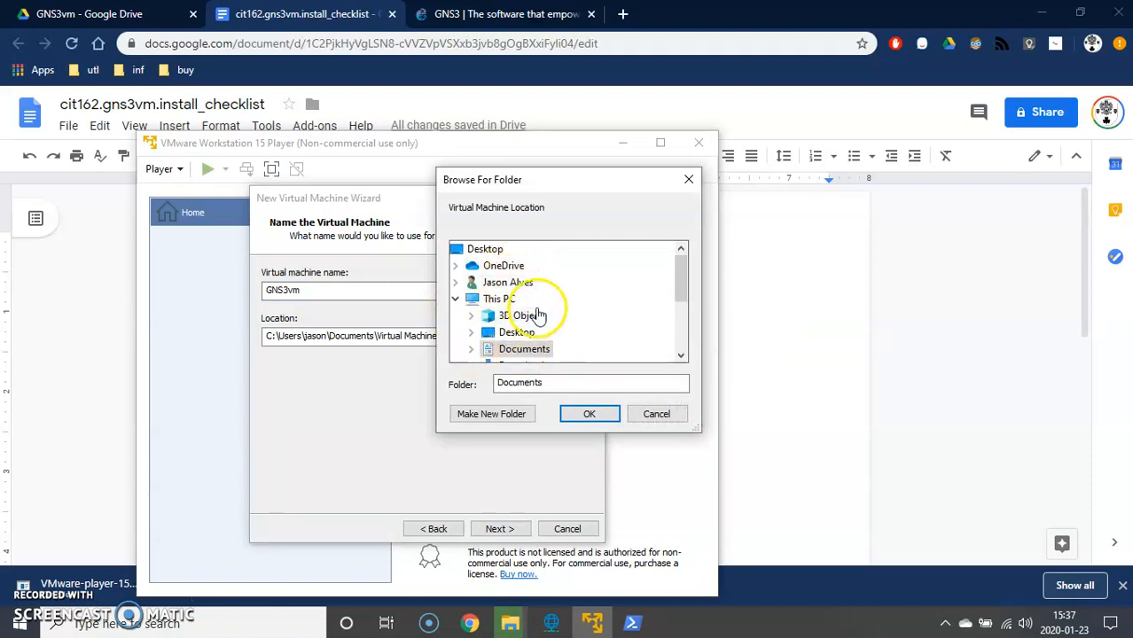
{"action": "scroll", "coordinate": [538, 315], "scroll_direction": "down", "scroll_amount": 1}
{"action": "left_click", "coordinate": [473, 300]}
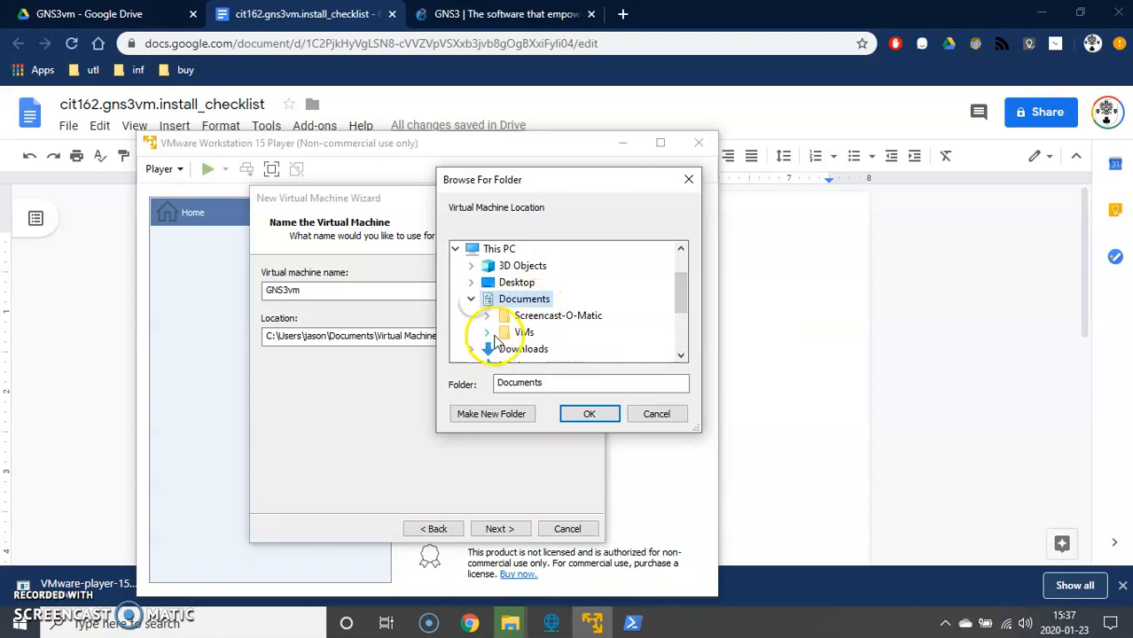
{"action": "left_click", "coordinate": [488, 333]}
{"action": "left_click", "coordinate": [536, 331]}
{"action": "left_click", "coordinate": [564, 349]}
{"action": "left_click", "coordinate": [587, 413]}
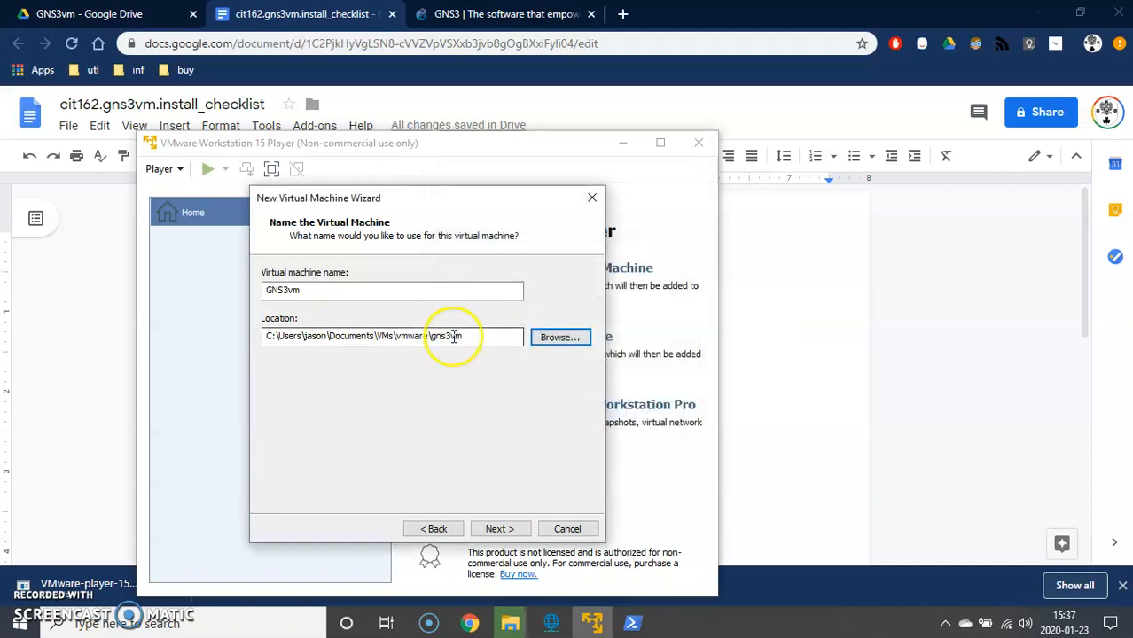
{"action": "left_click", "coordinate": [501, 528]}
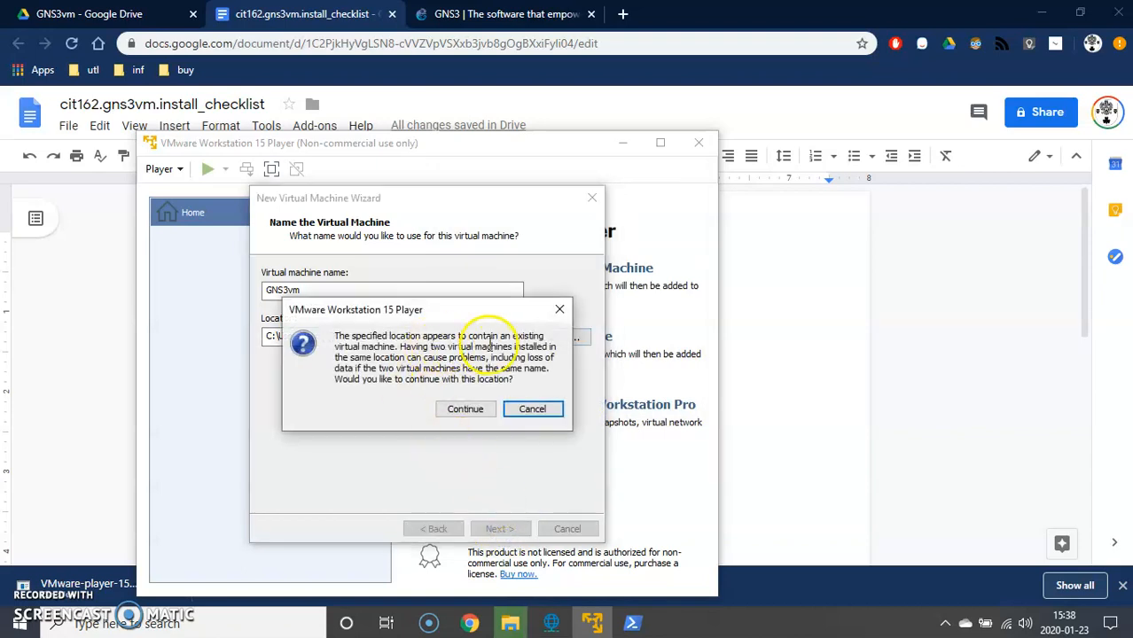
{"action": "left_click", "coordinate": [461, 410]}
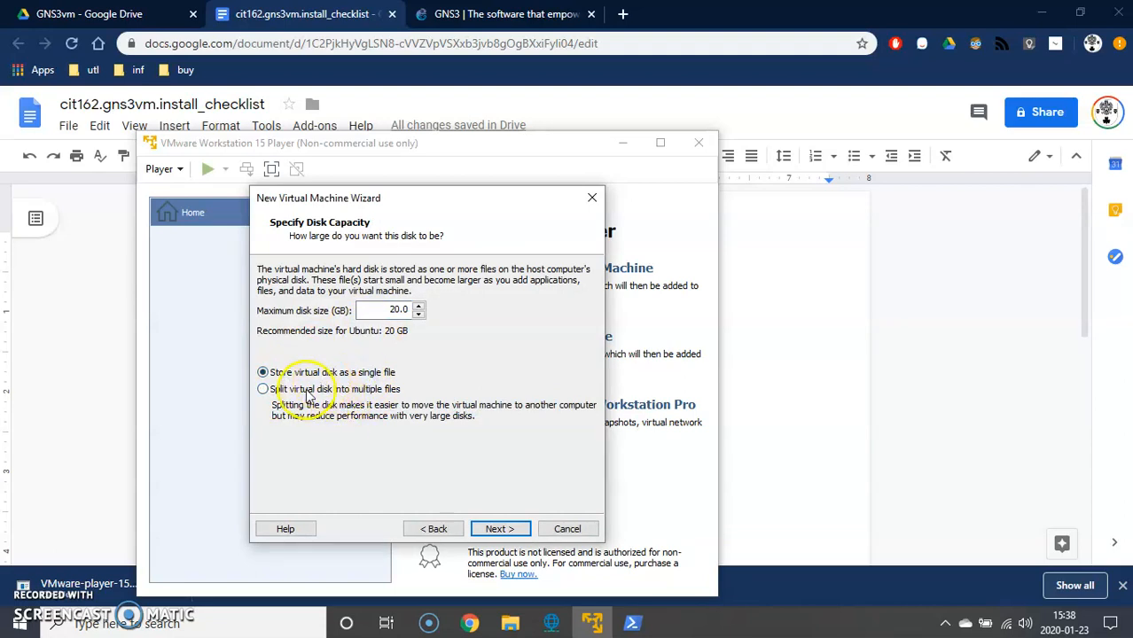
Accept the 20 GB virtual disk stored as a single file and open the new machine's hardware customization
{"action": "left_click", "coordinate": [494, 529]}
{"action": "left_click", "coordinate": [354, 442]}
{"action": "left_click", "coordinate": [309, 316]}
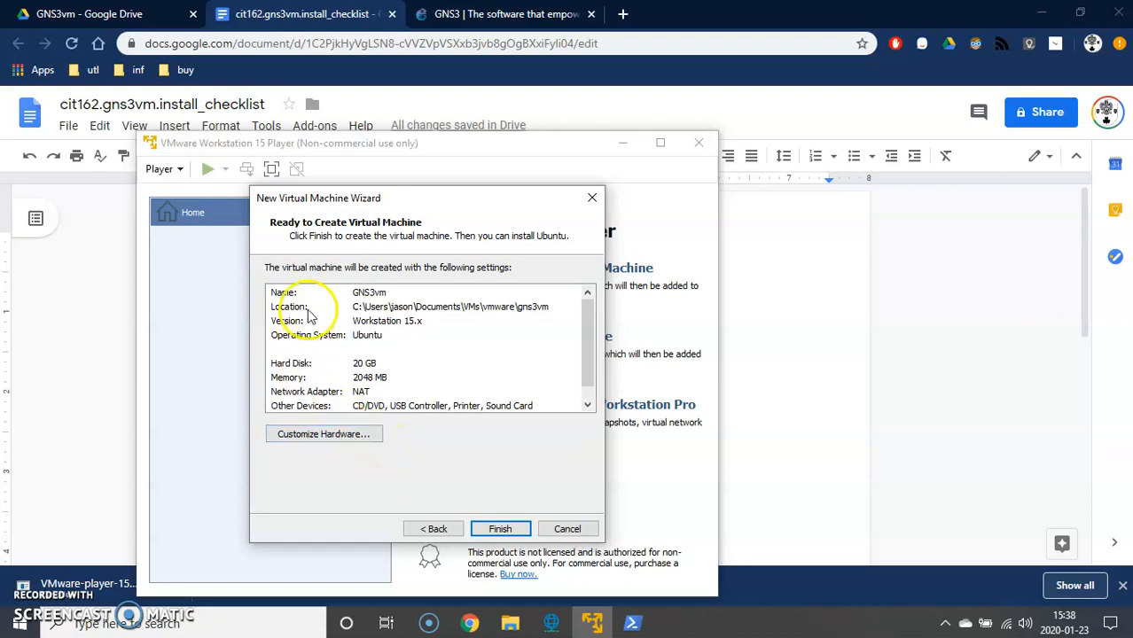
{"action": "left_click", "coordinate": [434, 529]}
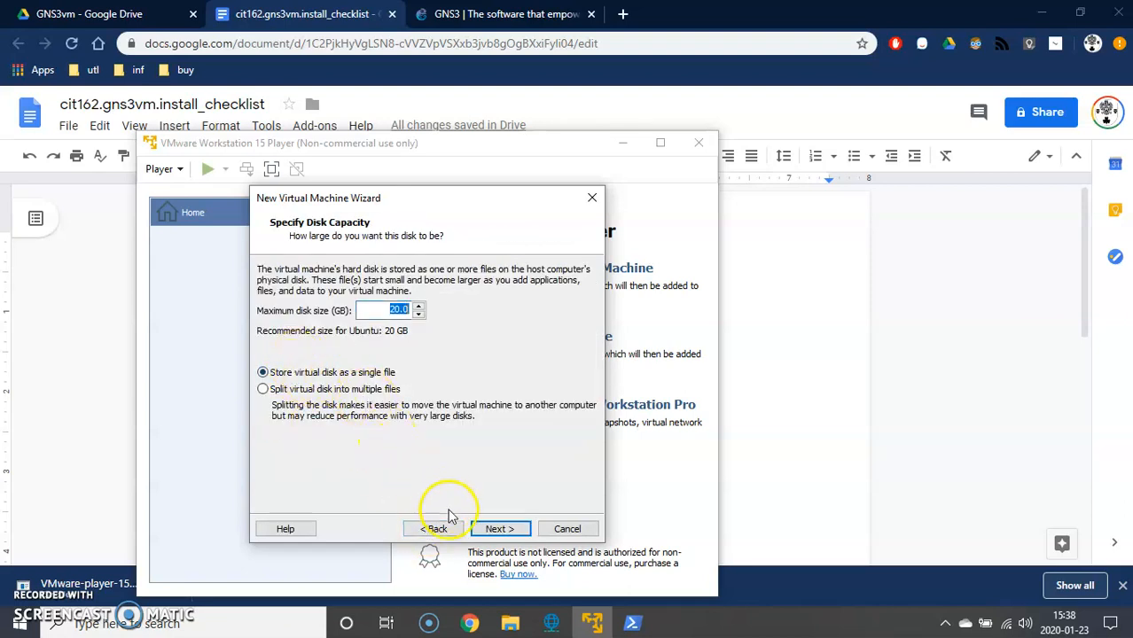
{"action": "left_click", "coordinate": [500, 529]}
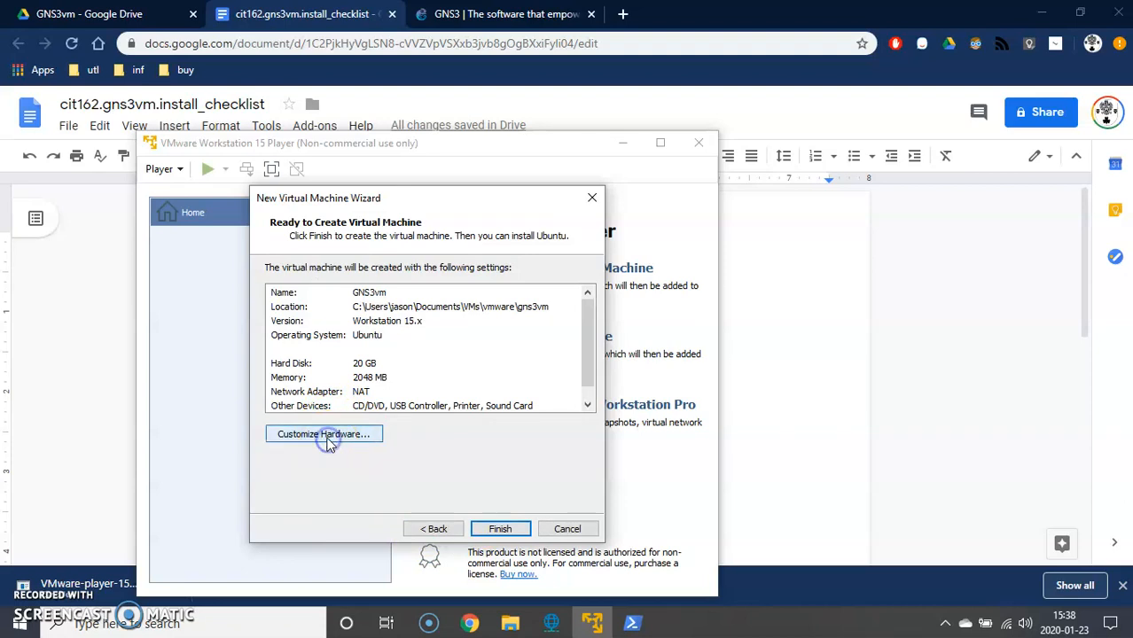
{"action": "left_click", "coordinate": [326, 437]}
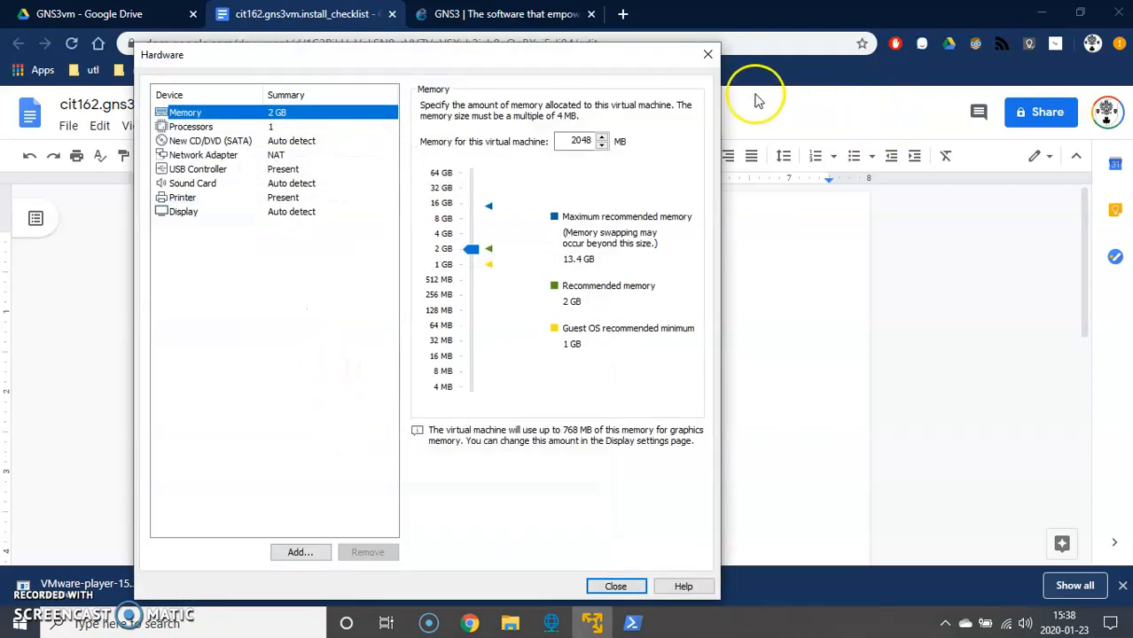
Arrange the browser window with the install checklist and the Hardware dialog side by side
{"action": "left_click", "coordinate": [733, 7]}
{"action": "left_click_drag", "start_coordinate": [677, 13], "coordinate": [1131, 27]}
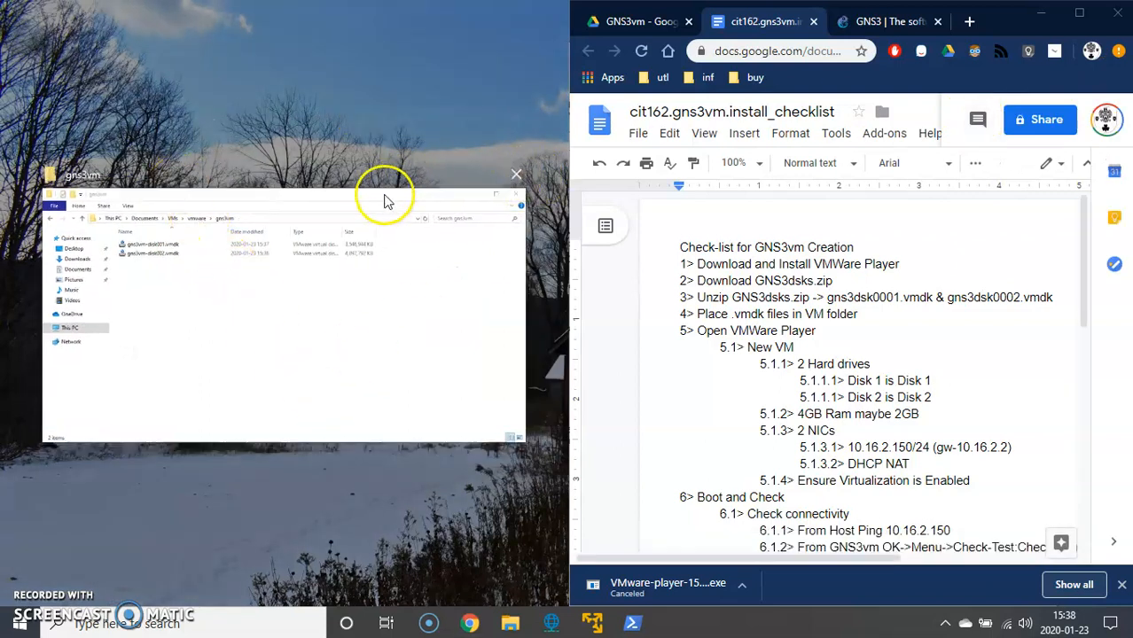
{"action": "left_click", "coordinate": [374, 80]}
{"action": "left_click", "coordinate": [592, 623]}
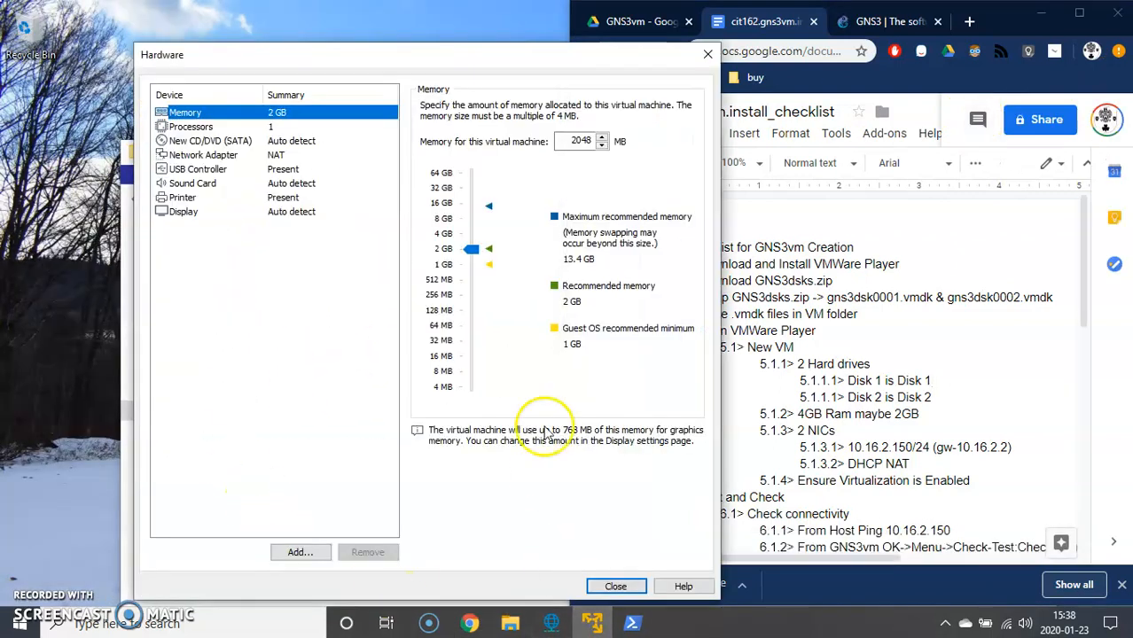
{"action": "left_click_drag", "start_coordinate": [572, 54], "coordinate": [461, 26]}
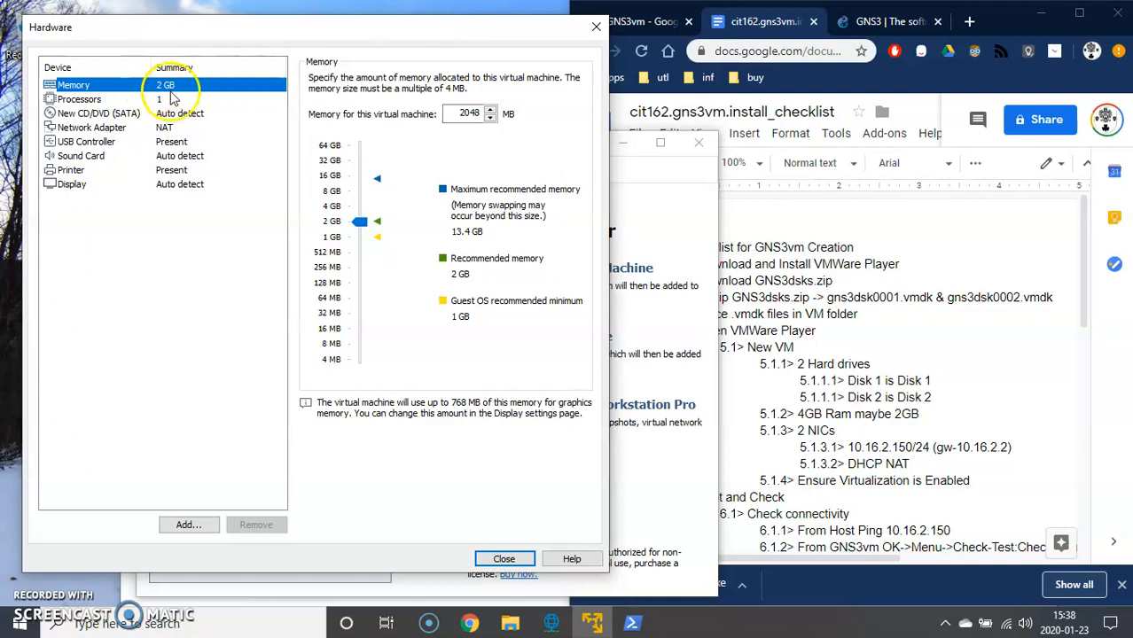
{"action": "left_click", "coordinate": [846, 331]}
{"action": "left_click", "coordinate": [844, 380]}
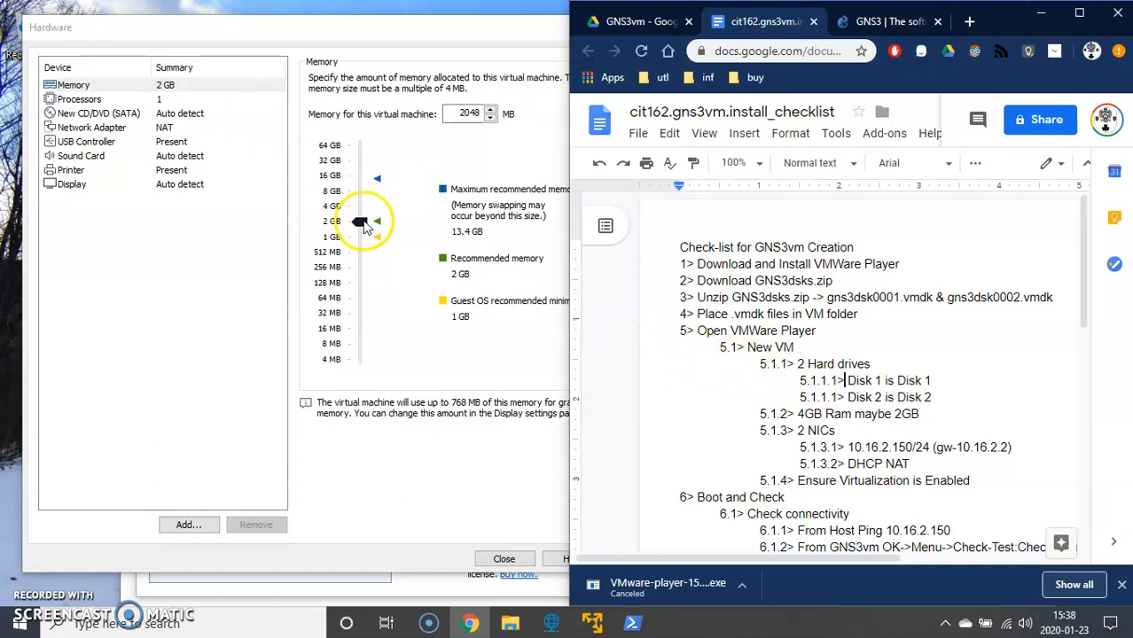
Set the virtual machine's memory to 4096 MB
{"action": "left_click_drag", "start_coordinate": [360, 222], "coordinate": [360, 215]}
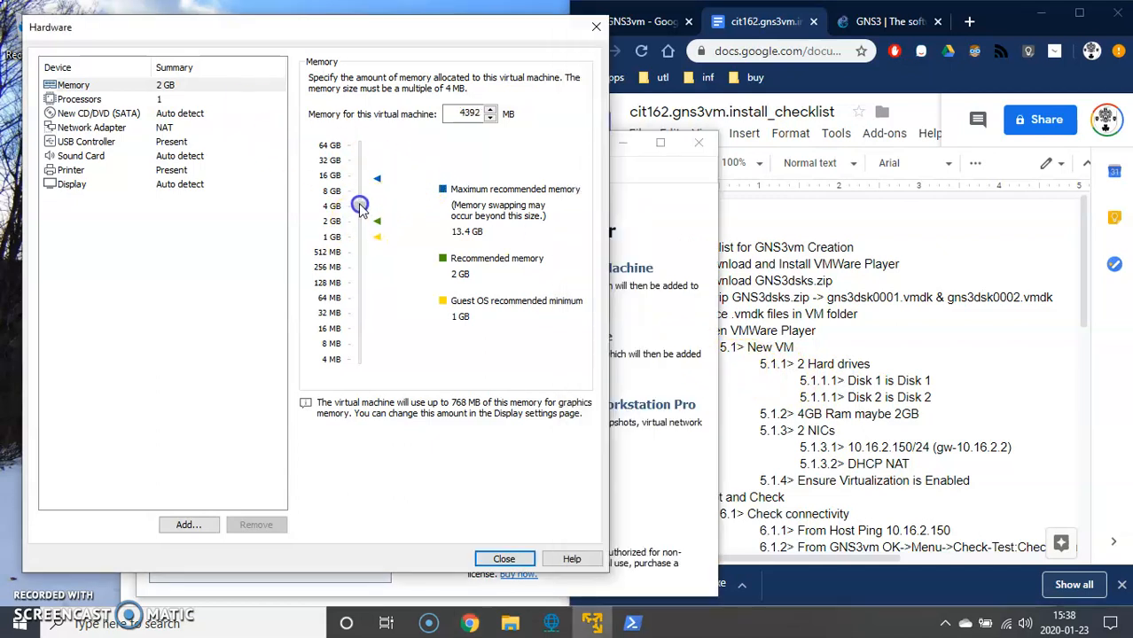
{"action": "left_click_drag", "start_coordinate": [361, 211], "coordinate": [360, 209]}
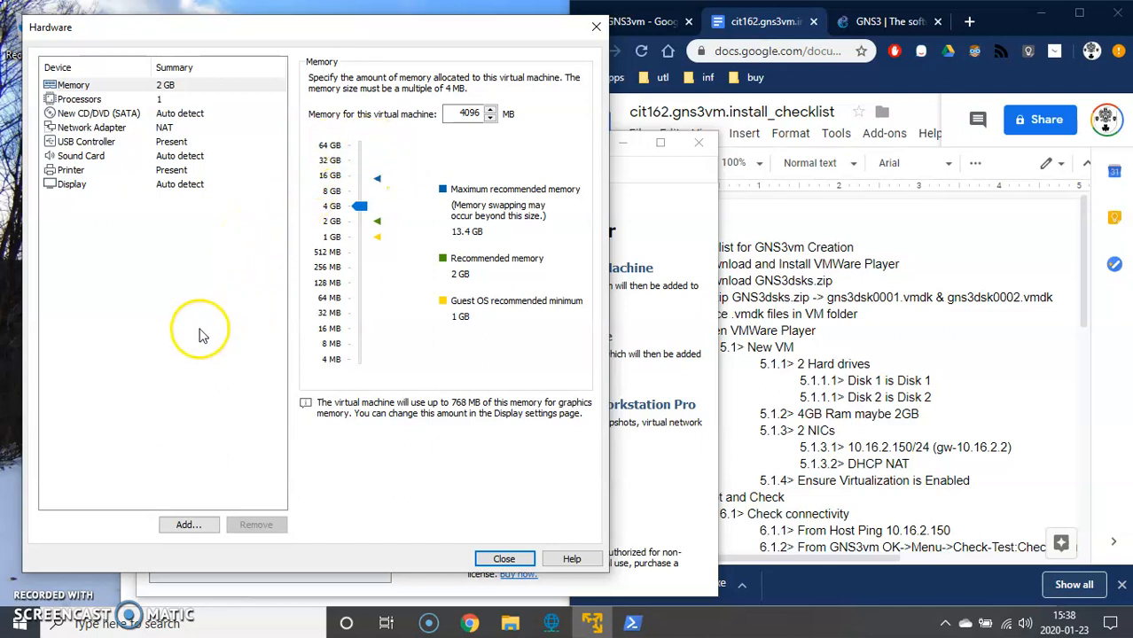
{"action": "left_click", "coordinate": [173, 99]}
{"action": "left_click", "coordinate": [168, 86]}
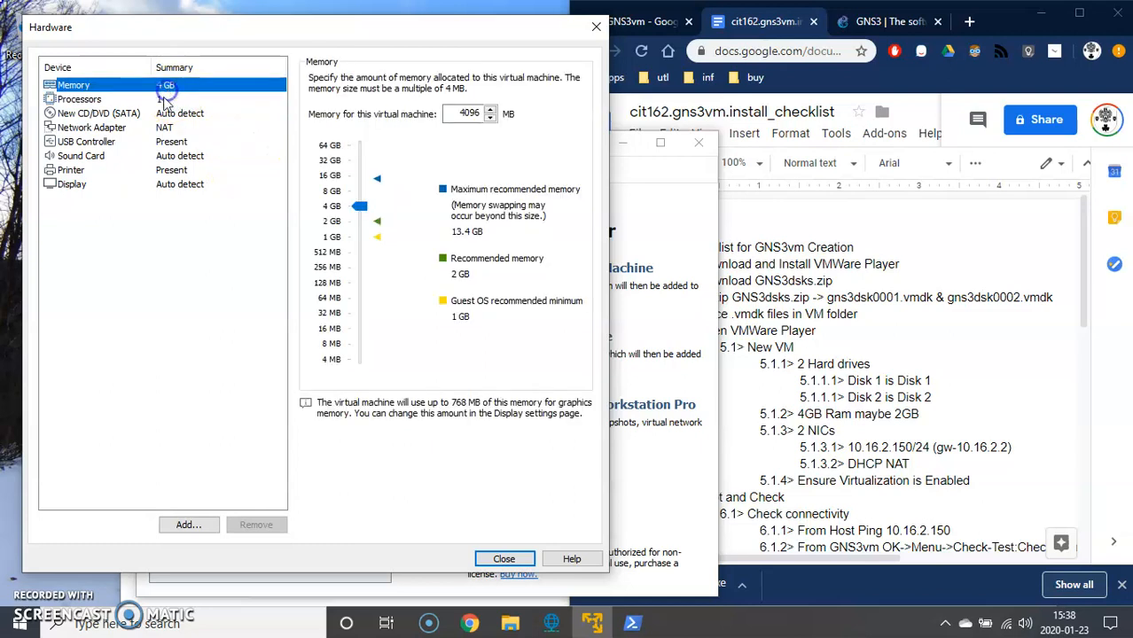
Connect the virtual machine's network adapter to the custom virtual network VMnet16 (Host-only)
{"action": "left_click", "coordinate": [167, 100]}
{"action": "left_click", "coordinate": [160, 115]}
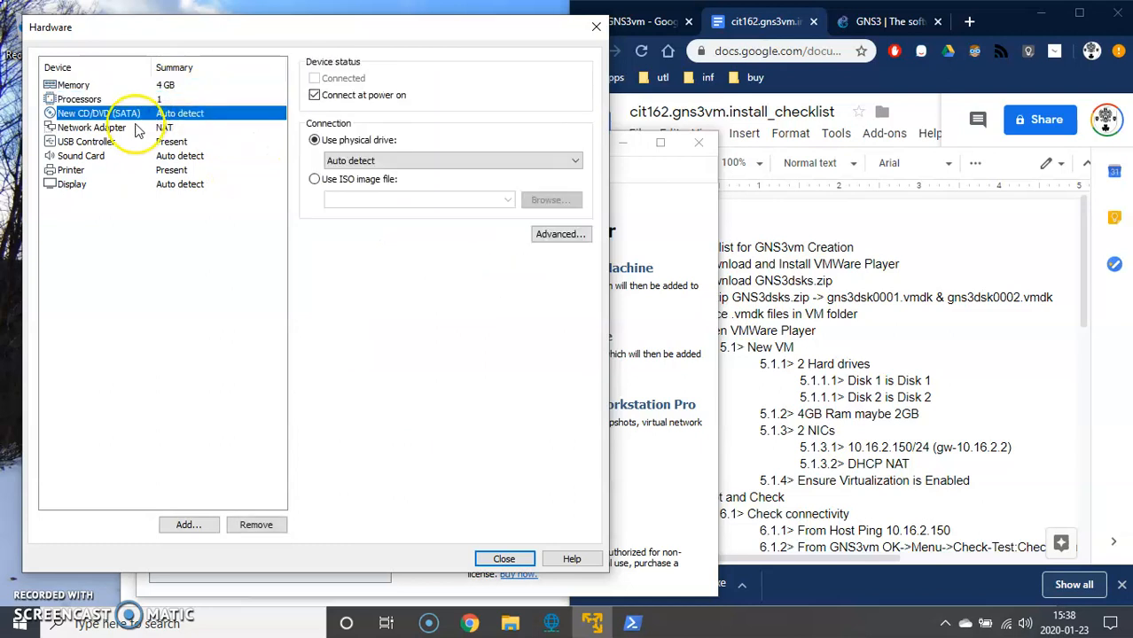
{"action": "left_click", "coordinate": [139, 129]}
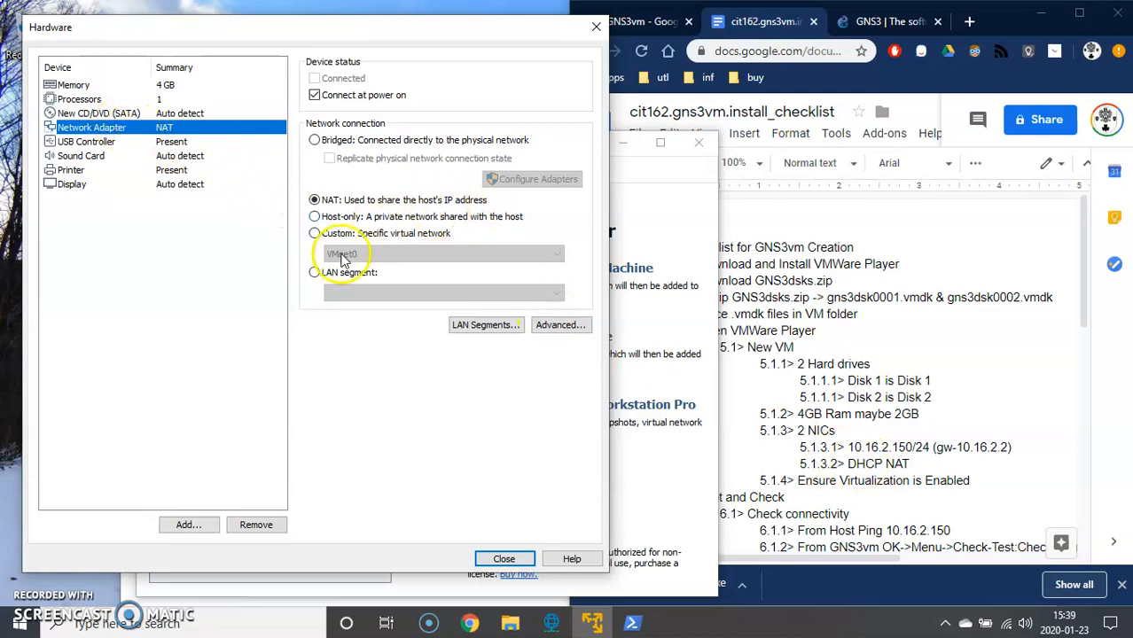
{"action": "left_click", "coordinate": [315, 233]}
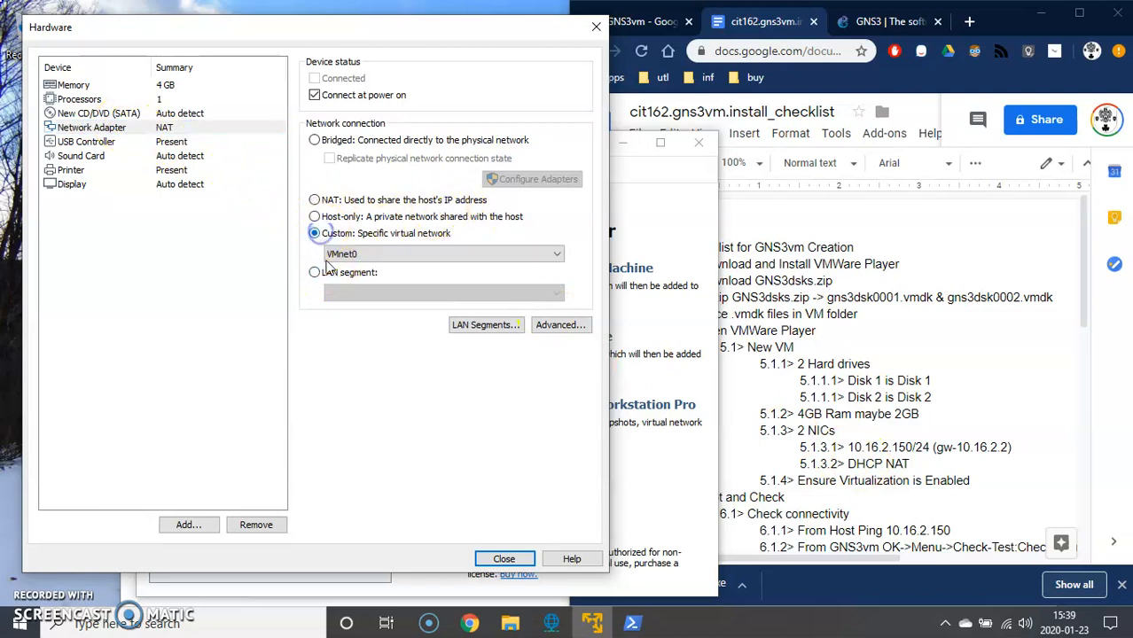
{"action": "left_click", "coordinate": [342, 254]}
{"action": "left_click", "coordinate": [373, 443]}
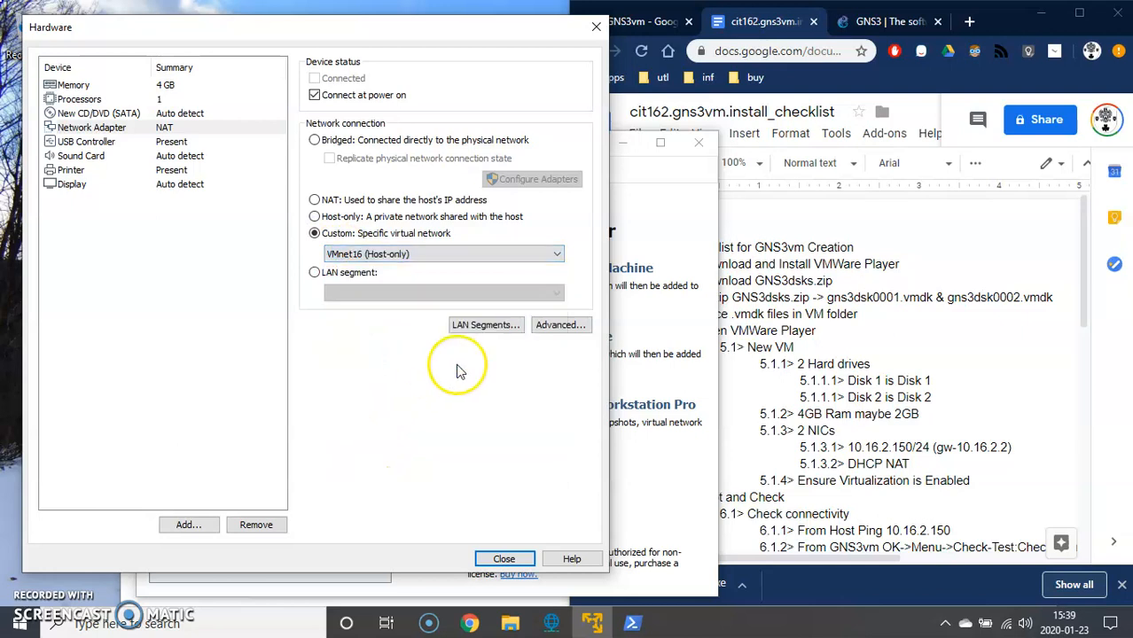
Add a second network adapter to the virtual machine, keeping its default NAT connection
{"action": "left_click", "coordinate": [87, 129]}
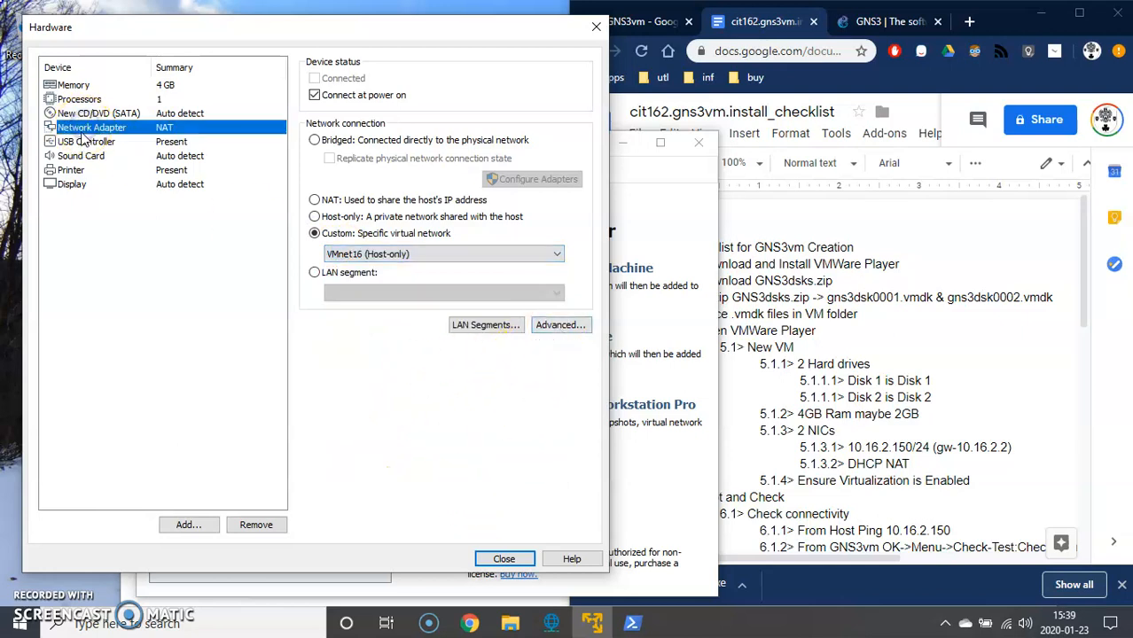
{"action": "left_click", "coordinate": [199, 523]}
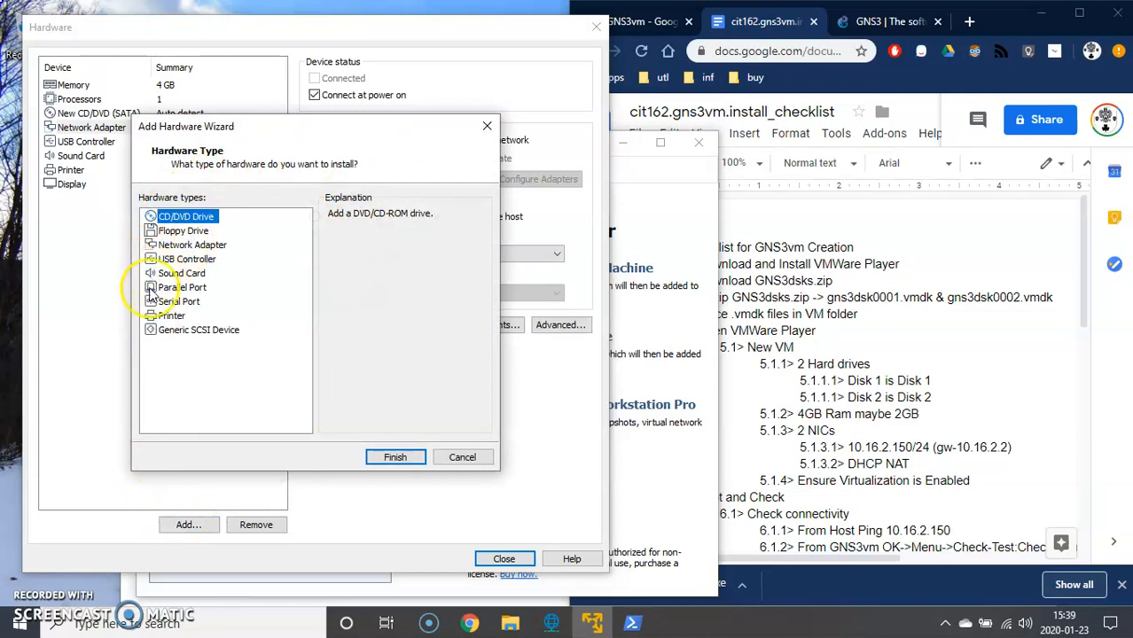
{"action": "left_click", "coordinate": [167, 245]}
{"action": "left_click", "coordinate": [373, 457]}
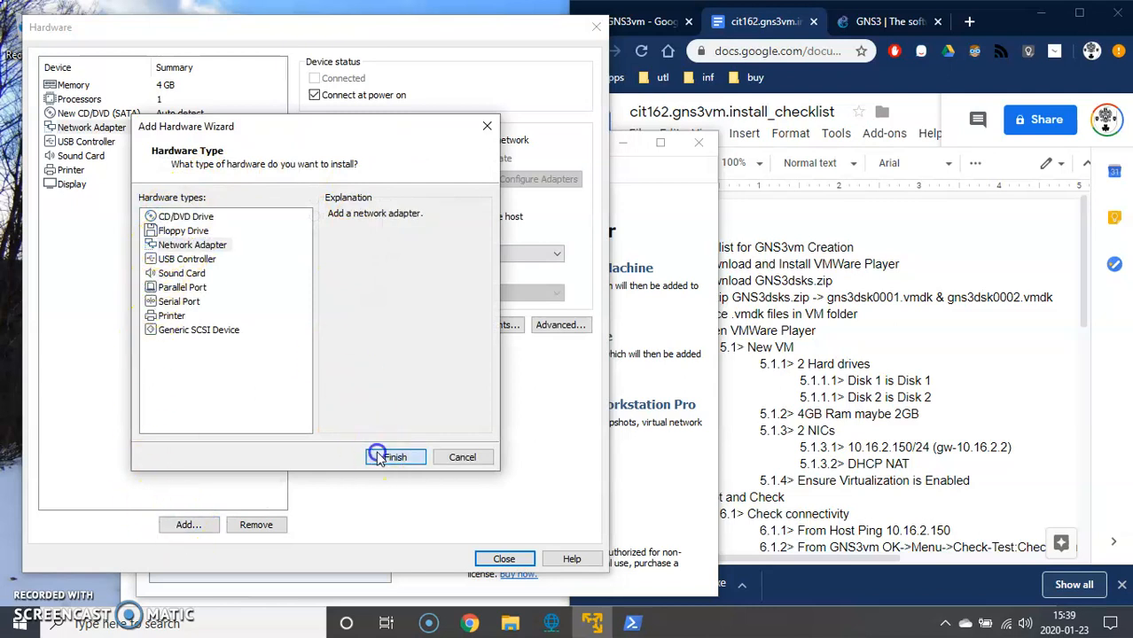
{"action": "left_click", "coordinate": [142, 143]}
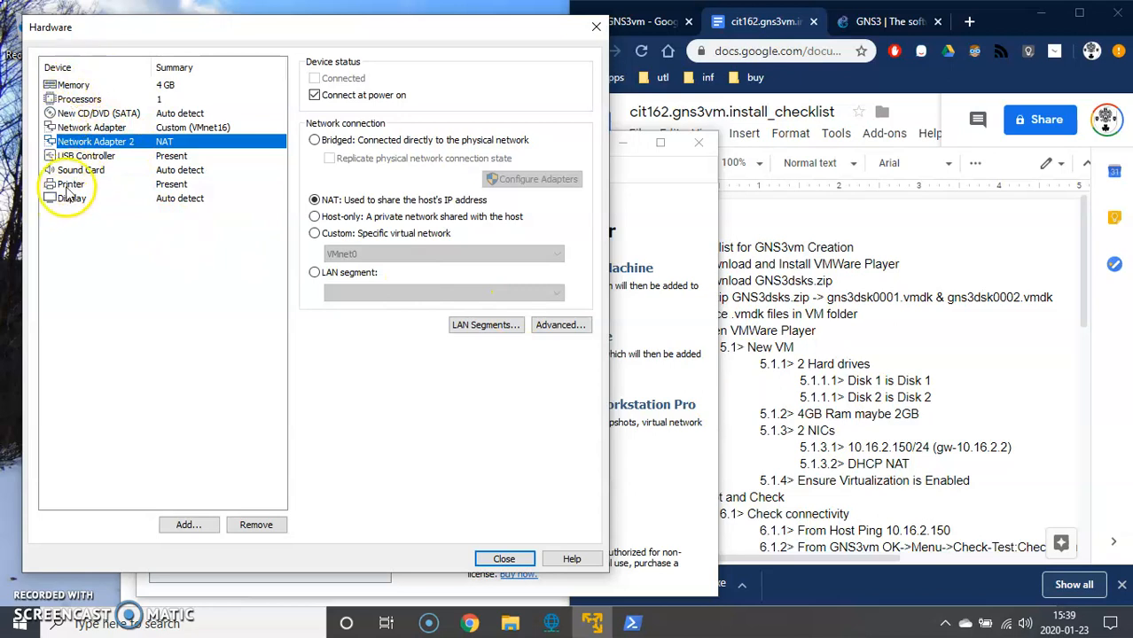
Remove the CD/DVD (SATA) drive and the sound card from the virtual machine's hardware
{"action": "left_click", "coordinate": [75, 127]}
{"action": "left_click", "coordinate": [80, 114]}
{"action": "left_click", "coordinate": [75, 127]}
{"action": "left_click", "coordinate": [79, 114]}
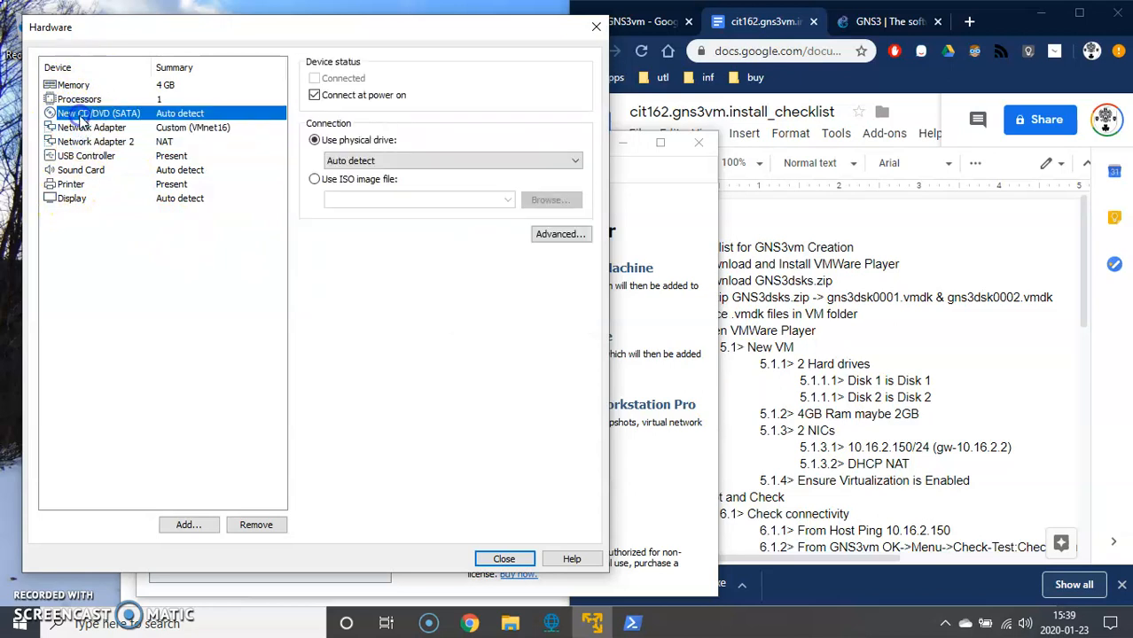
{"action": "left_click", "coordinate": [257, 525]}
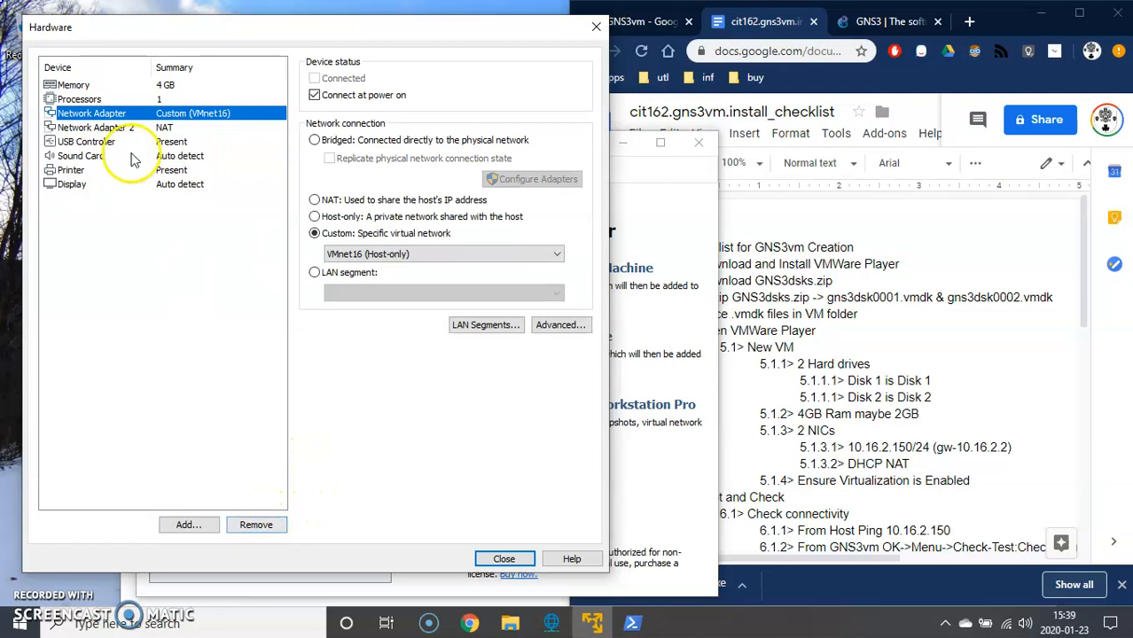
{"action": "left_click", "coordinate": [72, 155]}
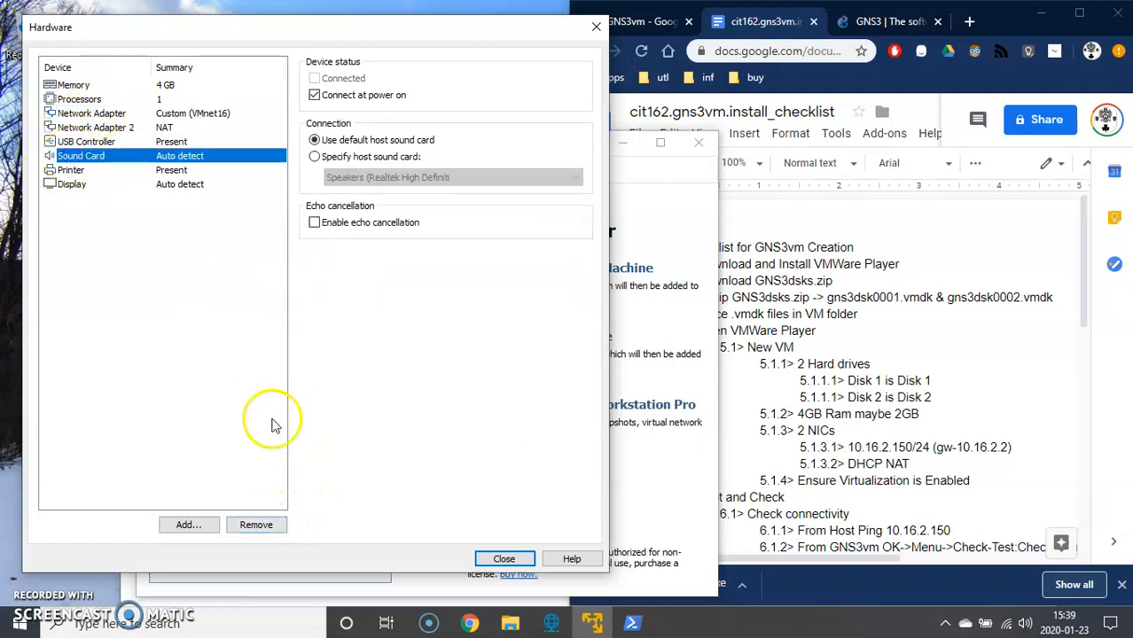
{"action": "left_click", "coordinate": [256, 524]}
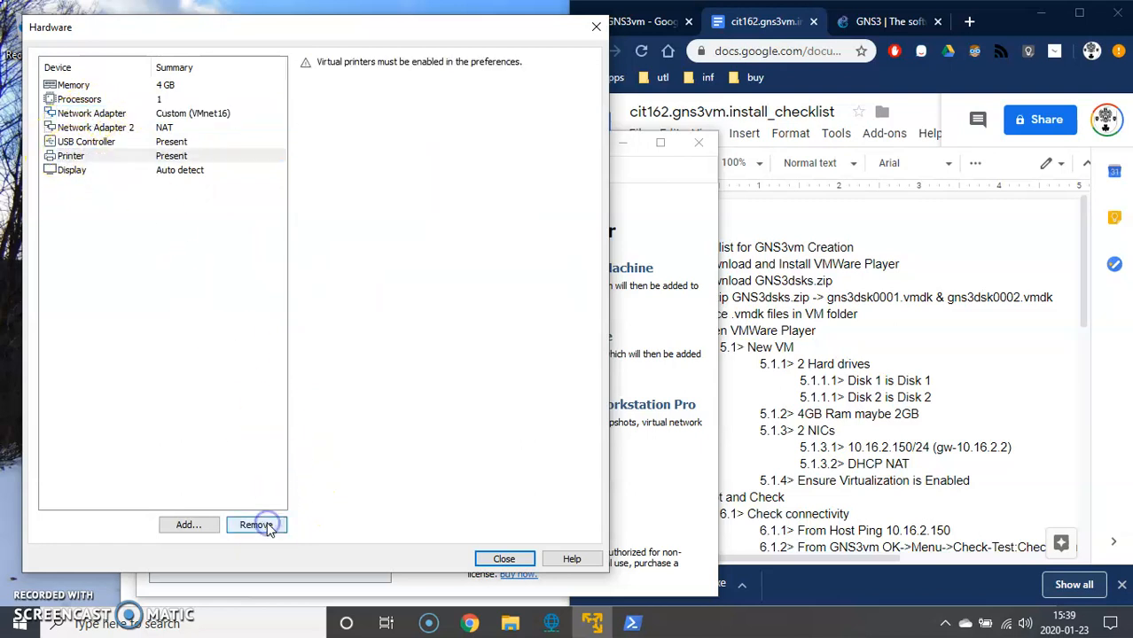
Turn off 3D graphics acceleration for the display and specify one monitor with a maximum resolution of 800 x 600
{"action": "left_click", "coordinate": [75, 171]}
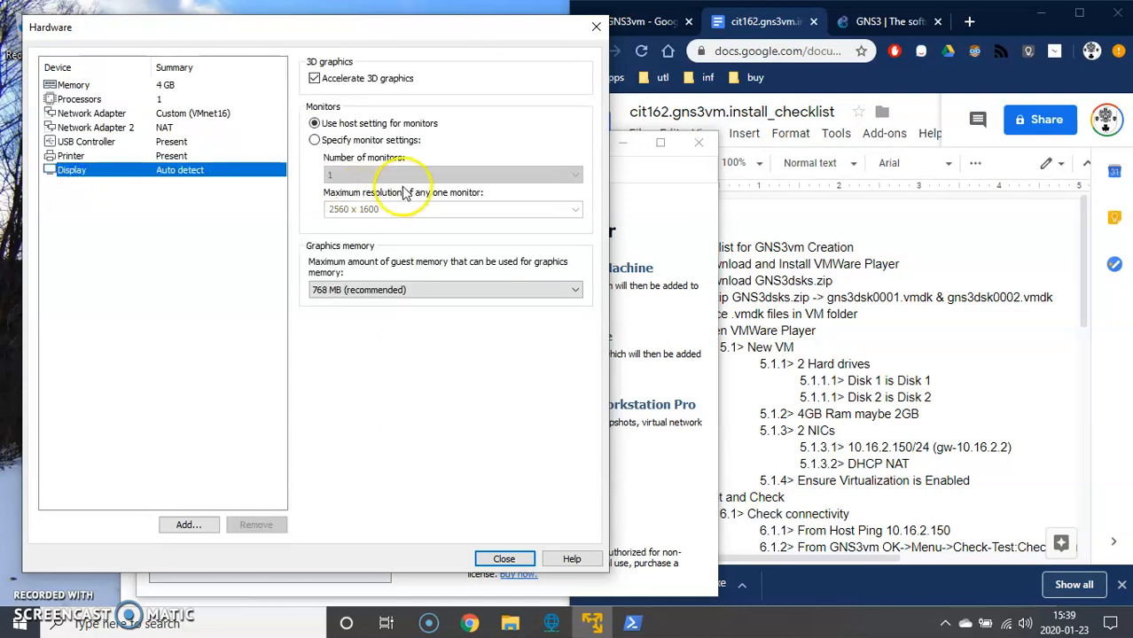
{"action": "left_click", "coordinate": [315, 78]}
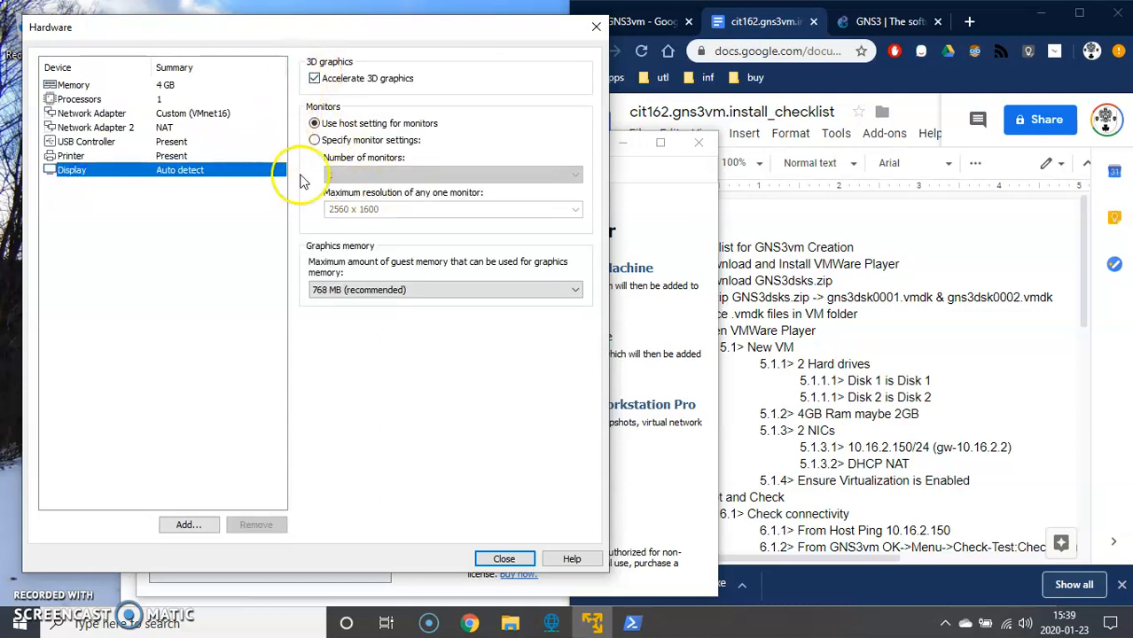
{"action": "left_click", "coordinate": [315, 78]}
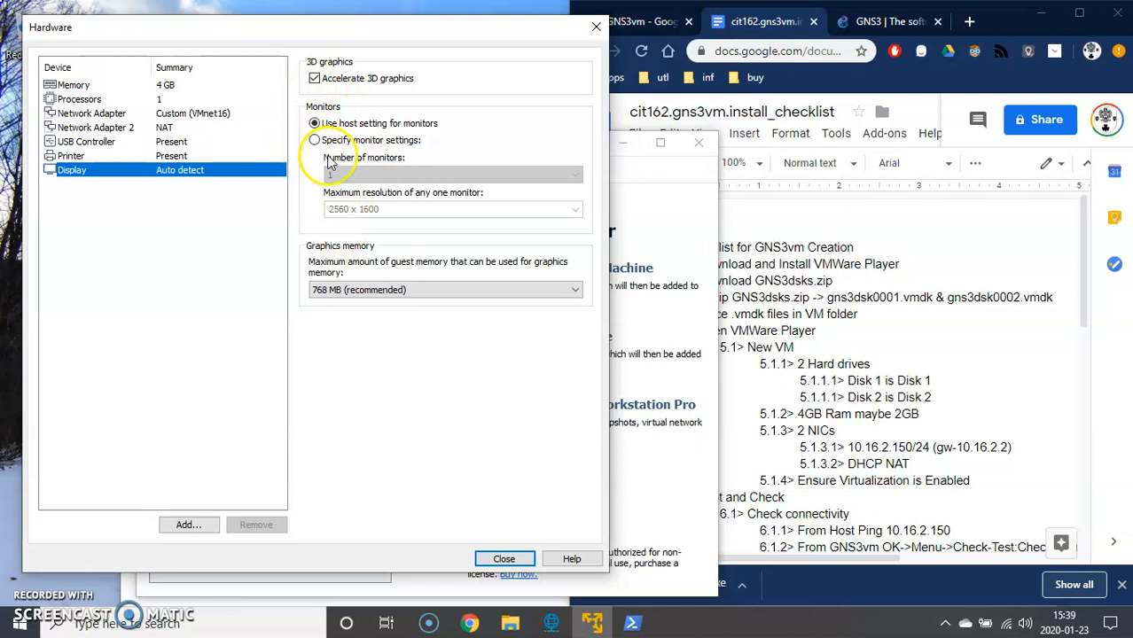
{"action": "left_click", "coordinate": [316, 79]}
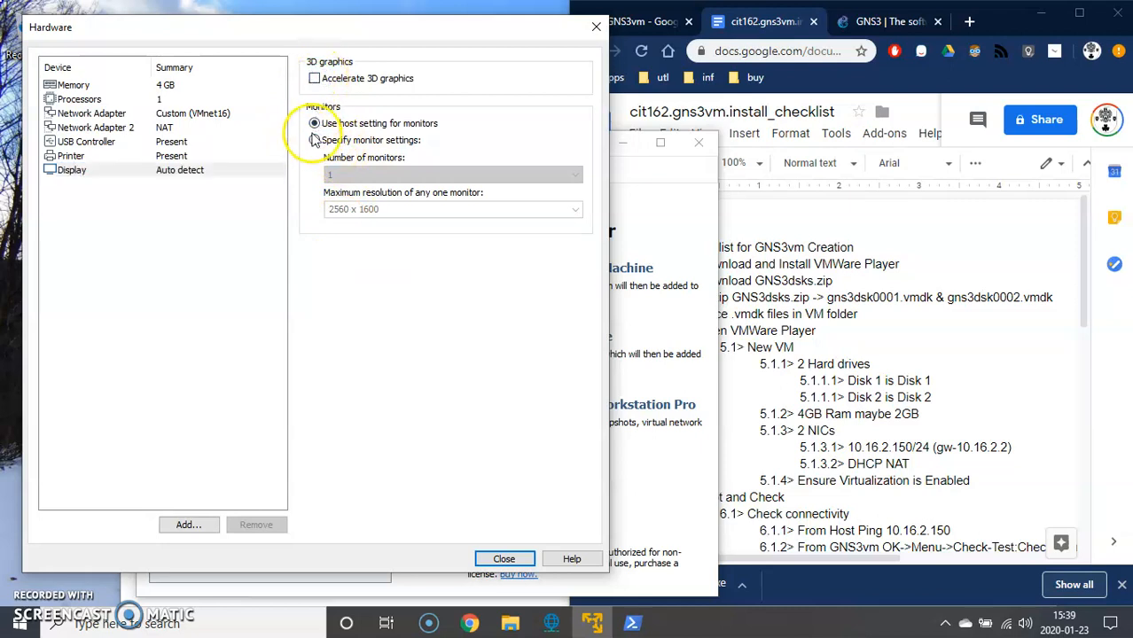
{"action": "left_click", "coordinate": [315, 140]}
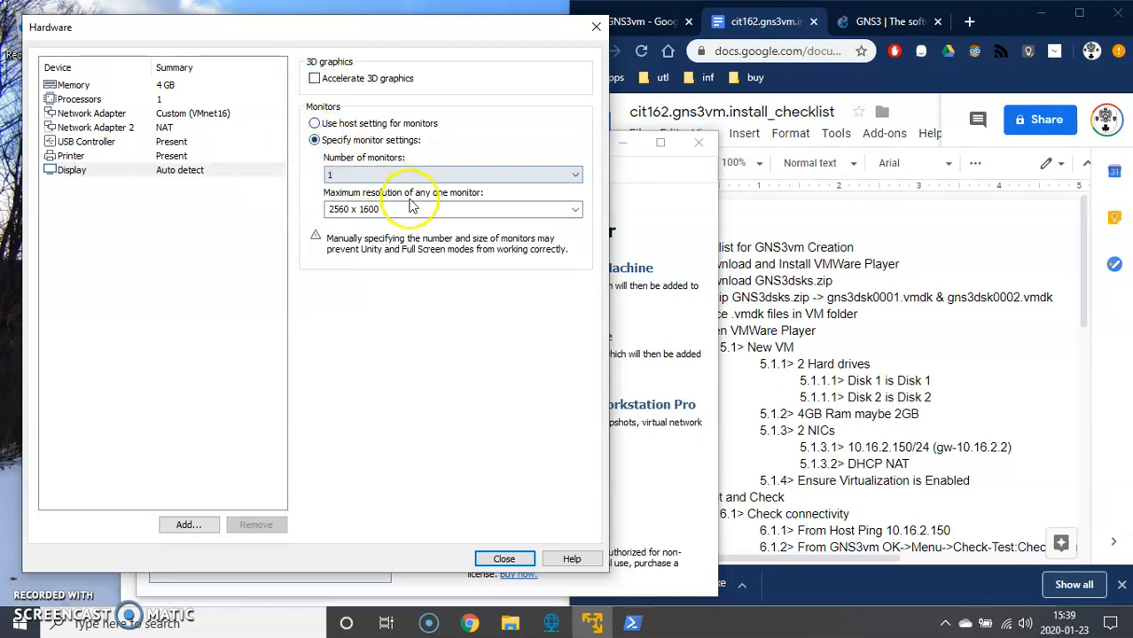
{"action": "left_click", "coordinate": [575, 209]}
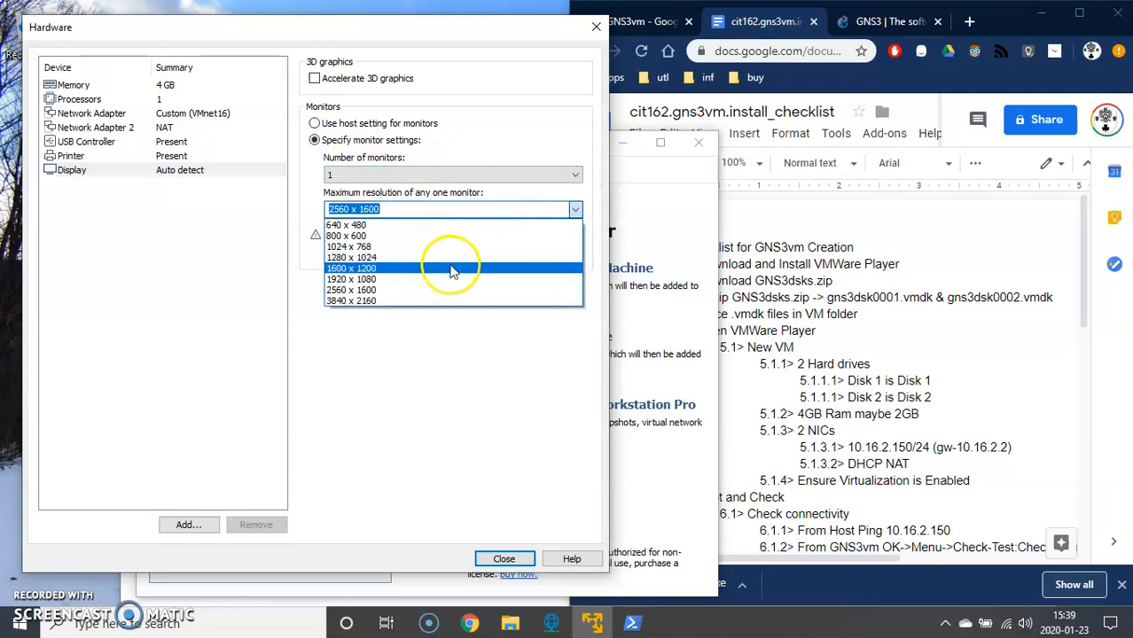
{"action": "left_click", "coordinate": [352, 235]}
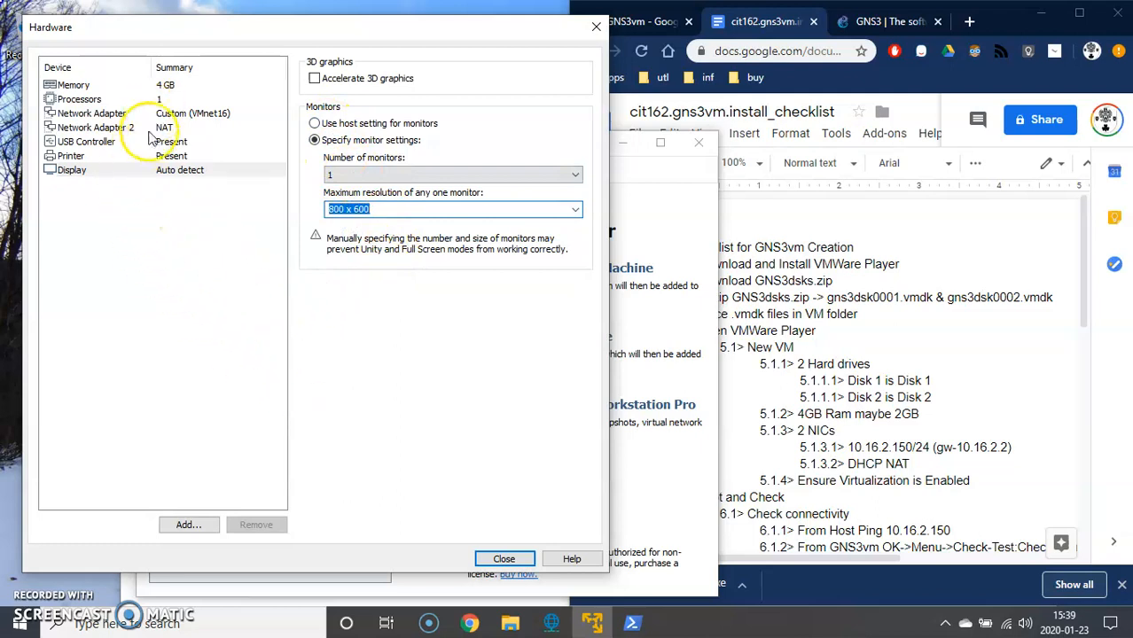
Remove the USB controller from the virtual machine's hardware
{"action": "left_click", "coordinate": [115, 157]}
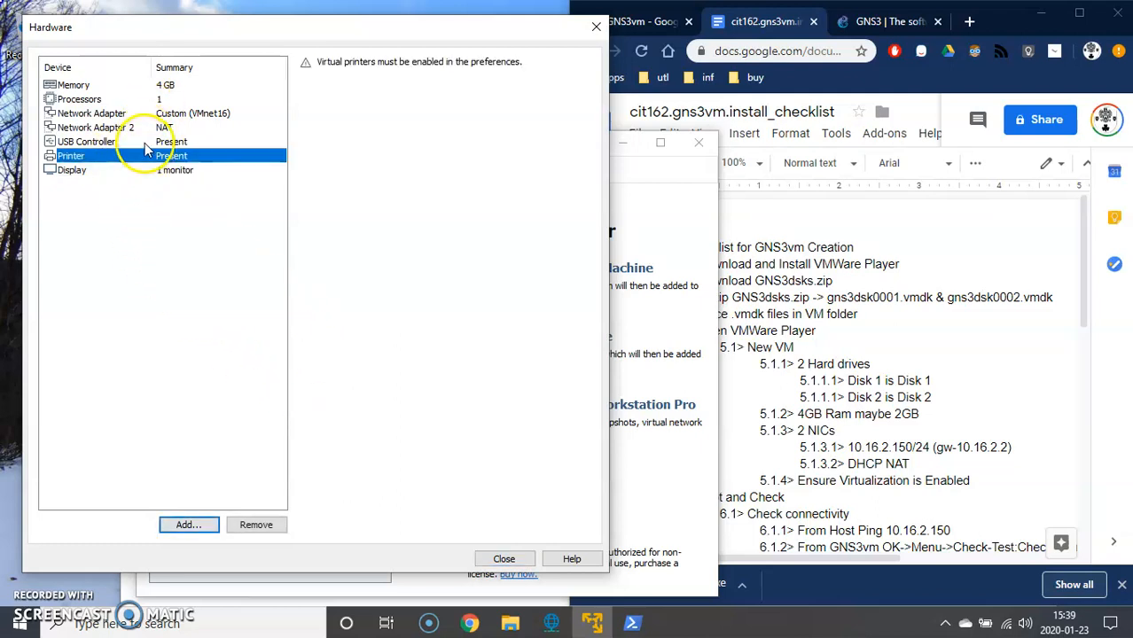
{"action": "left_click", "coordinate": [128, 144]}
{"action": "left_click", "coordinate": [402, 81]}
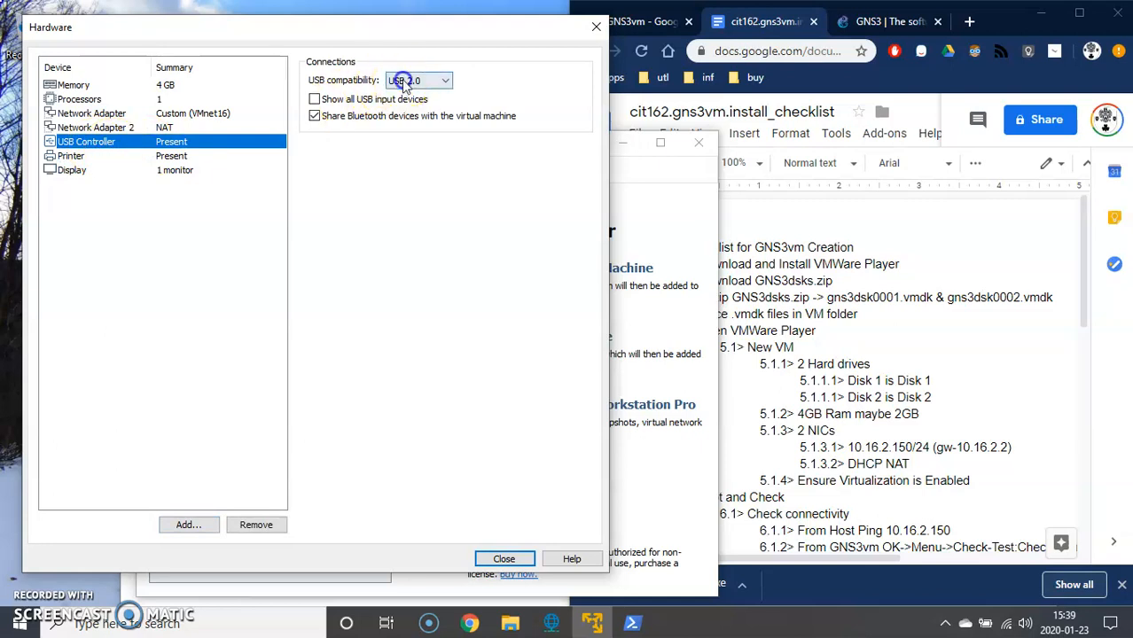
{"action": "left_click", "coordinate": [344, 202]}
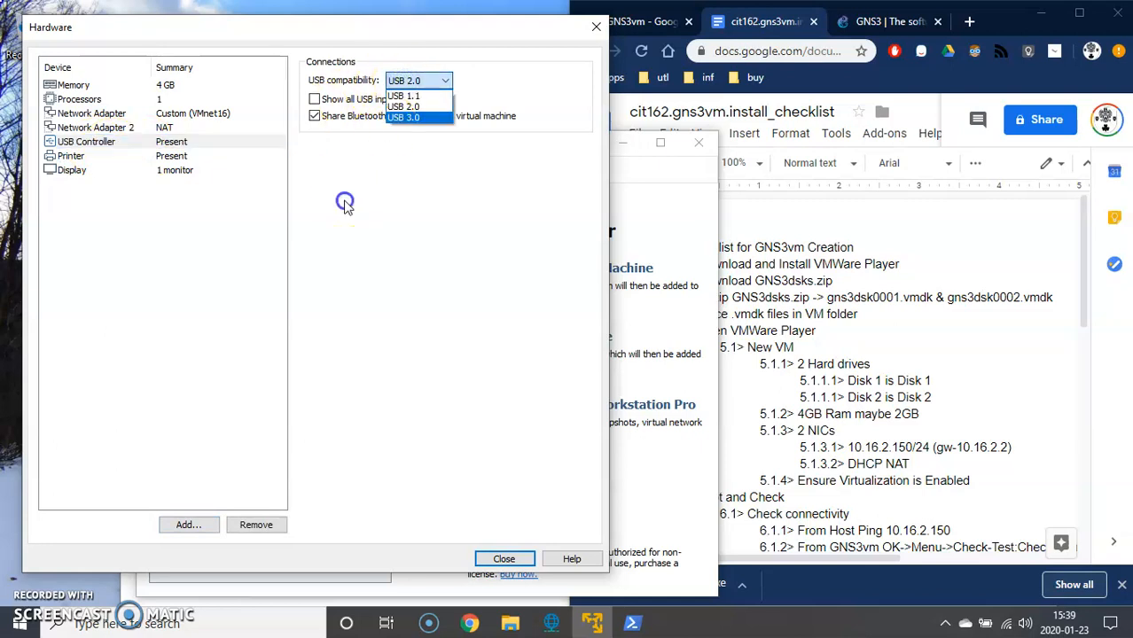
{"action": "left_click", "coordinate": [257, 524]}
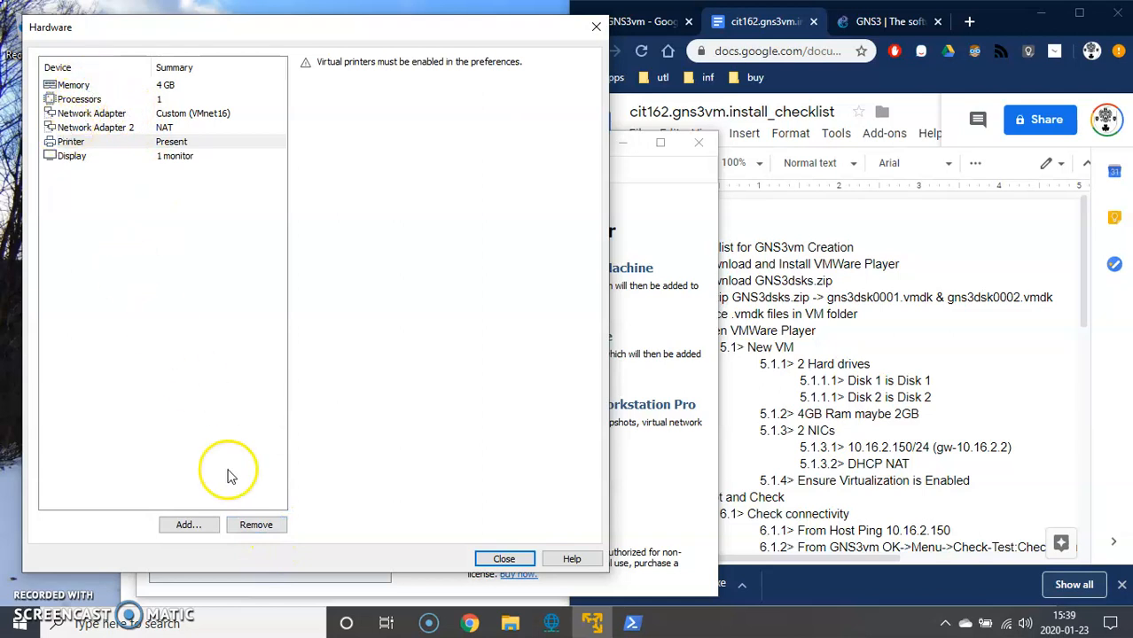
{"action": "left_click", "coordinate": [186, 524]}
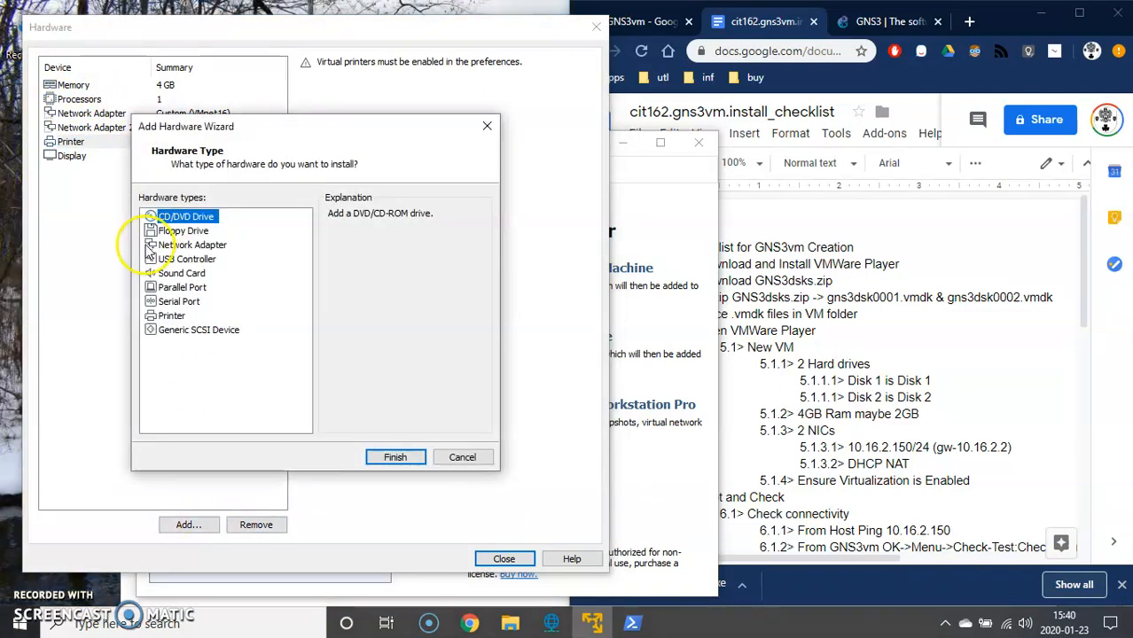
{"action": "left_click", "coordinate": [175, 331]}
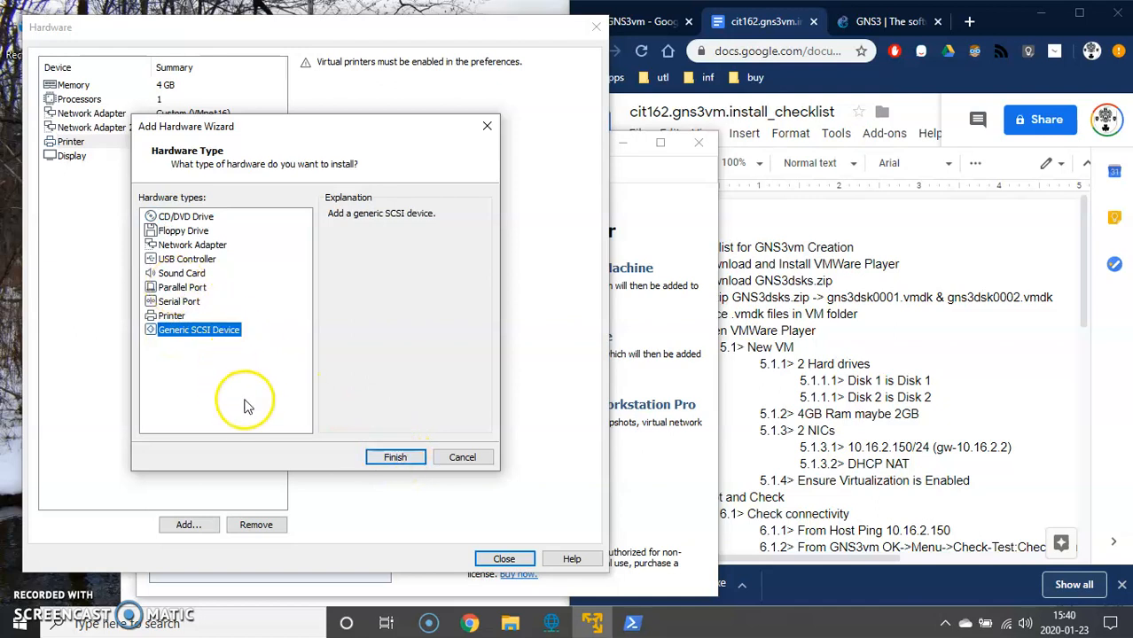
{"action": "left_click", "coordinate": [454, 457]}
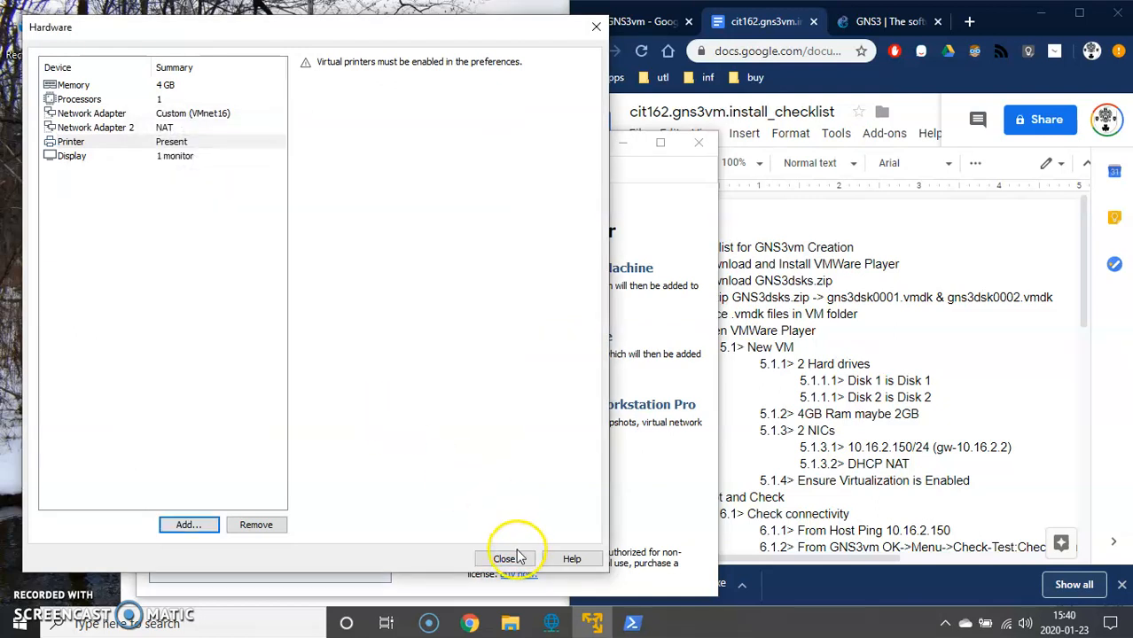
Close the hardware customization, finish creating the GNS3vm virtual machine and select it in the library
{"action": "left_click", "coordinate": [505, 558]}
{"action": "left_click", "coordinate": [501, 532]}
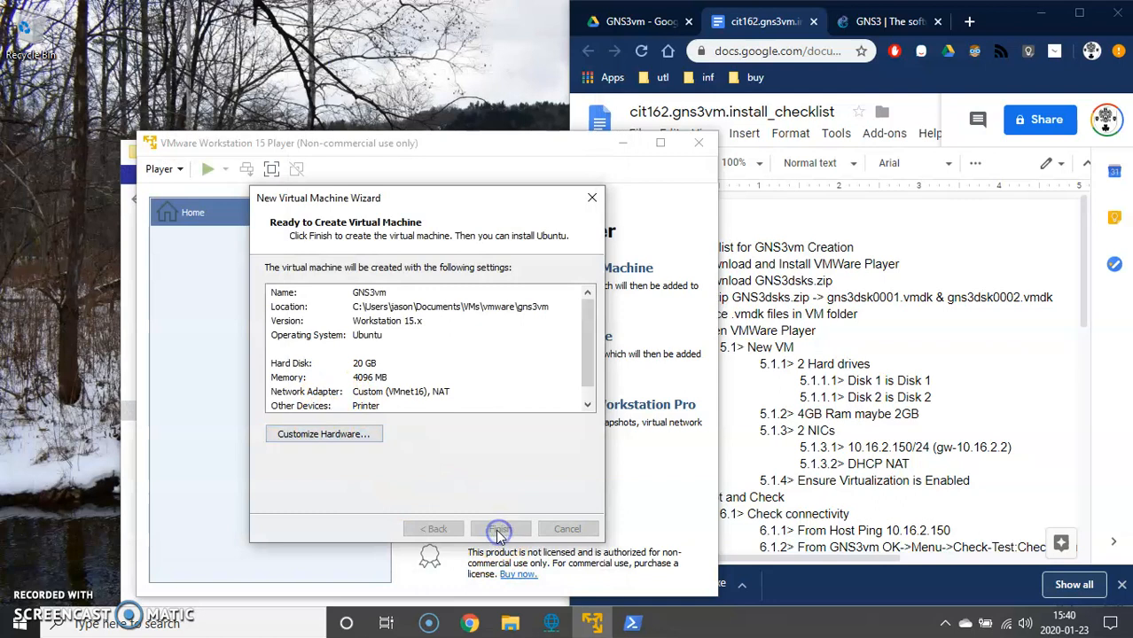
{"action": "left_click", "coordinate": [286, 246]}
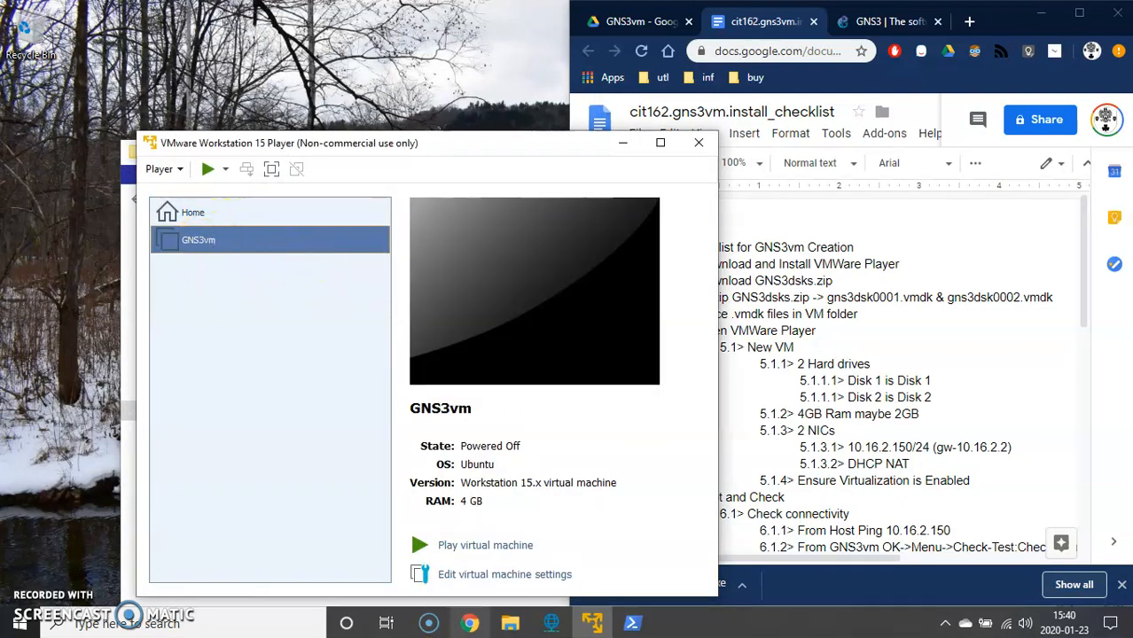
Open the GNS3vm virtual machine's settings and remove its 20 GB SCSI hard disk
{"action": "left_click", "coordinate": [452, 573]}
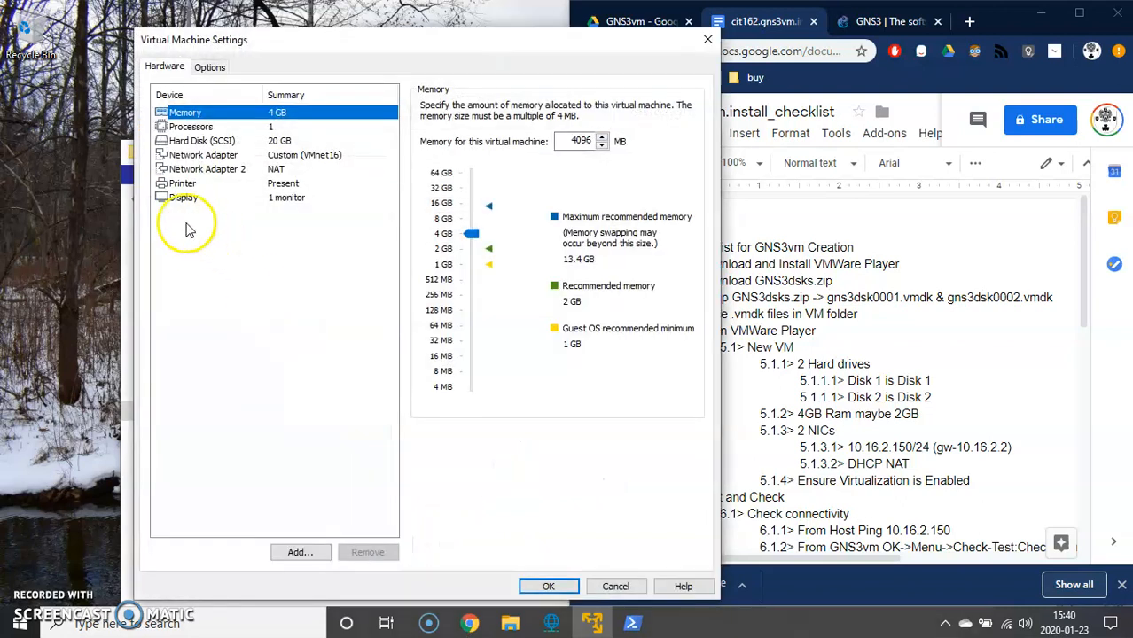
{"action": "left_click", "coordinate": [197, 140]}
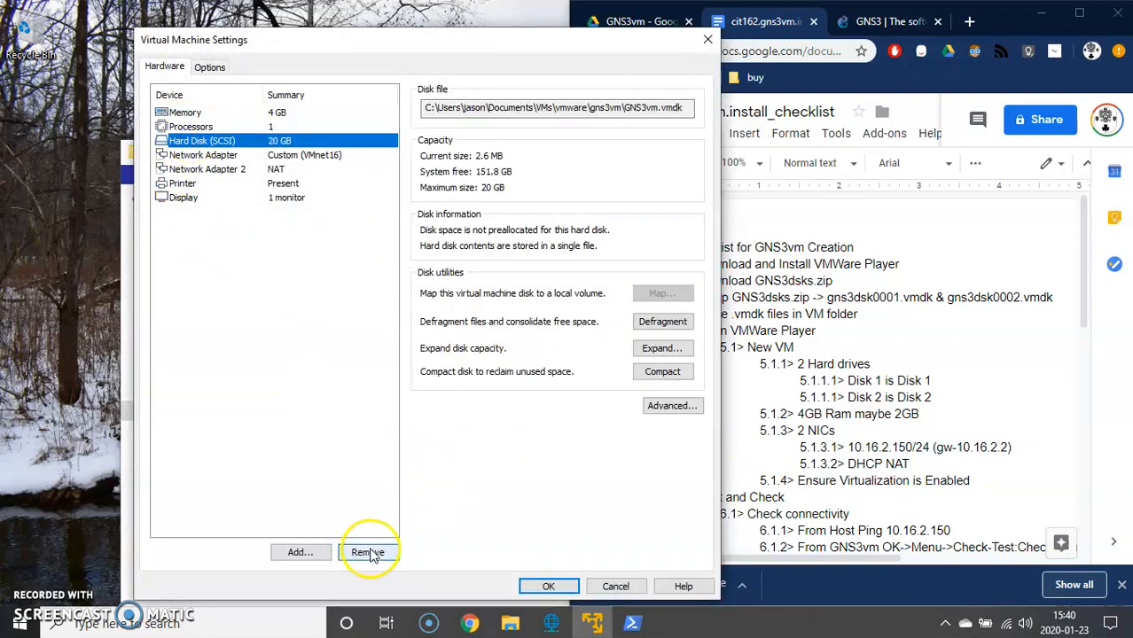
{"action": "left_click", "coordinate": [368, 552]}
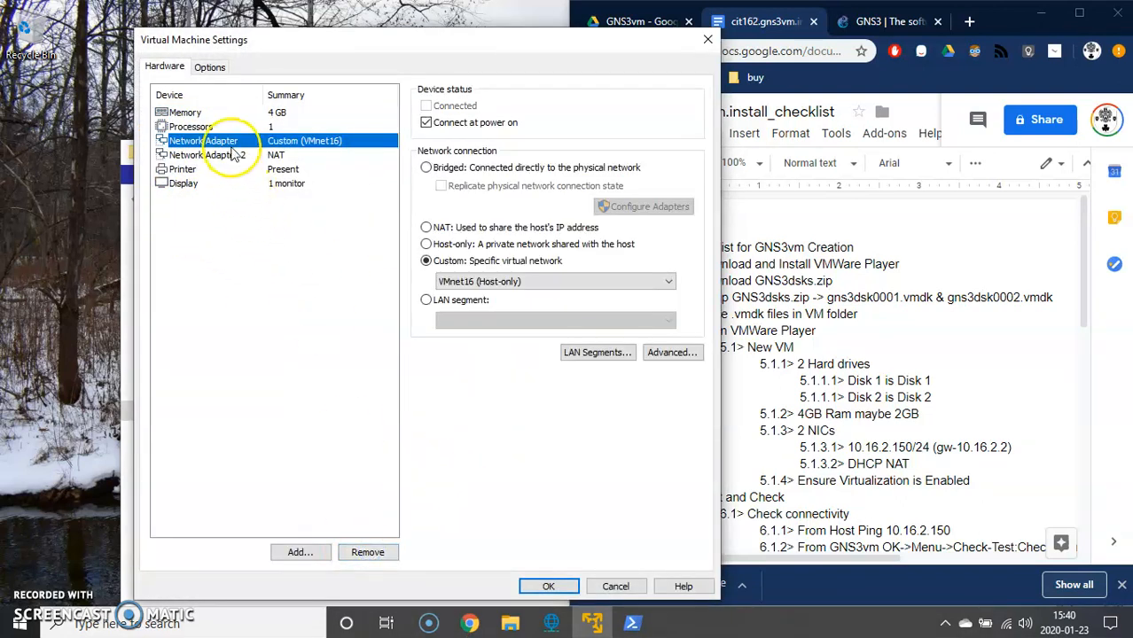
{"action": "left_click", "coordinate": [213, 112]}
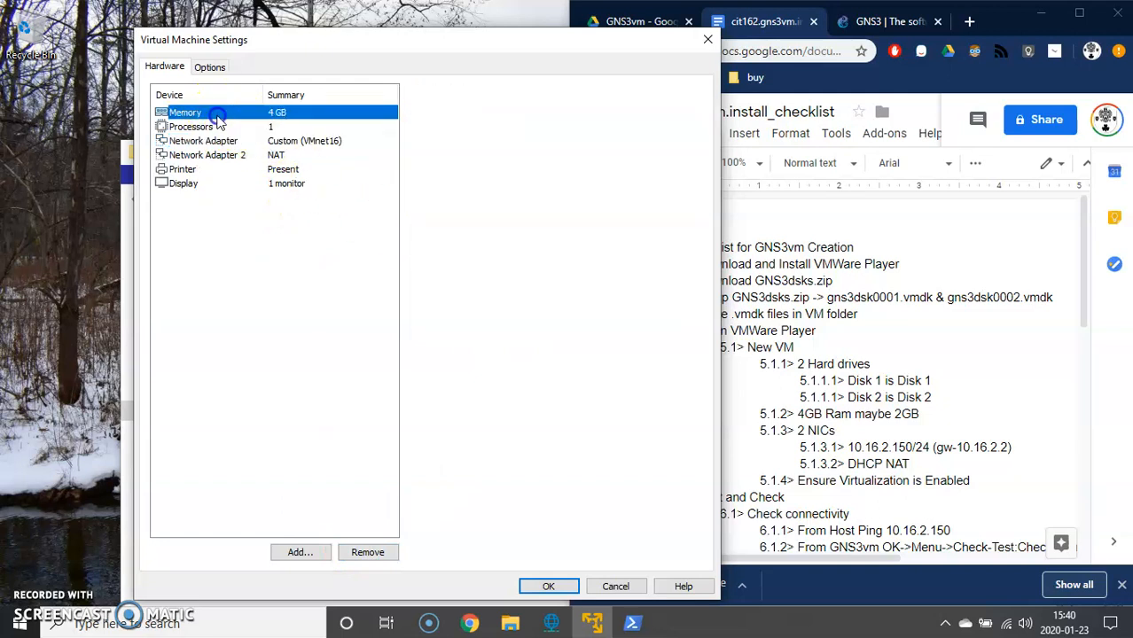
Start adding a hard disk of the SCSI type and choose to use an existing virtual disk
{"action": "left_click", "coordinate": [299, 552]}
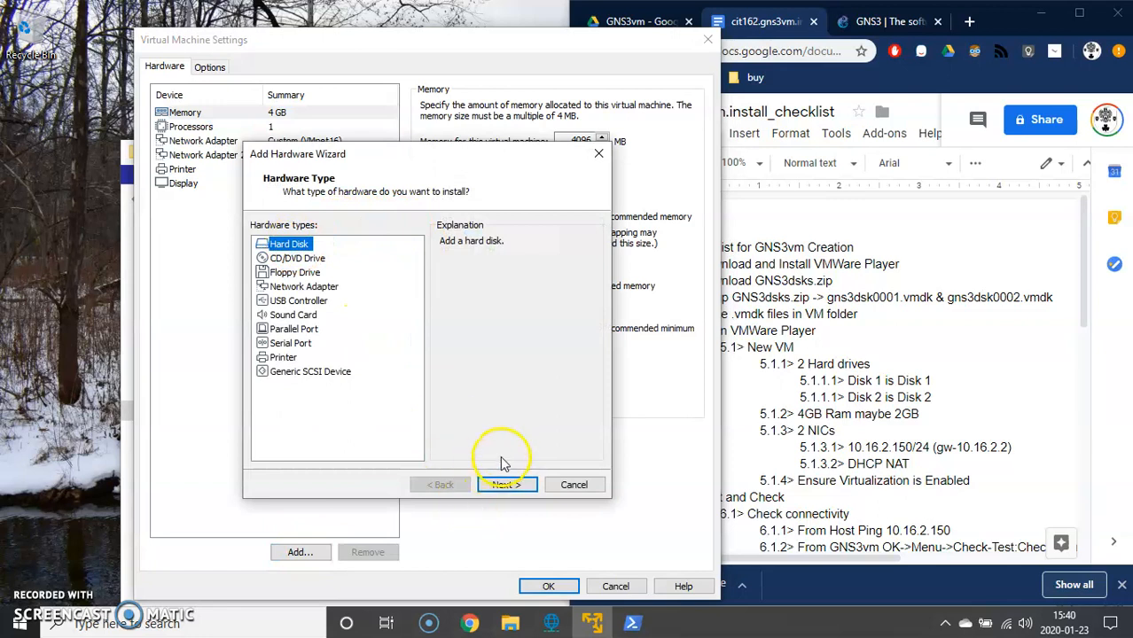
{"action": "left_click", "coordinate": [505, 485]}
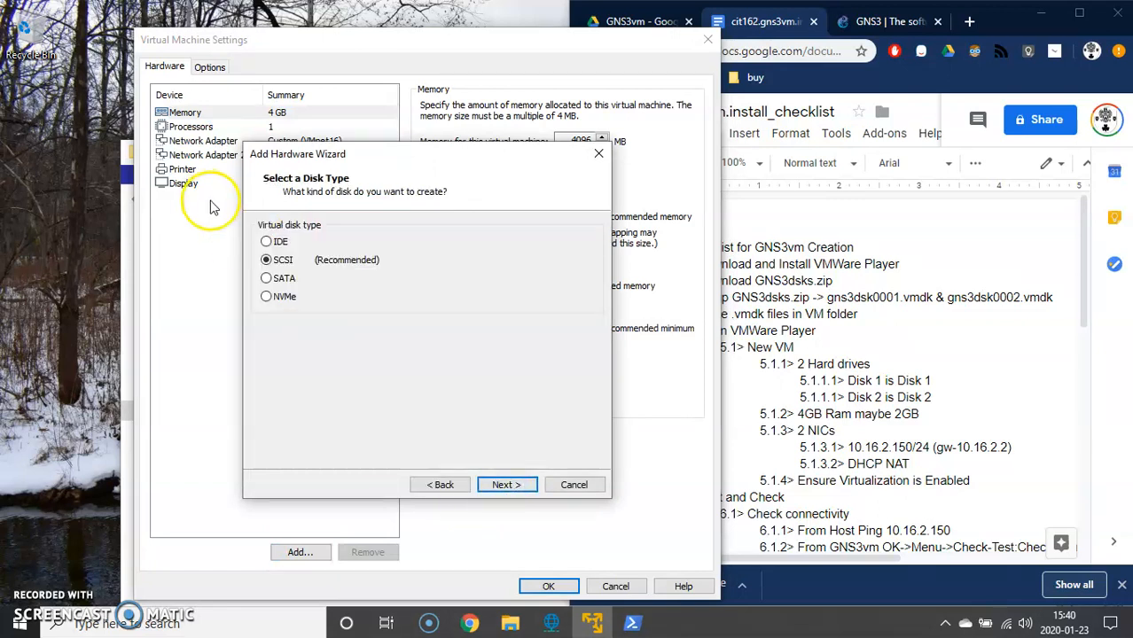
{"action": "left_click", "coordinate": [507, 487]}
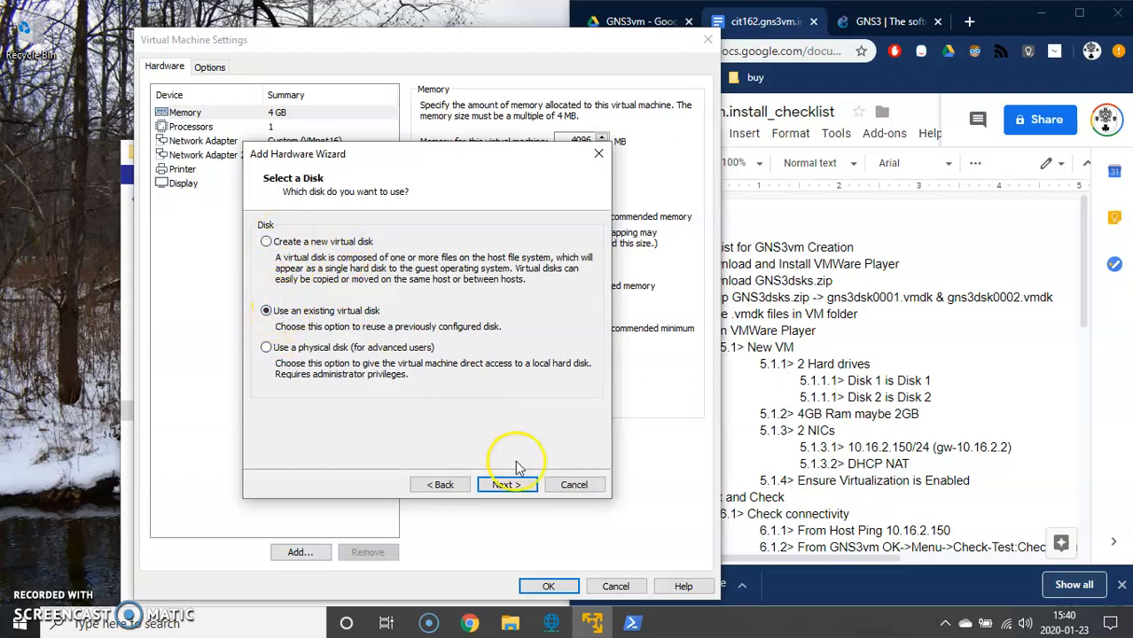
Examine the virtual disk files in the gns3vm folder in File Explorer, including GNS3vm.vmdk, and return to the hardware wizard
{"action": "left_click", "coordinate": [510, 623]}
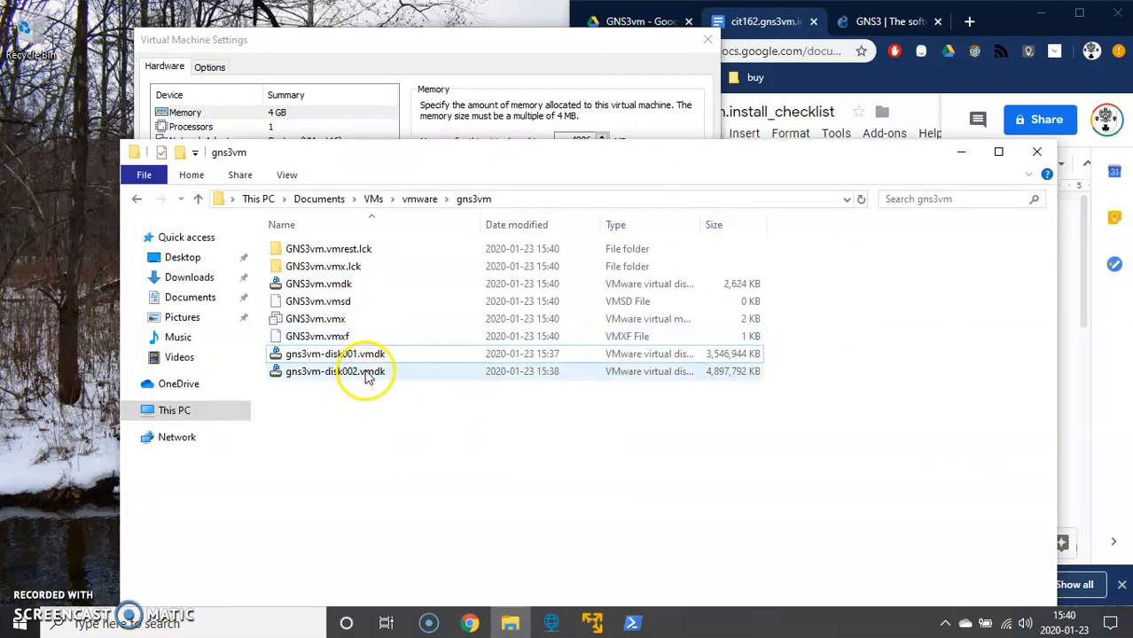
{"action": "left_click", "coordinate": [314, 288]}
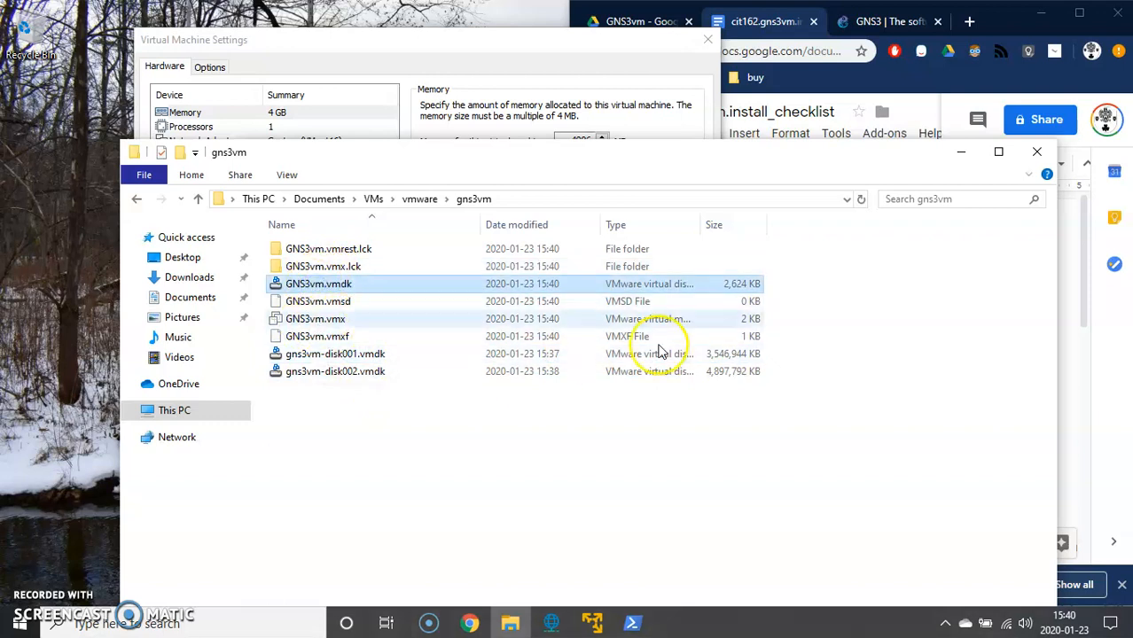
{"action": "left_click", "coordinate": [958, 152]}
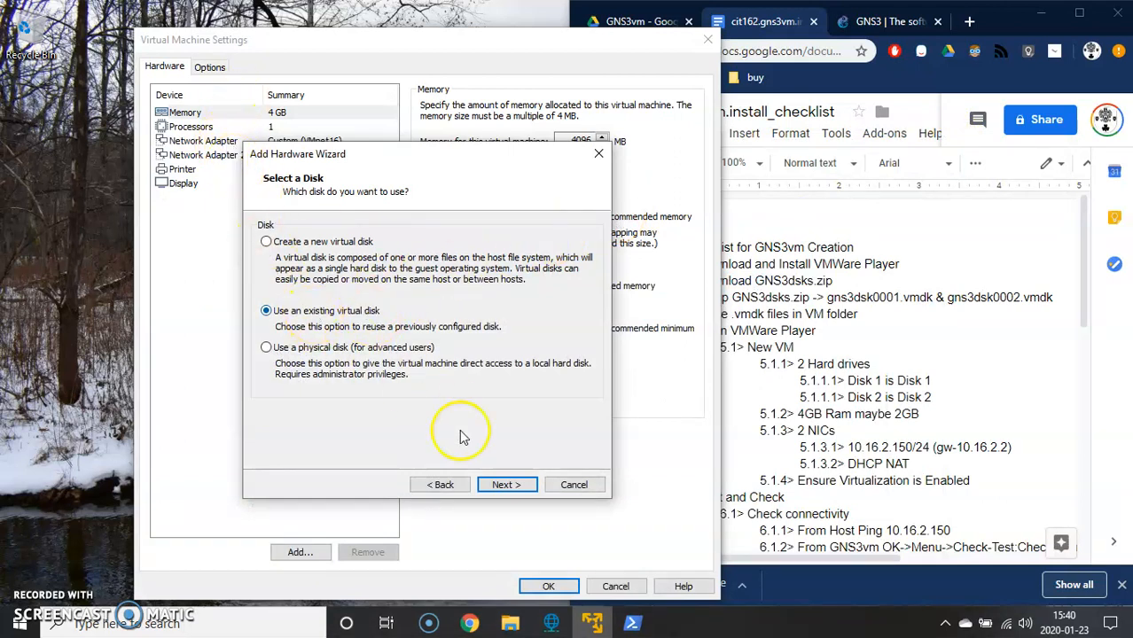
Attach the existing disk gns3vm-disk001.vmdk from Documents > VMs > vmware > gns3vm as the new SCSI hard disk
{"action": "left_click", "coordinate": [507, 485]}
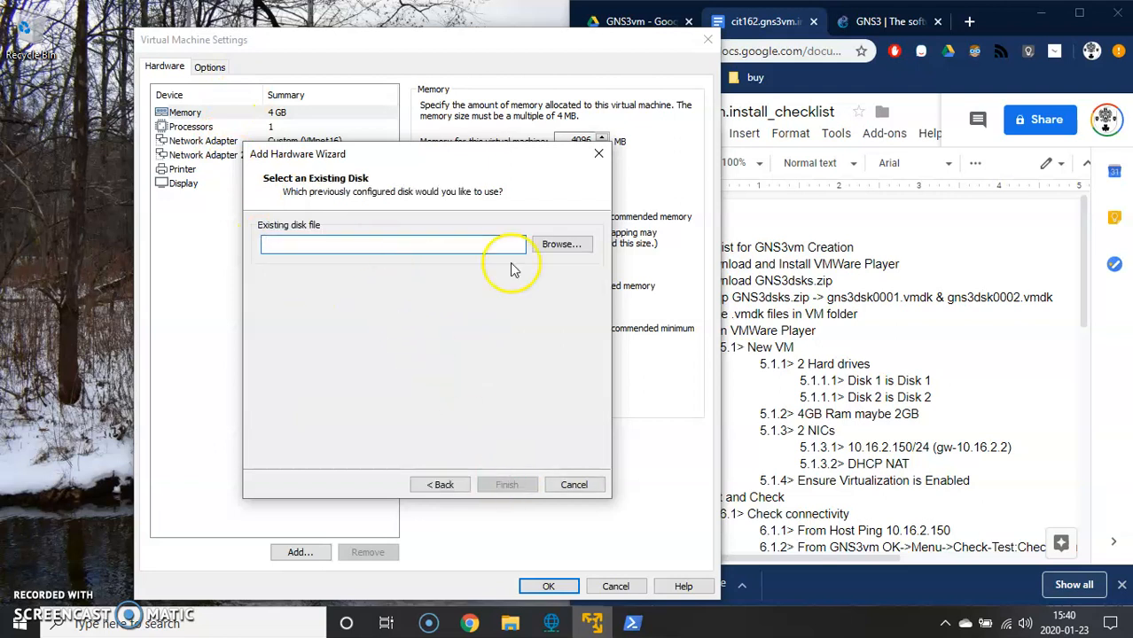
{"action": "left_click", "coordinate": [561, 244]}
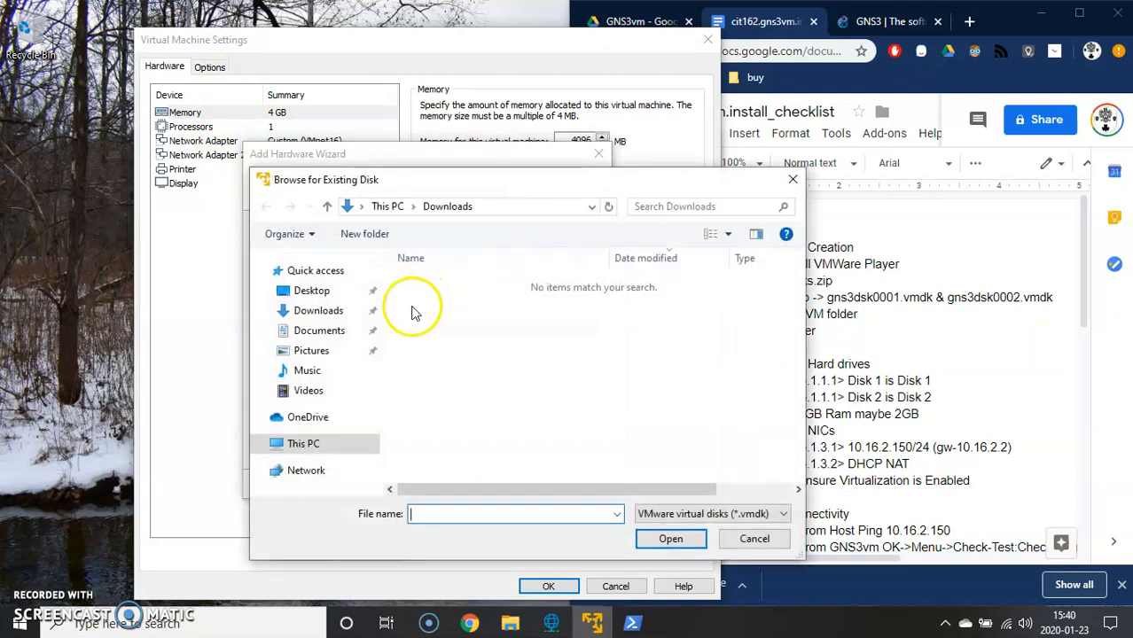
{"action": "left_click", "coordinate": [301, 331]}
{"action": "double_click", "coordinate": [432, 298]}
{"action": "left_click", "coordinate": [437, 282]}
{"action": "double_click", "coordinate": [437, 282]}
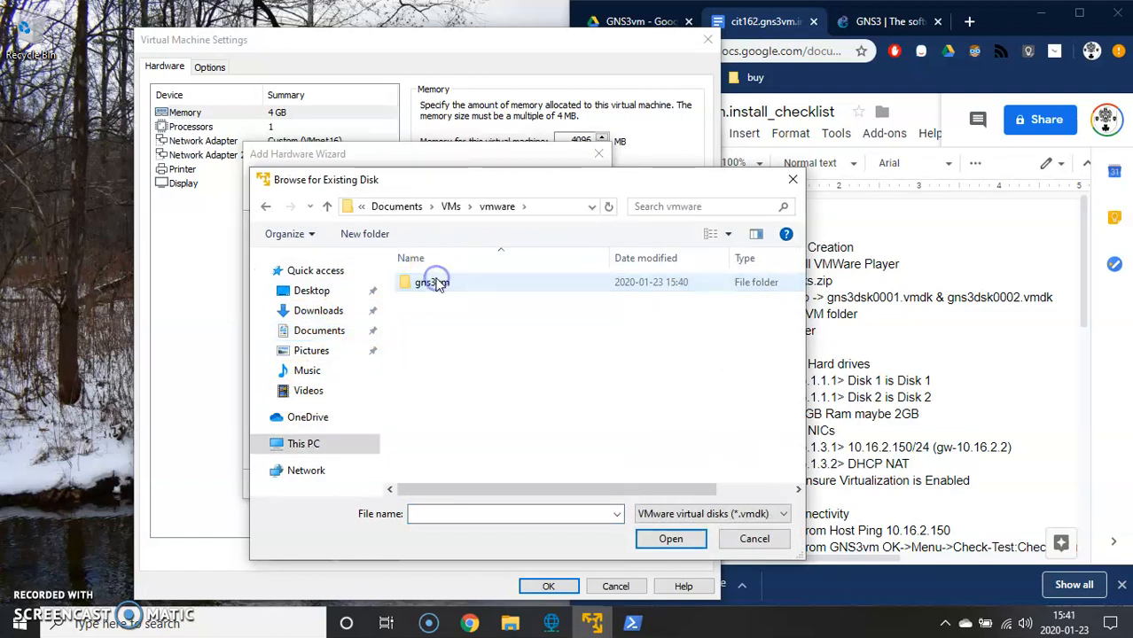
{"action": "double_click", "coordinate": [431, 282]}
{"action": "left_click", "coordinate": [454, 337]}
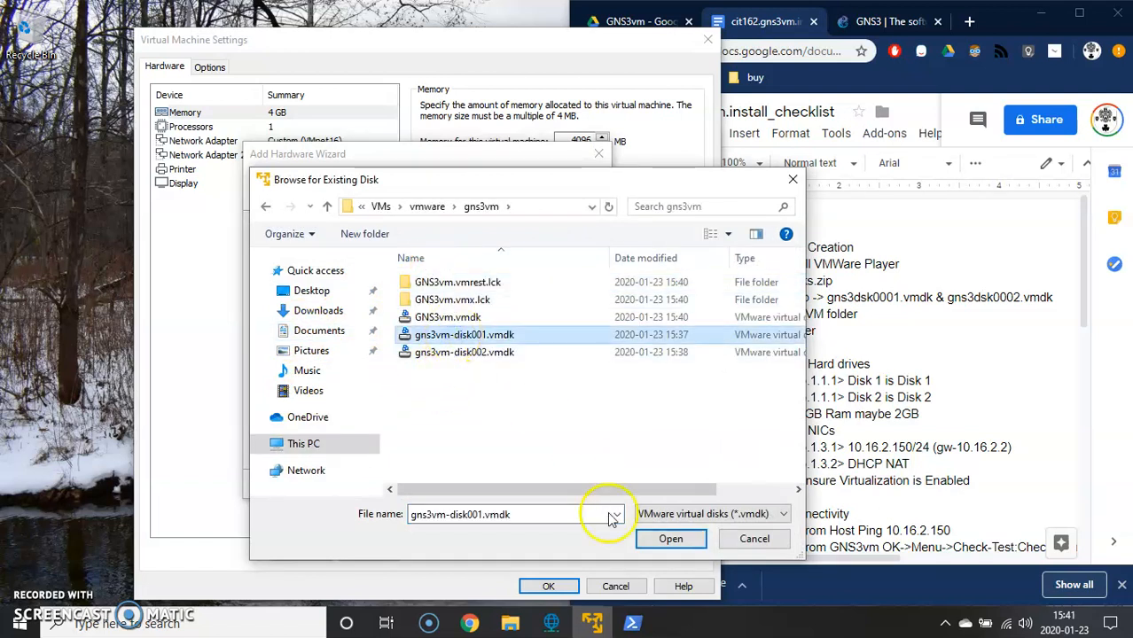
{"action": "left_click", "coordinate": [669, 538]}
{"action": "left_click", "coordinate": [508, 484]}
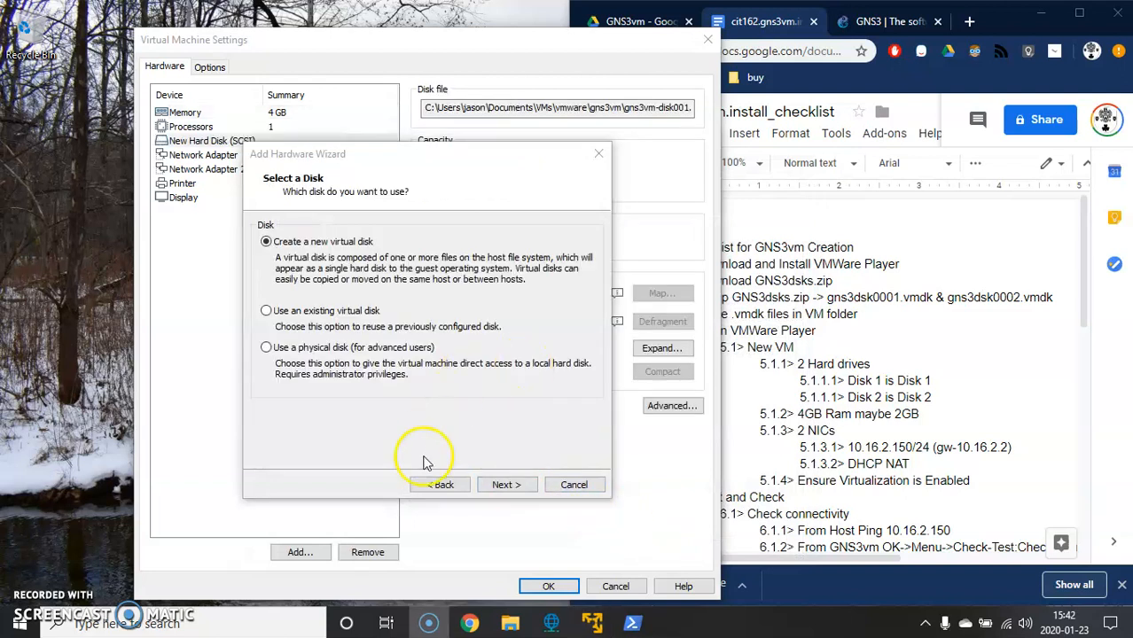